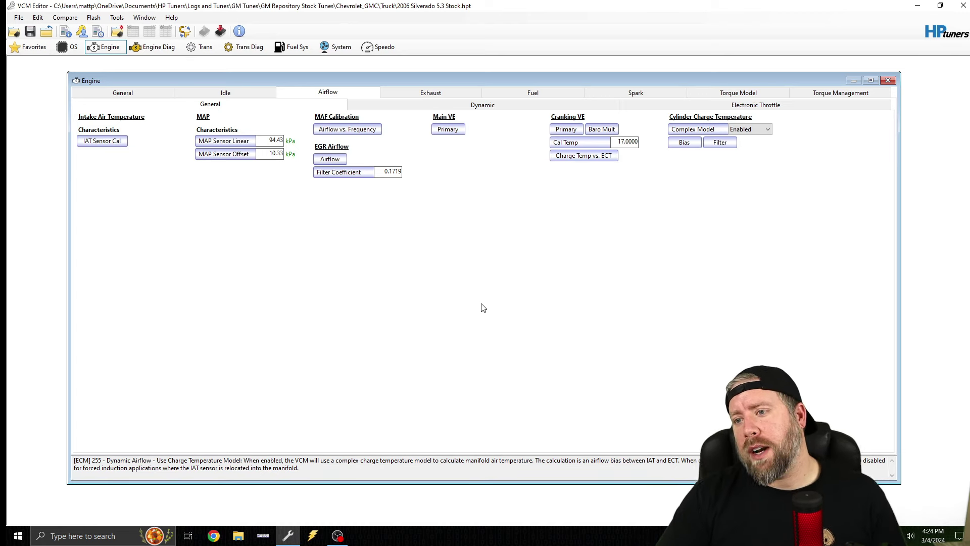
Review the stock tune's Primary VE vs. RPM vs. MAP table and close it.
left_click(448, 129)
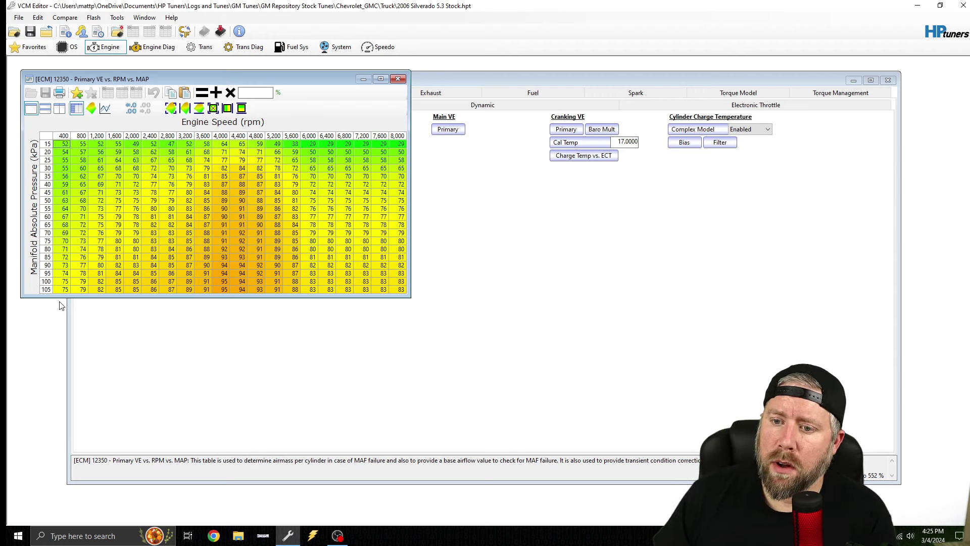
left_click(398, 79)
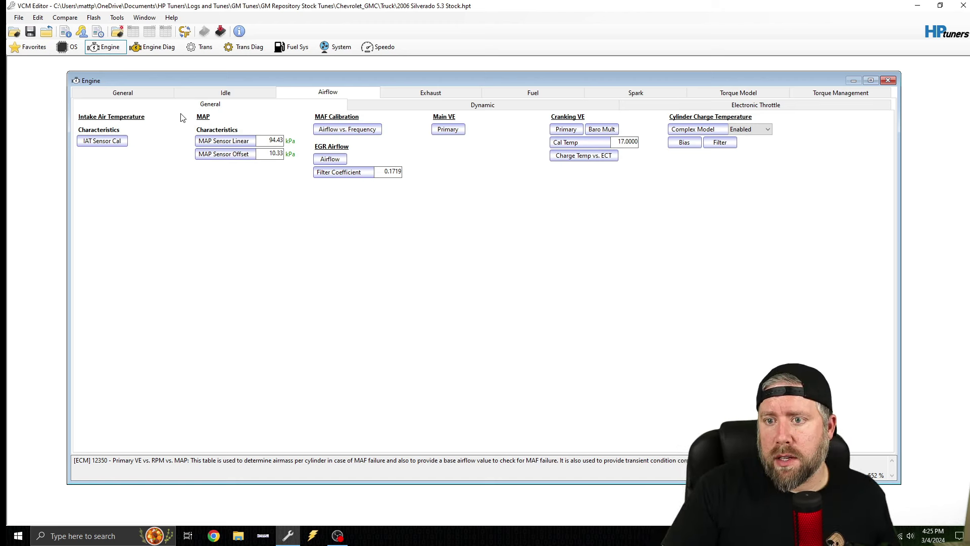
Apply the Speed Density - 2 bar operating system code modification to the tune.
left_click(68, 48)
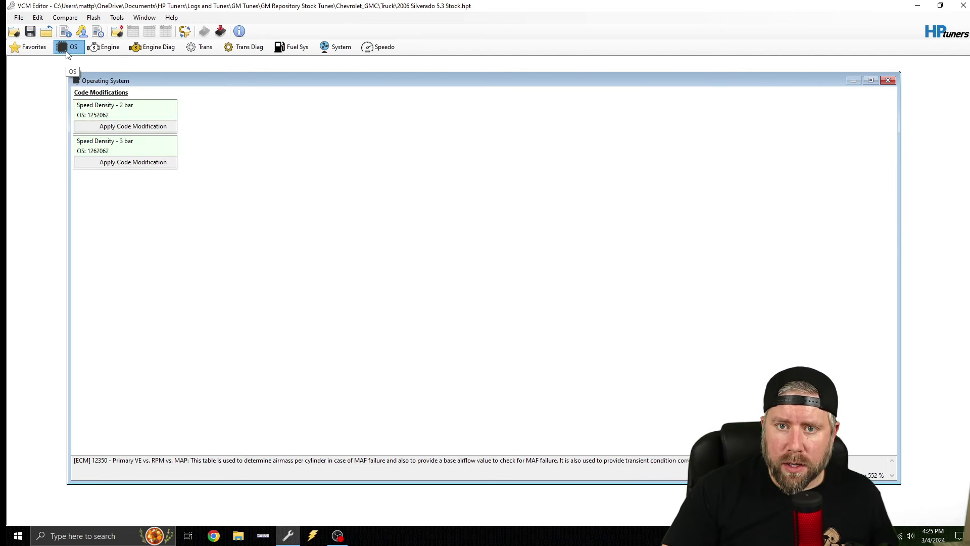
left_click(121, 127)
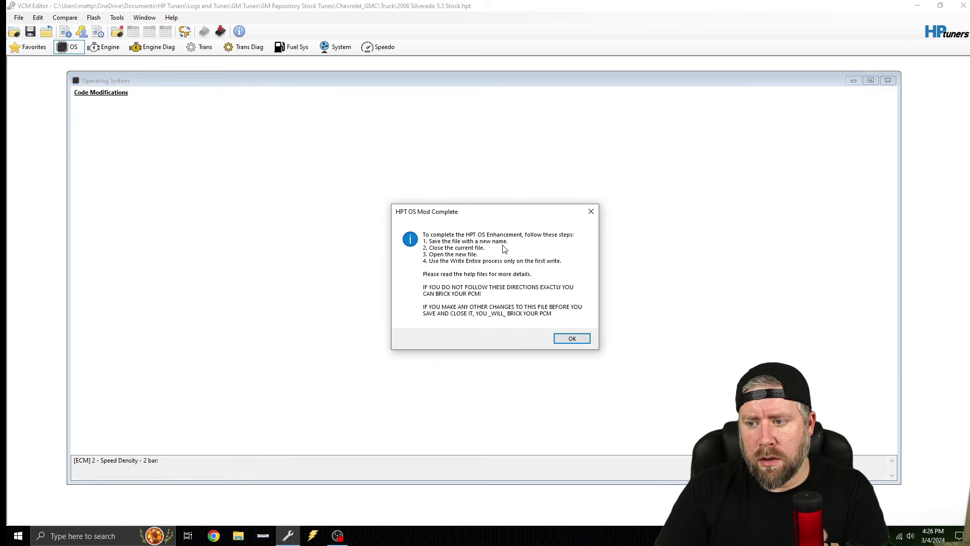
left_click(563, 336)
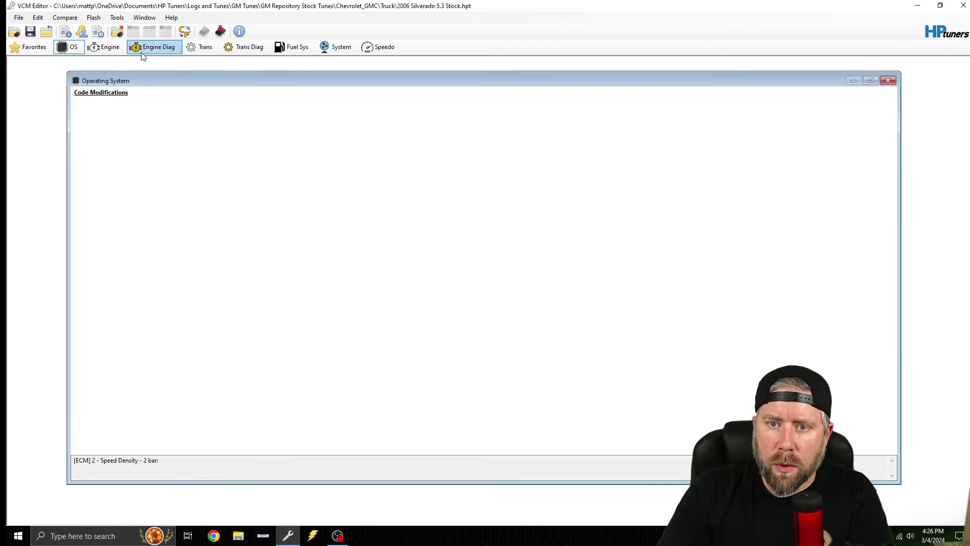
Save the modified tune under the new name "2006 Silverado 5.3 Stock 2 Bar OS".
left_click(20, 17)
left_click(31, 65)
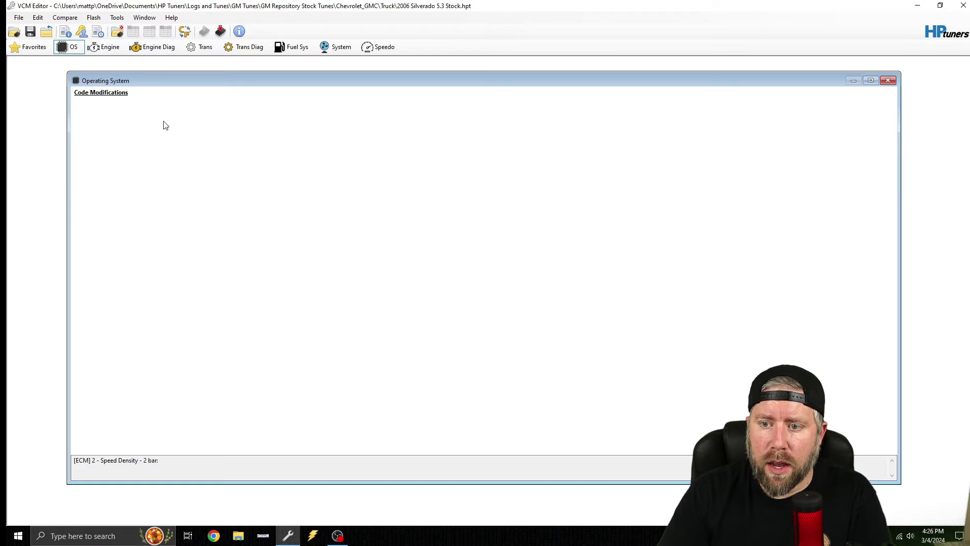
left_click(160, 360)
type("2006 Silverado 5.3 Stock 2")
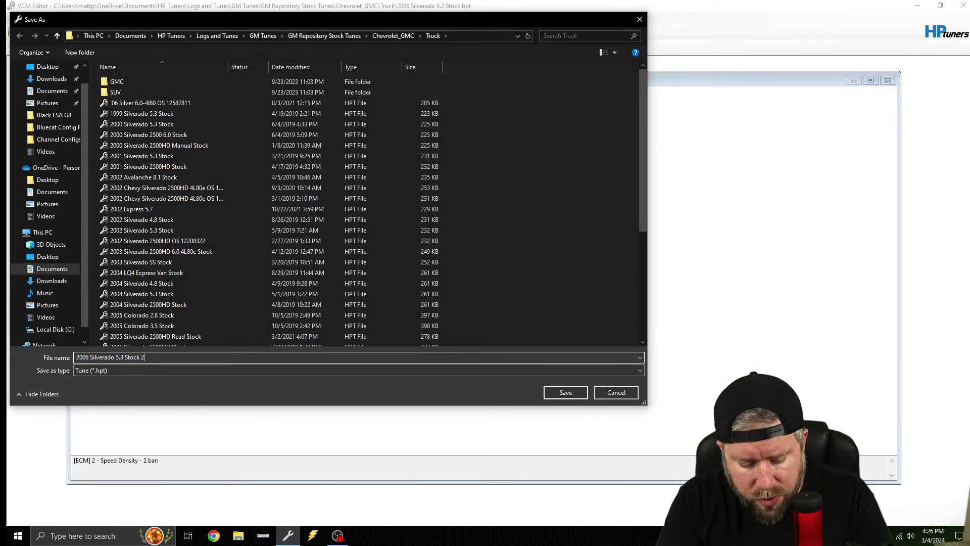
type(" Bar")
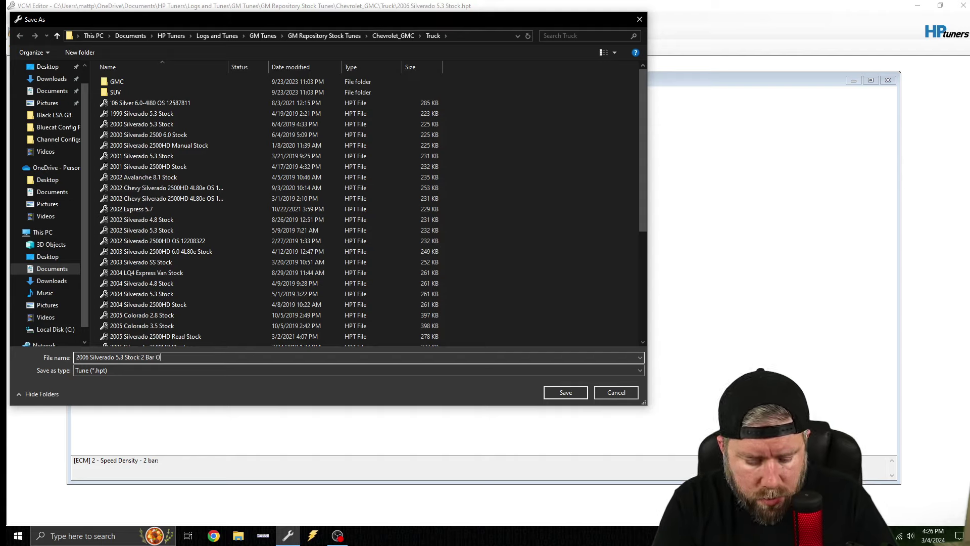
type(" O")
key("Return")
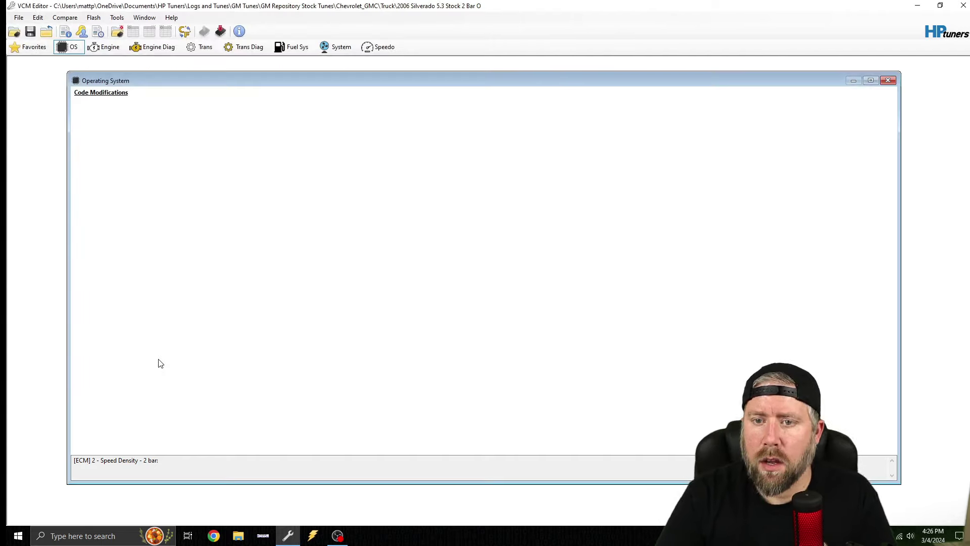
Close the current tune, open the newest file "2006 Silverado 5.3 Stock 2 Bar OS" and dismiss its Operating System window.
left_click(53, 36)
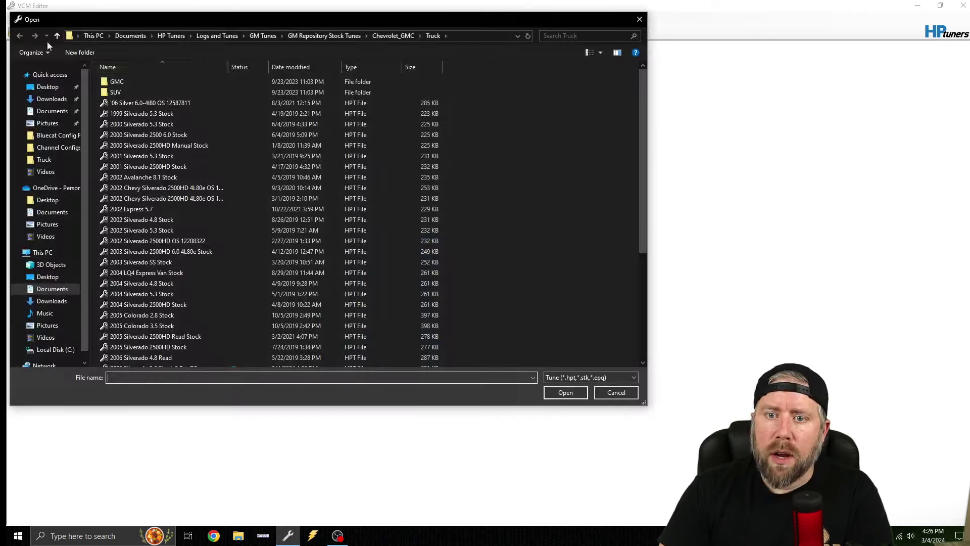
left_click(296, 67)
double_click(208, 80)
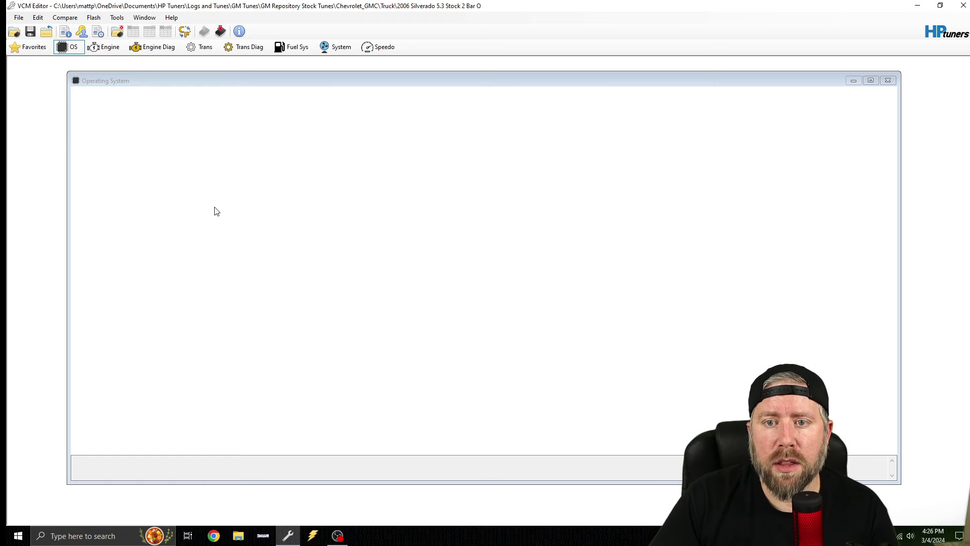
left_click(889, 80)
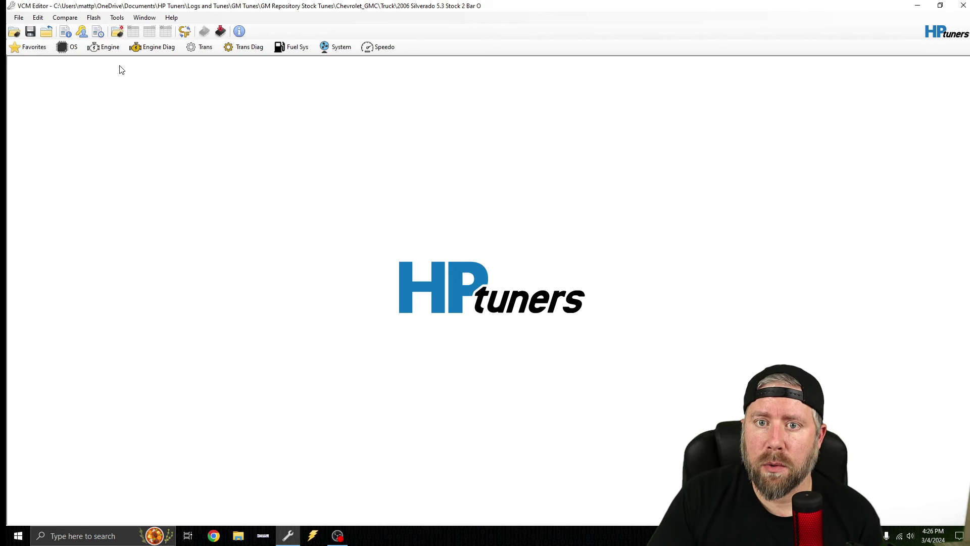
Check the 2-bar tune's controller details and the MAP axis of its Primary VE table.
left_click(65, 33)
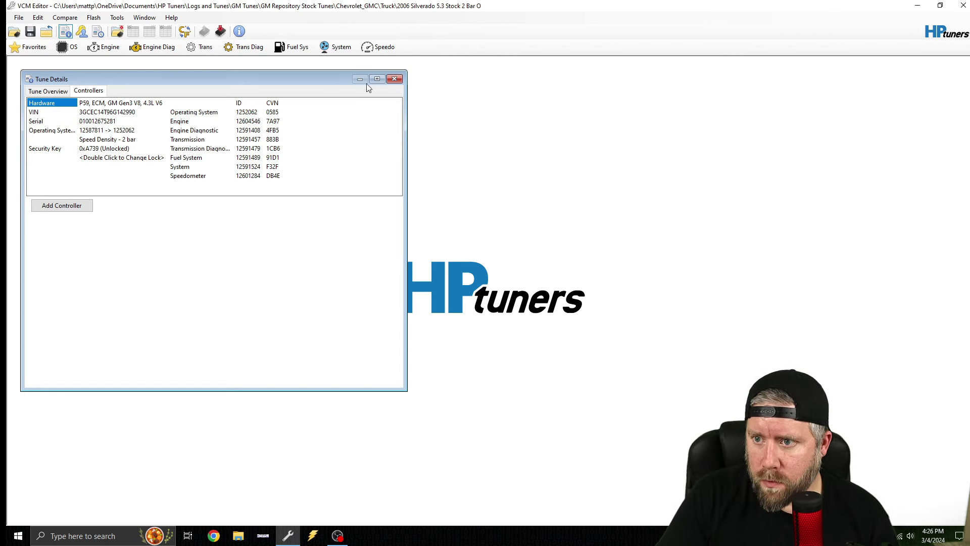
left_click(394, 79)
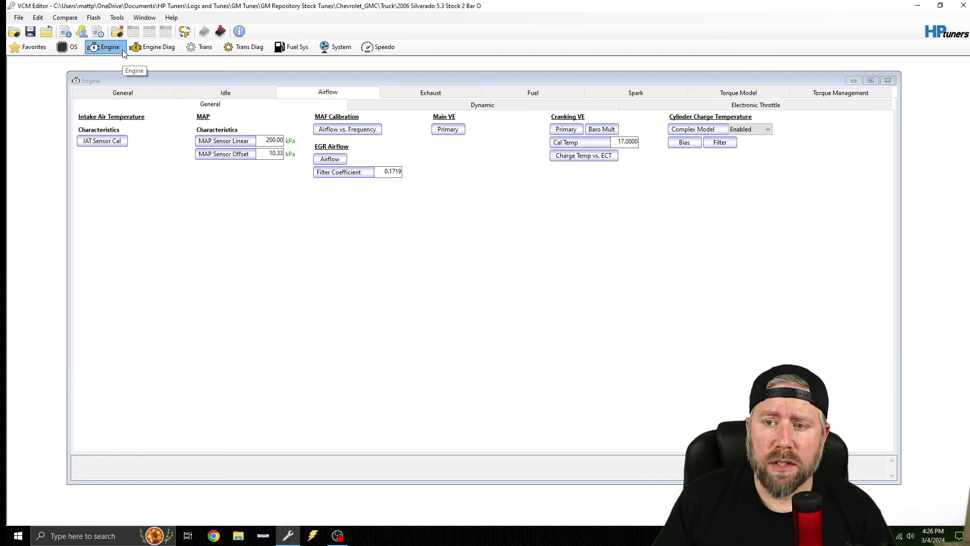
left_click(443, 131)
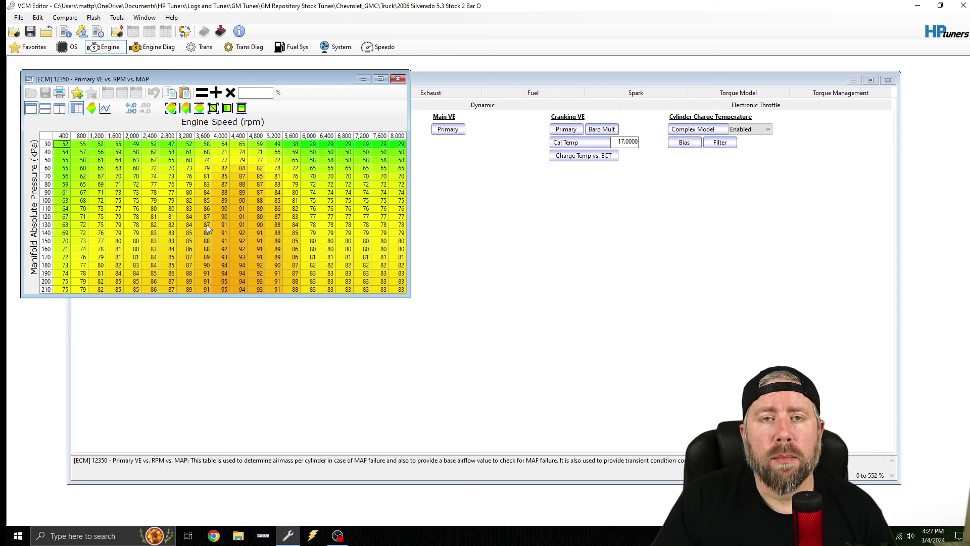
left_click(403, 79)
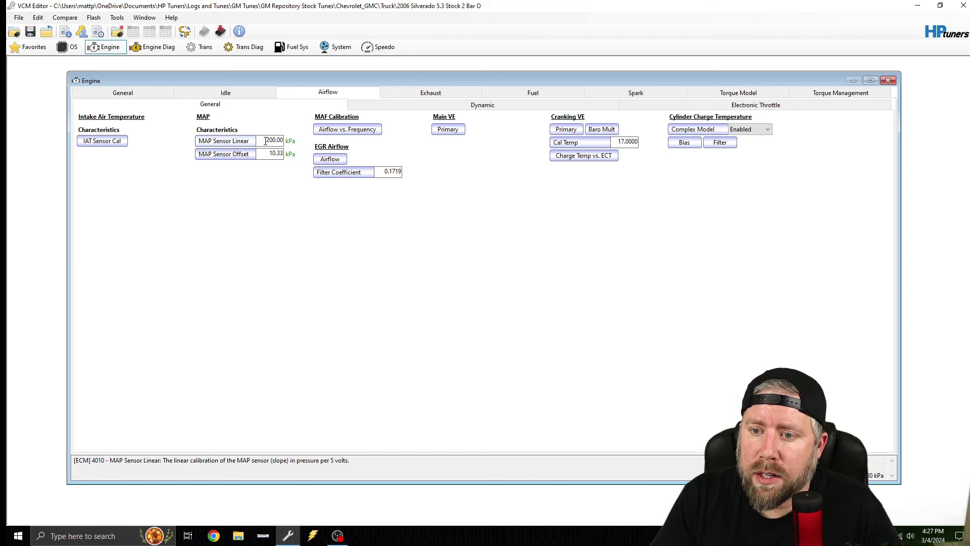
Set the MAP Sensor Offset to 7.99 kPa and open the main Primary VE table.
left_click(273, 152)
type("7.99")
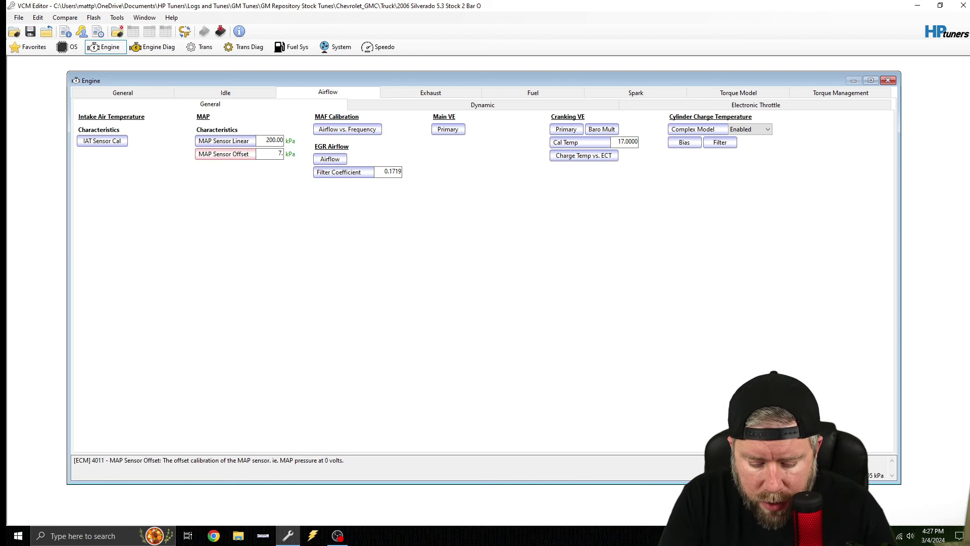
key("Return")
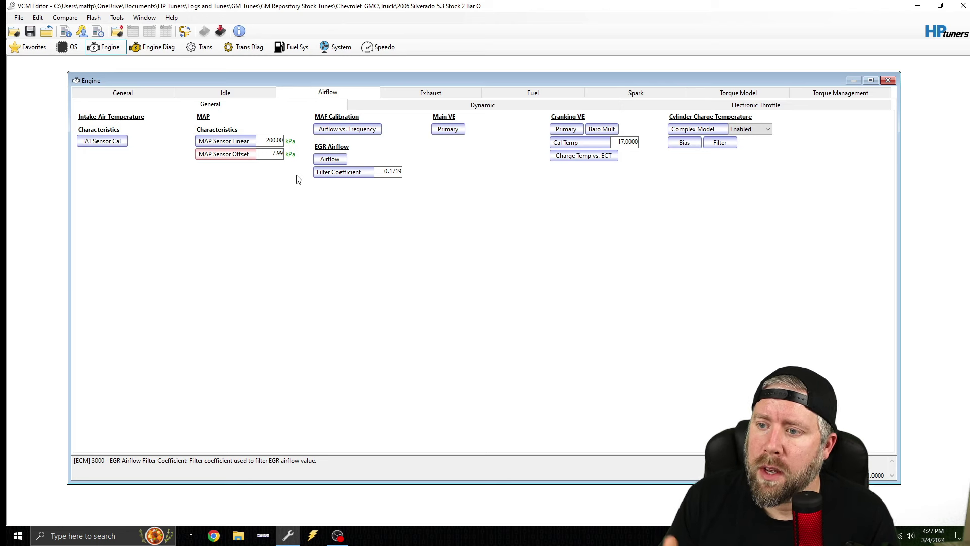
left_click(454, 130)
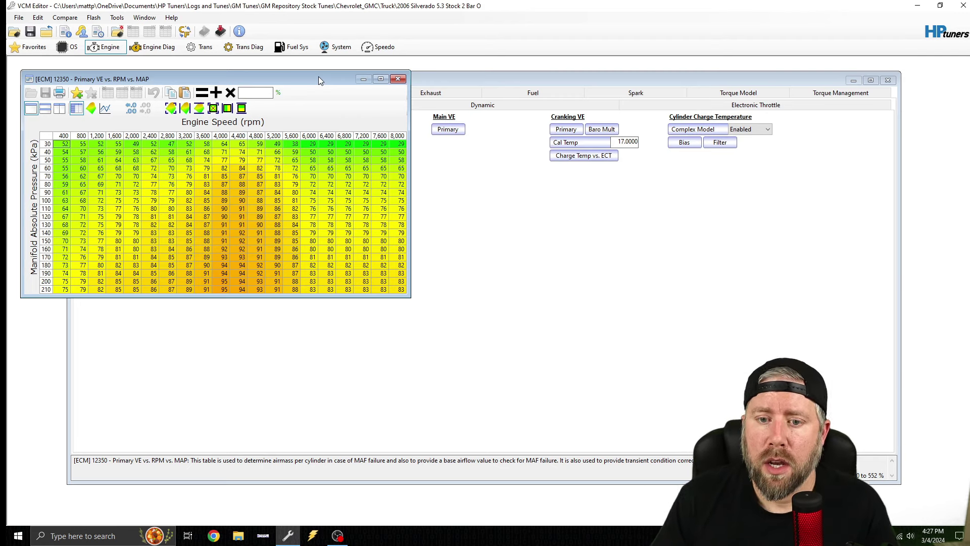
left_click(65, 18)
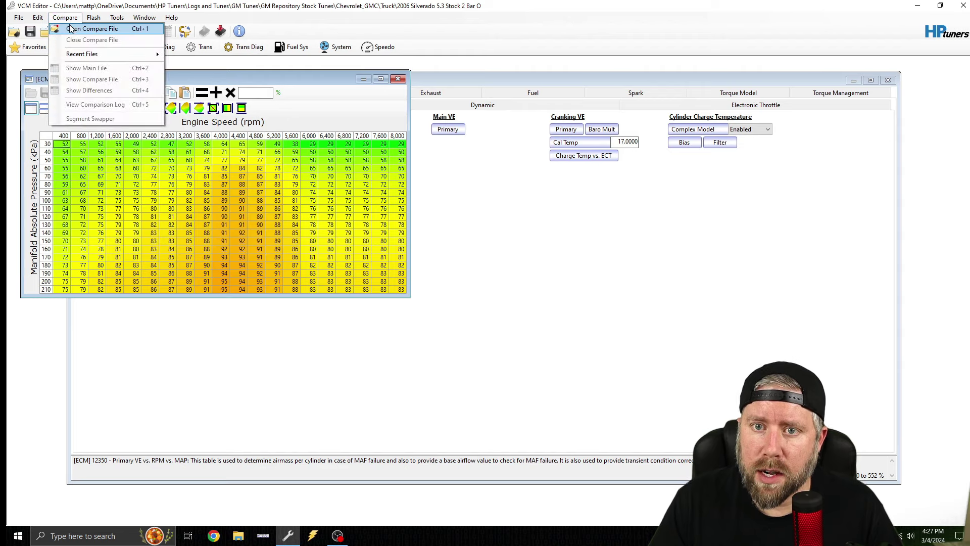
left_click(71, 28)
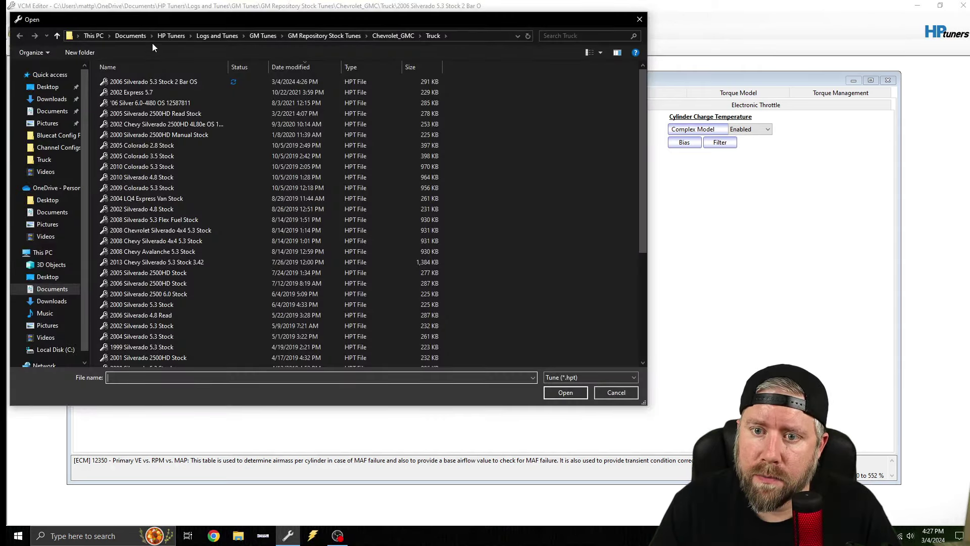
left_click(639, 19)
Open the 2006 Silverado 5.3 Stock tune in a second VCM Editor (Beta) window and display its main Primary VE table.
right_click(279, 541)
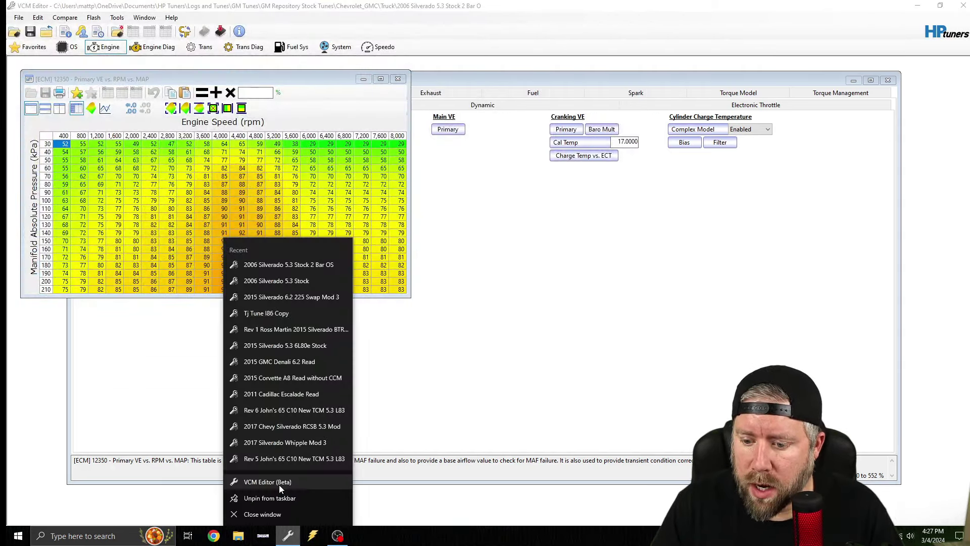
left_click(279, 484)
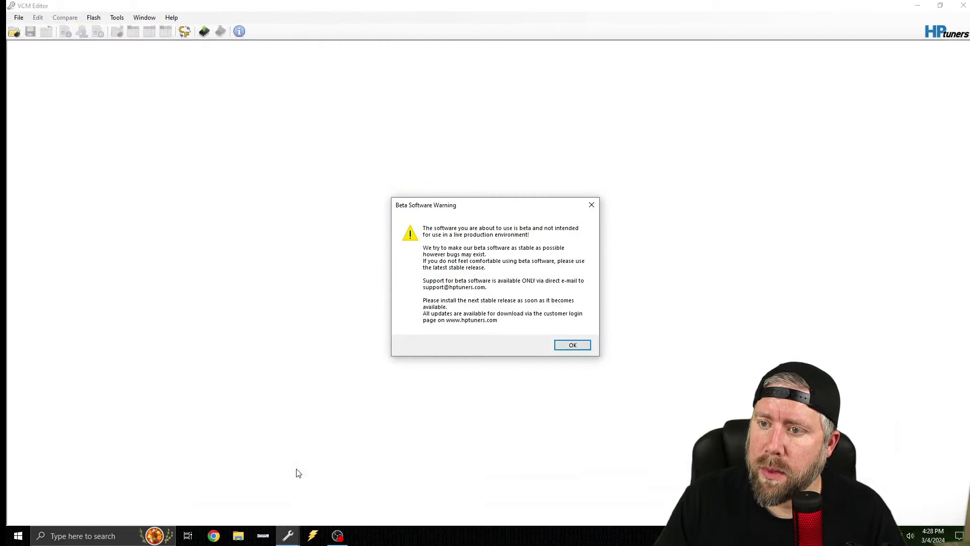
left_click(581, 347)
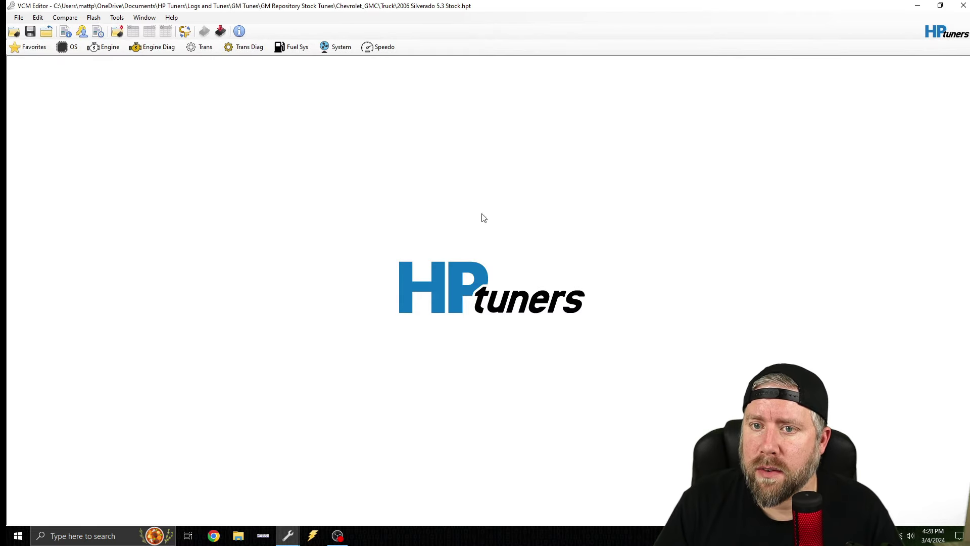
left_click(118, 46)
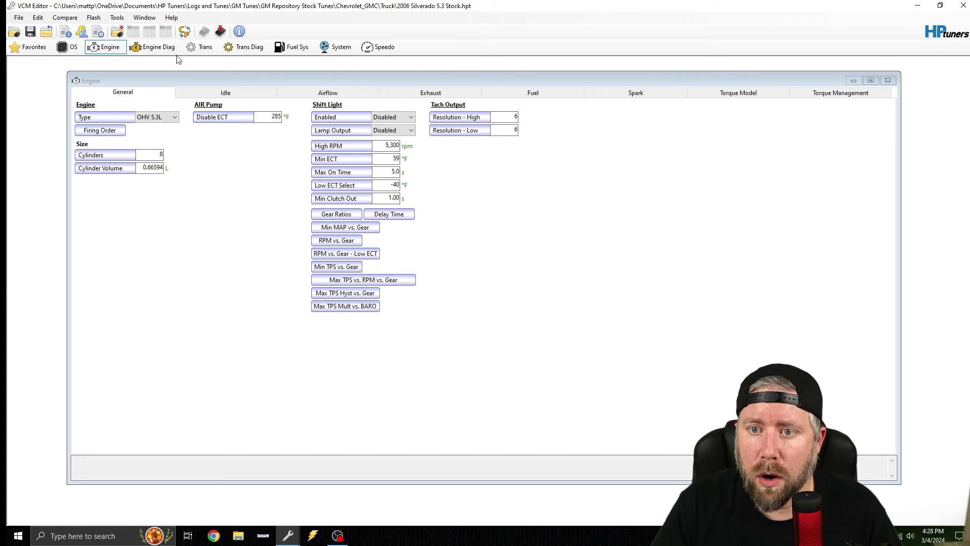
left_click(340, 93)
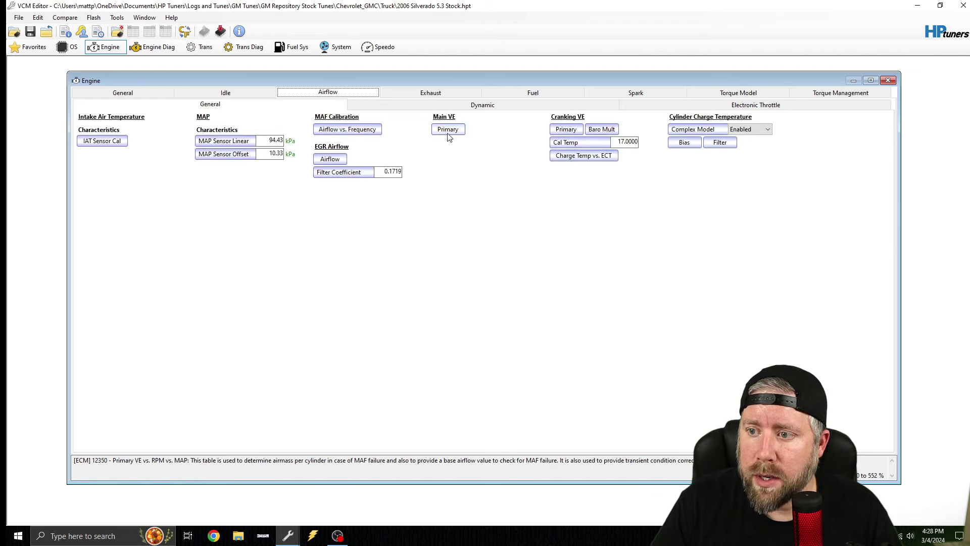
Copy the stock Primary VE table's 30 kPa row into the 30 kPa row of the 2-bar tune.
left_click(50, 169)
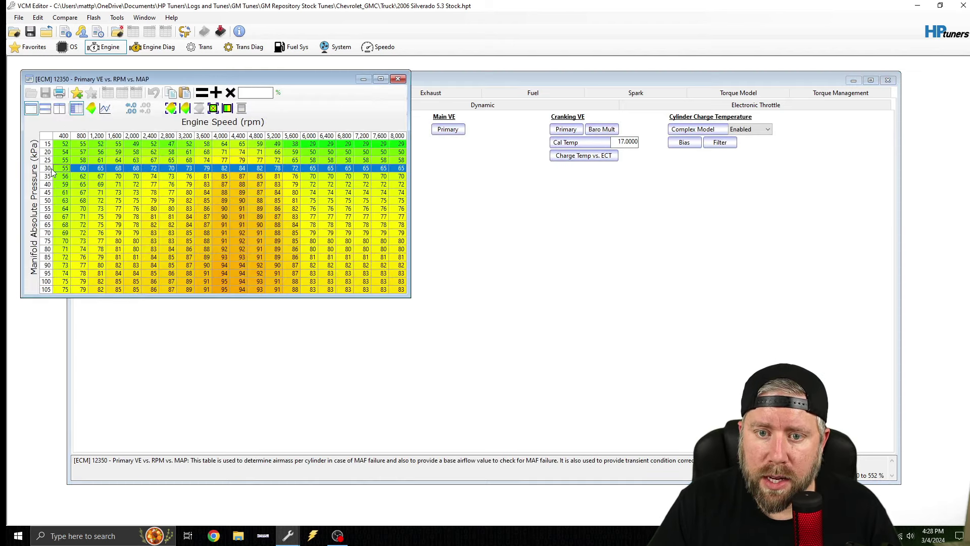
mouse_move(289, 536)
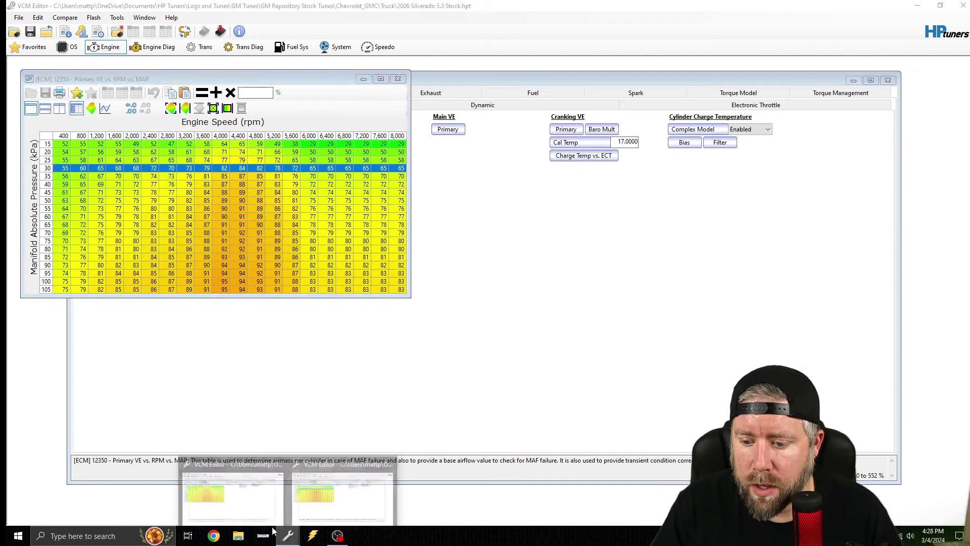
left_click(341, 483)
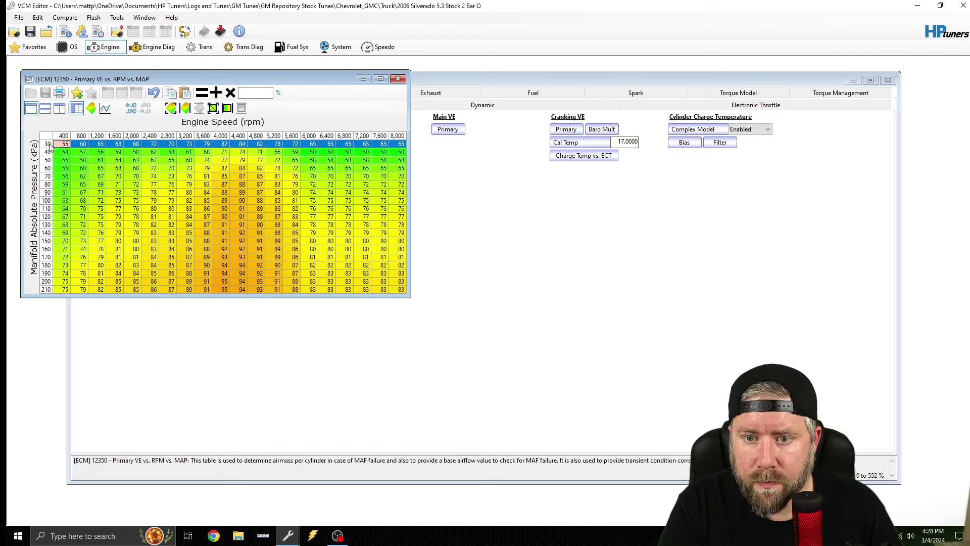
Copy the stock Primary VE table's 40 kPa row into the 40 kPa row of the 2-bar tune.
left_click(232, 485)
left_click(47, 185)
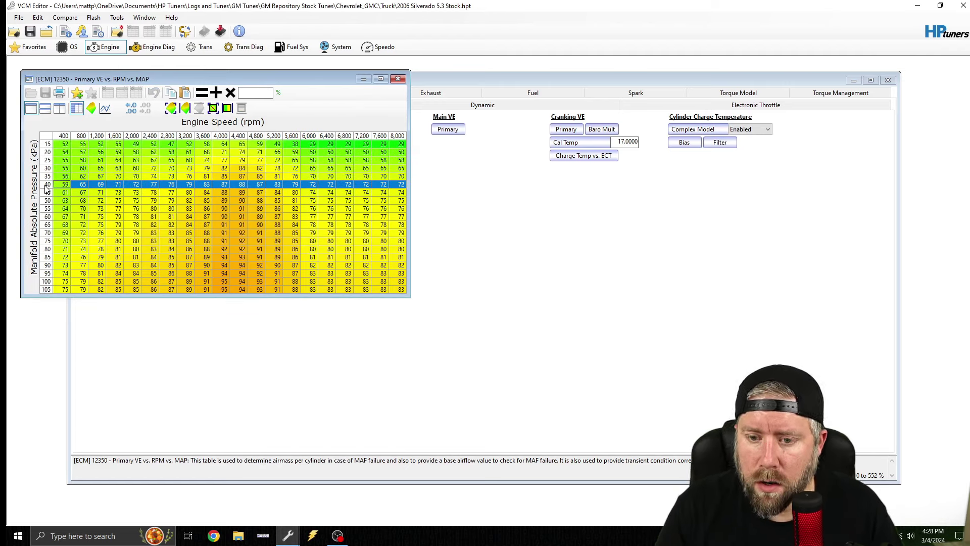
key("alt+Tab")
left_click(48, 153)
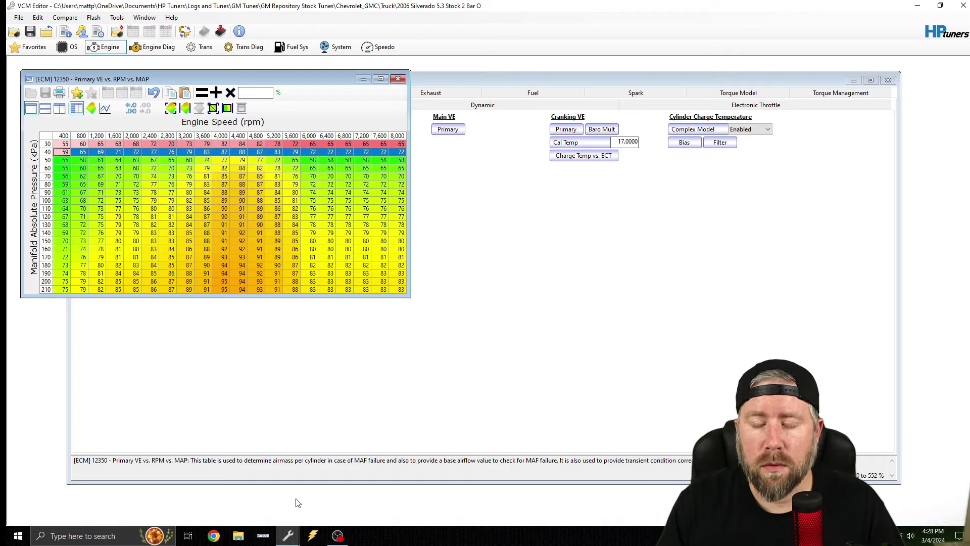
Copy the stock Primary VE rows for 50, 60, 70, 80, 90 and 100 kPa into the matching rows of the 2-bar tune.
left_click(288, 536)
left_click(343, 488)
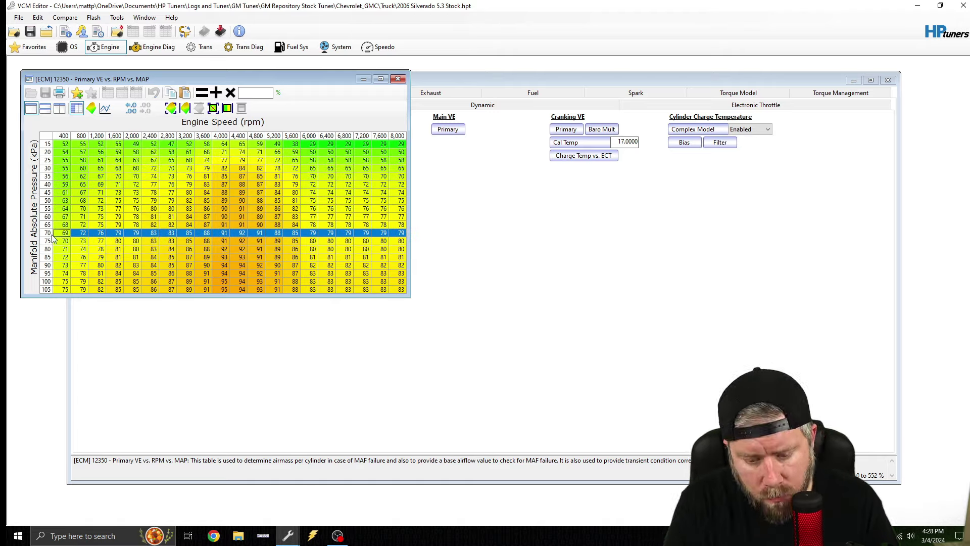
key("Down")
key("Down")
key("Down")
key("Down")
key("Down")
key("Down")
key("alt+Tab")
key("alt+Tab")
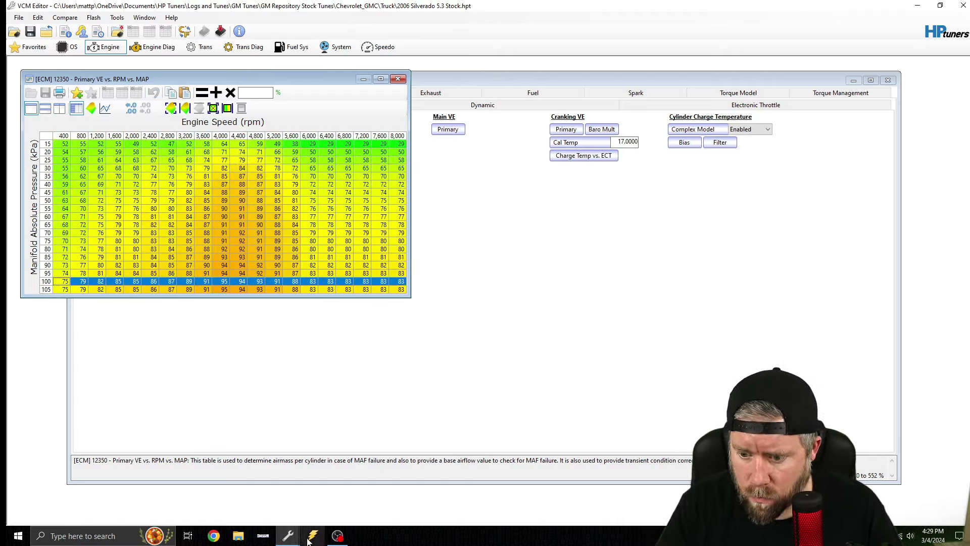
key("alt+Tab")
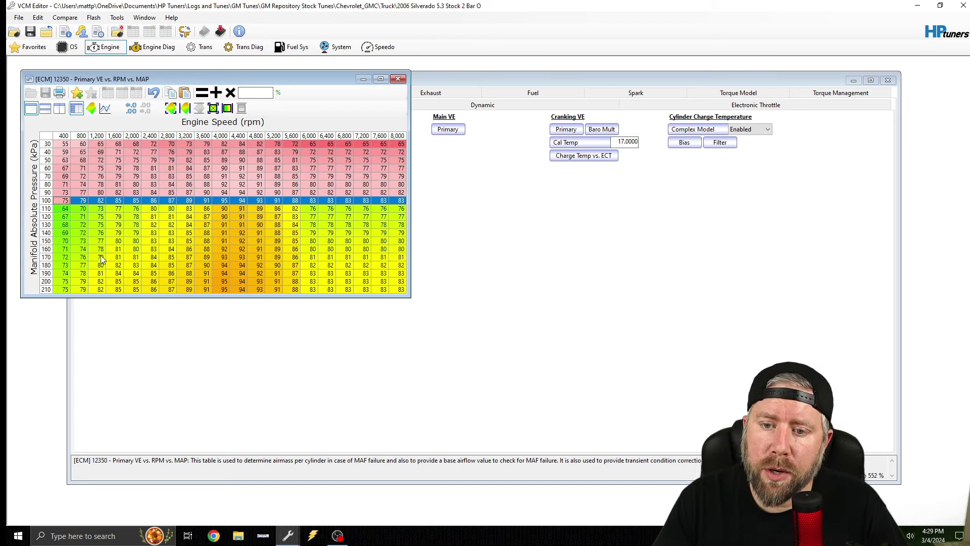
Interpolate the 2-bar tune's Primary VE values vertically across the 100 to 210 kPa rows.
key("shift+Down")
key("shift+Down")
key("shift+Down")
key("shift+Down")
key("shift+Down")
key("shift+Down")
key("shift+Down")
key("shift+Down")
key("shift+Down")
key("shift+Down")
key("shift+Down")
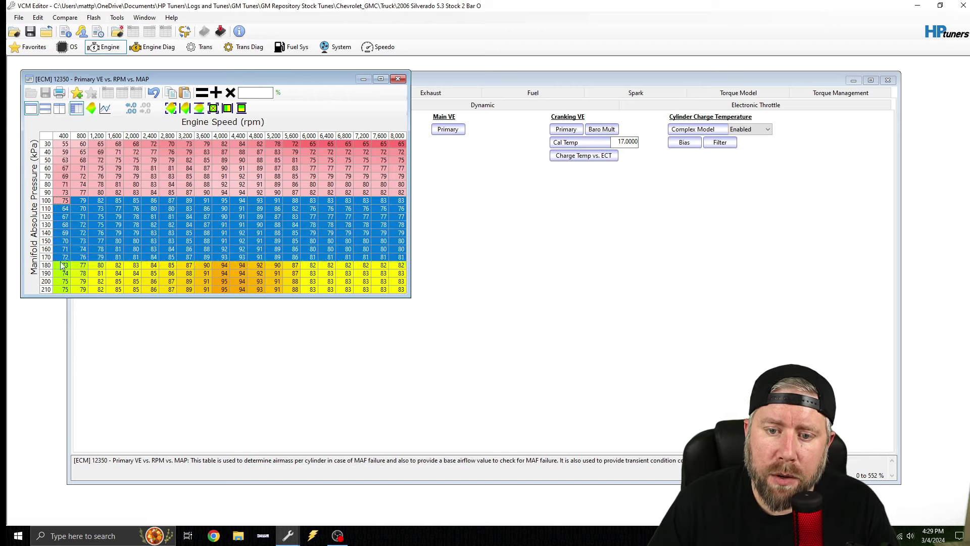
left_click(242, 108)
left_click(224, 226)
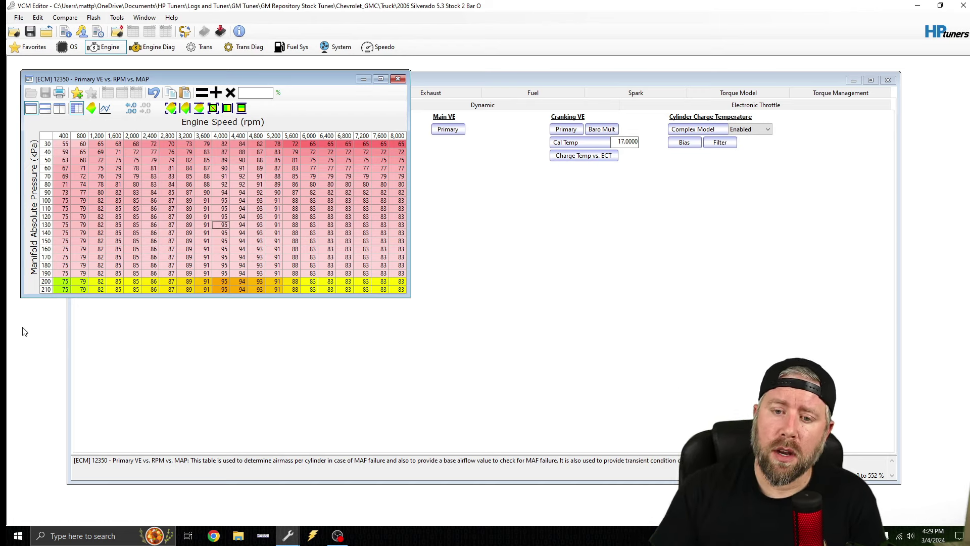
Multiply the Primary VE table's entire 210 kPa row by 1.4.
left_click(47, 290)
left_click(261, 96)
type("1")
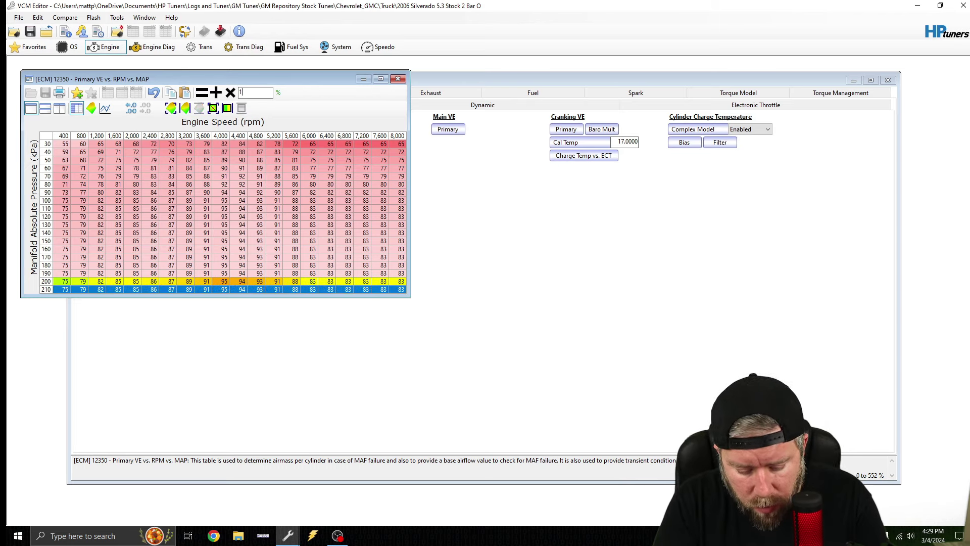
type(".4")
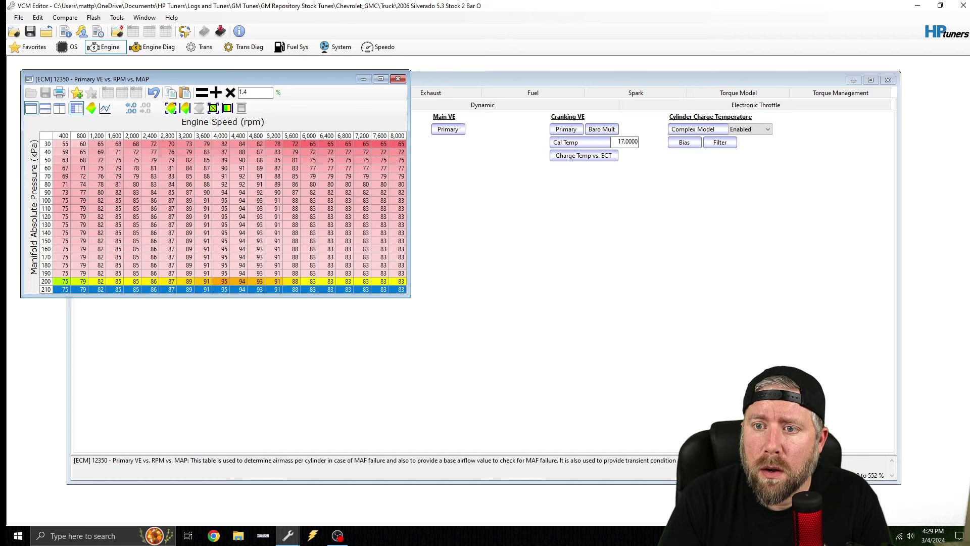
left_click(230, 93)
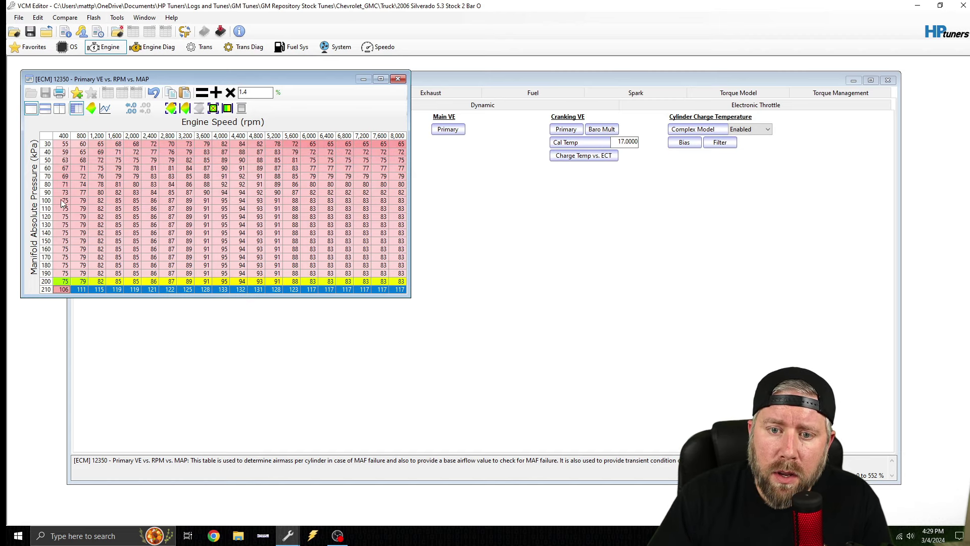
Interpolate the Primary VE values vertically from 100 to 210 kPa and inspect the resulting 3D surface.
left_click_drag(47, 200, 47, 290)
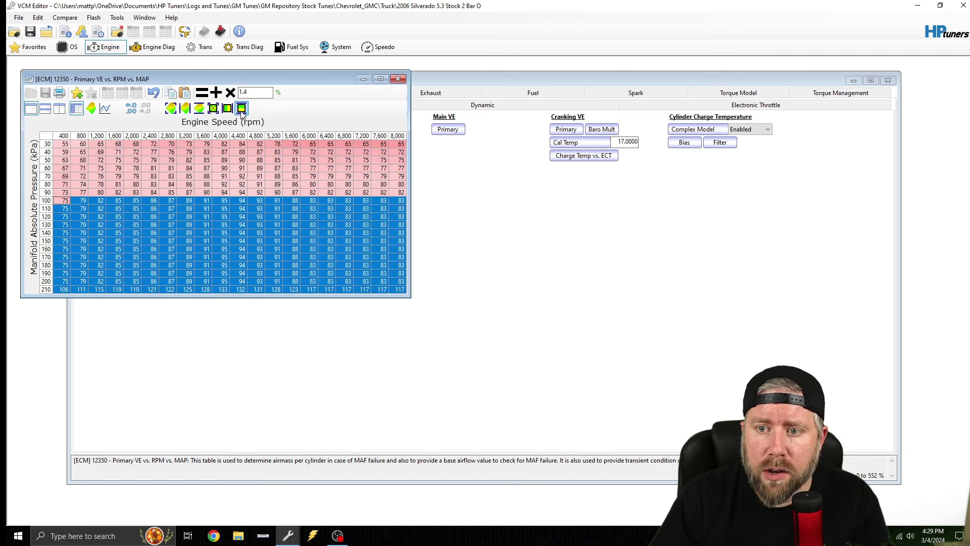
left_click(242, 108)
left_click(91, 108)
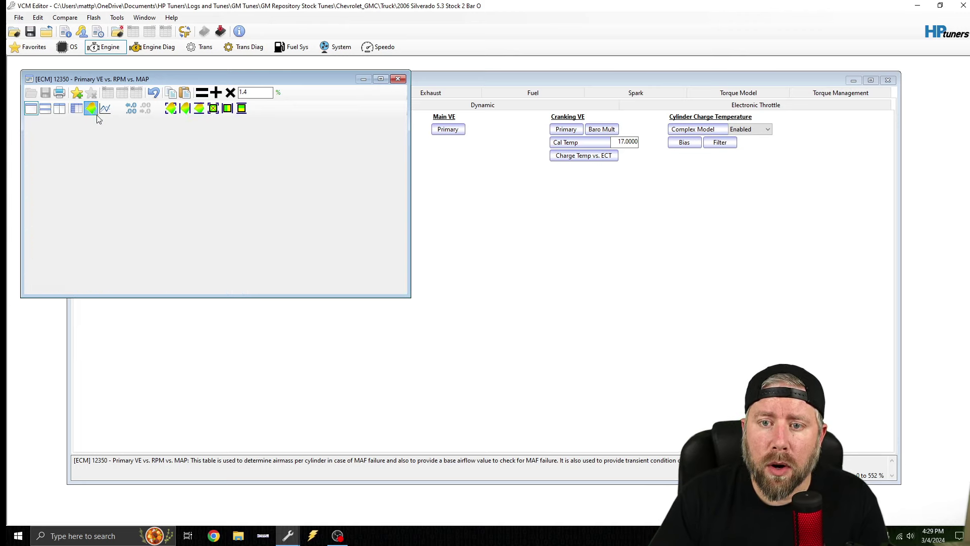
left_click_drag(208, 198, 227, 174)
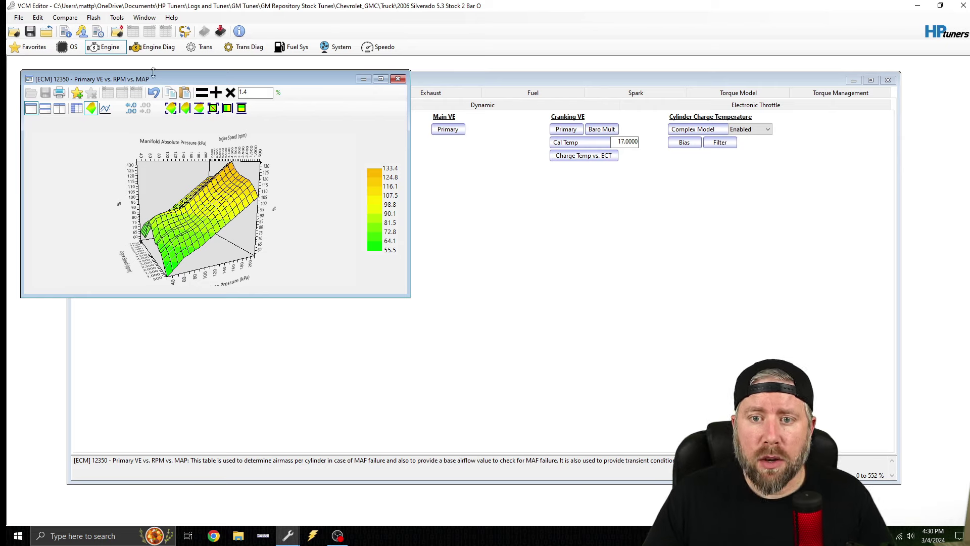
left_click(77, 108)
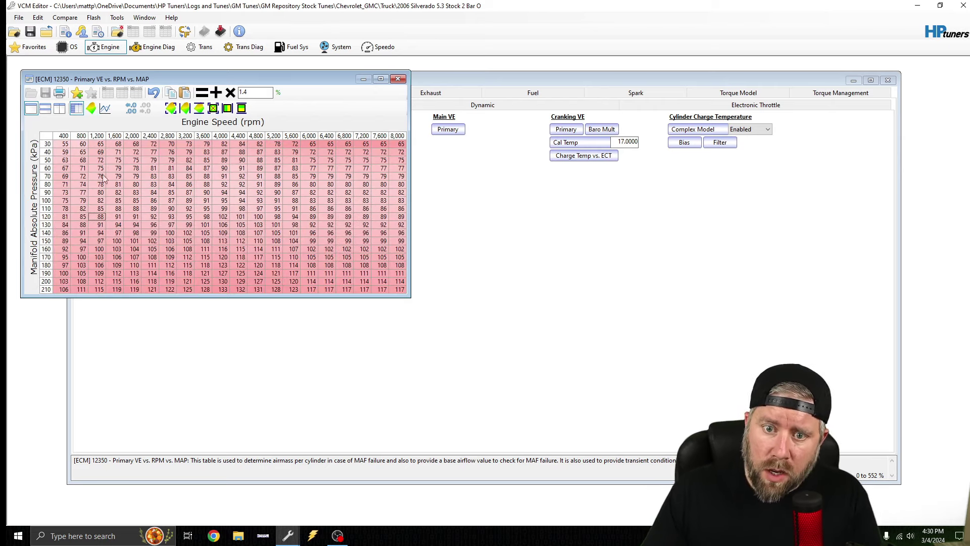
Undo the last Primary VE interpolation and the 1.4 scaling of the 210 kPa row, then inspect the 3D surface.
left_click(153, 93)
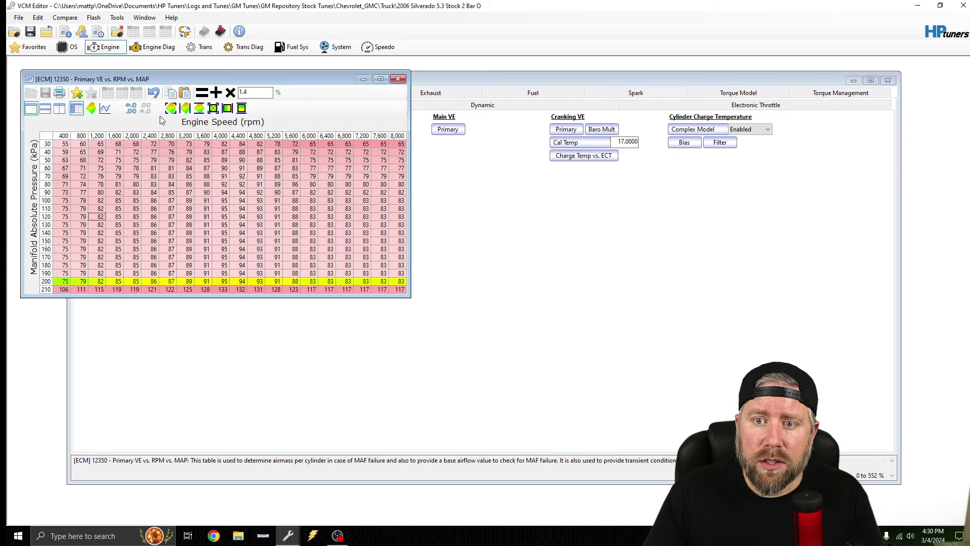
key("shift+Down")
key("ctrl+v")
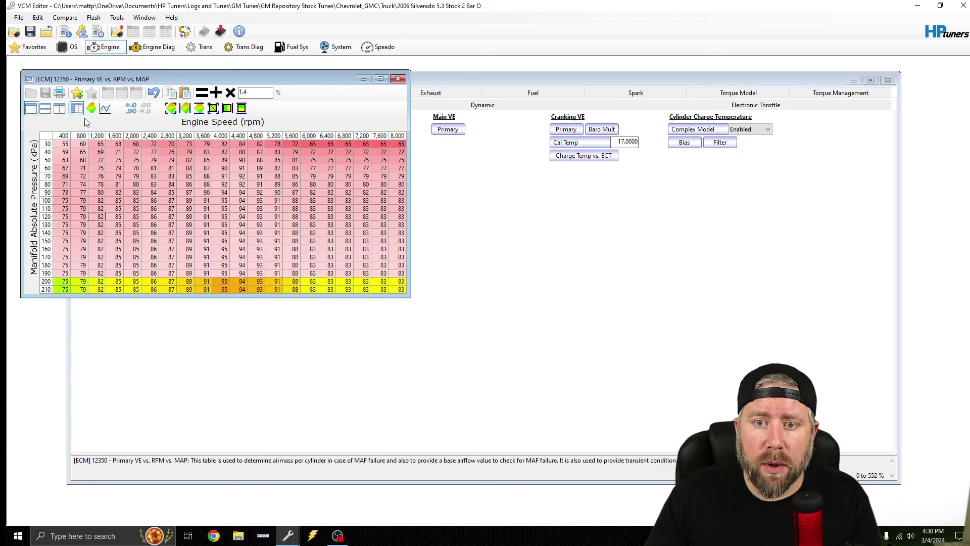
left_click(91, 108)
left_click_drag(195, 213, 207, 161)
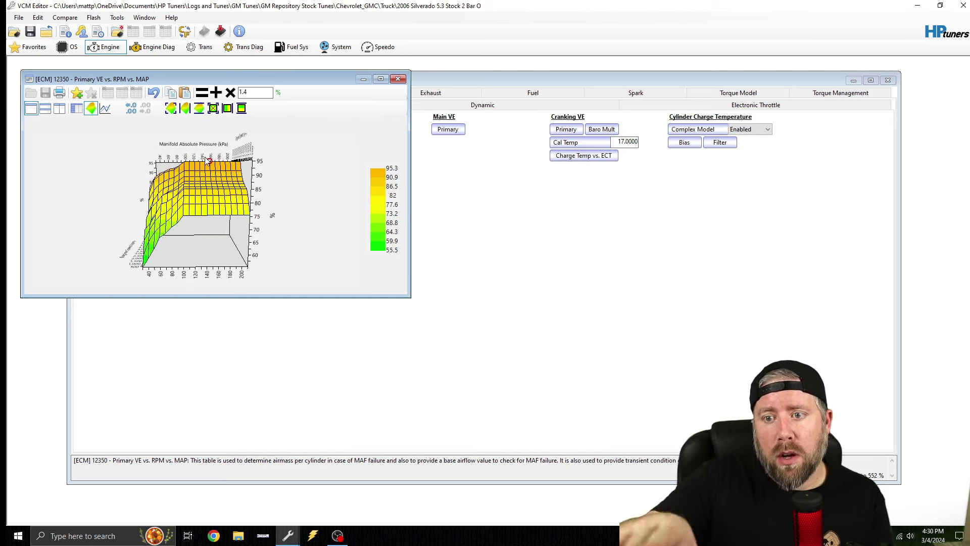
left_click(78, 108)
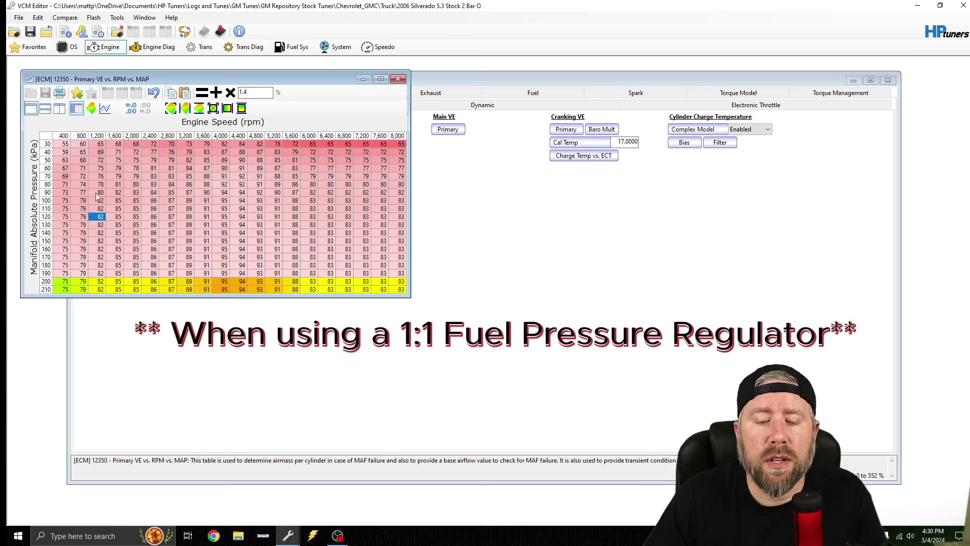
Multiply the Primary VE table's 210 kPa row by 1.2 for a 1:1 fuel pressure regulator.
left_click(47, 290)
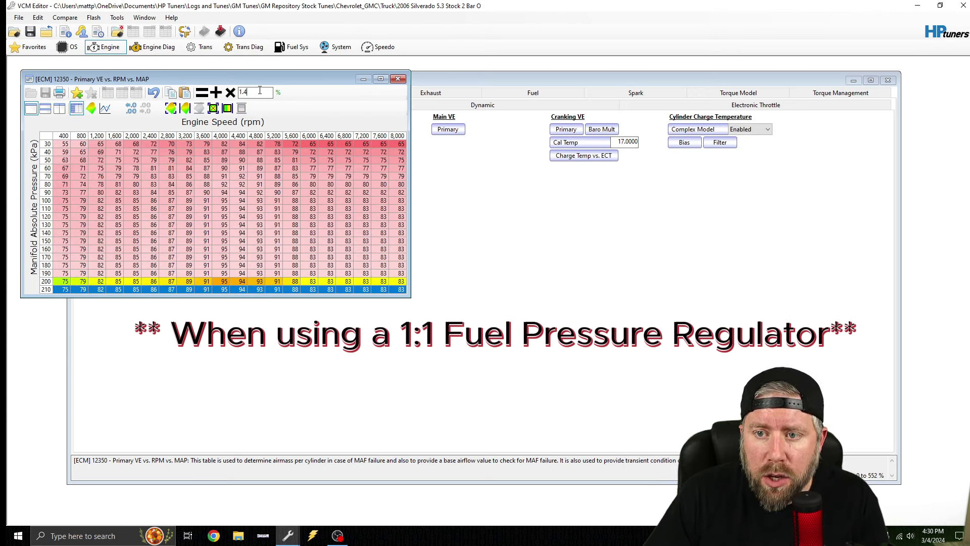
key("BackSpace")
type("2")
left_click(231, 93)
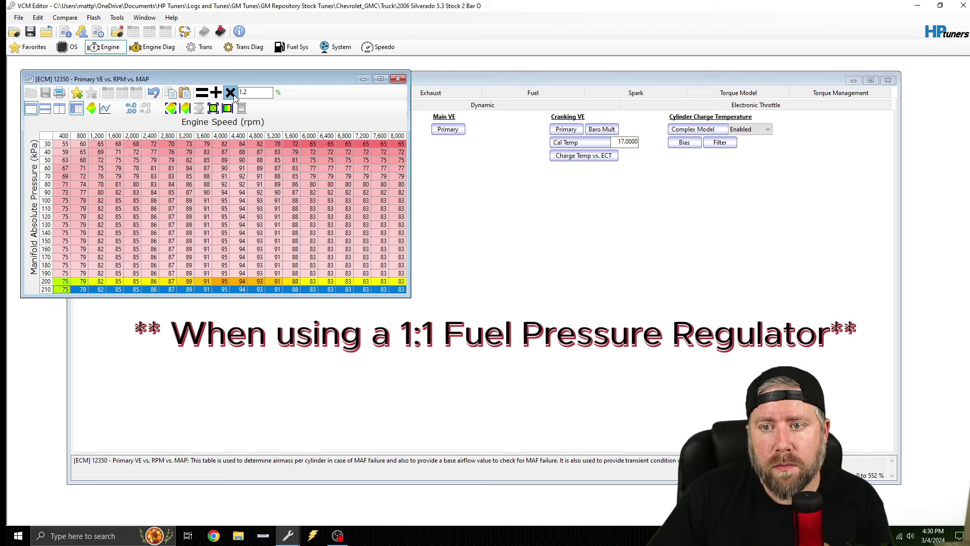
Interpolate vertically between the 100 kPa row and the 1.2-scaled 210 kPa row, and inspect the Primary VE surface.
left_click_drag(47, 201, 47, 290)
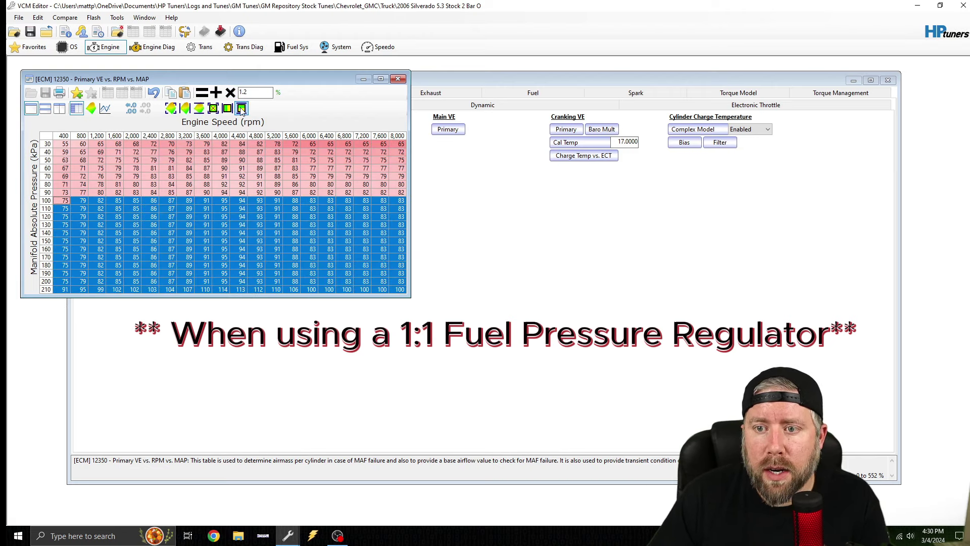
left_click(240, 108)
left_click(91, 108)
left_click_drag(199, 189, 215, 194)
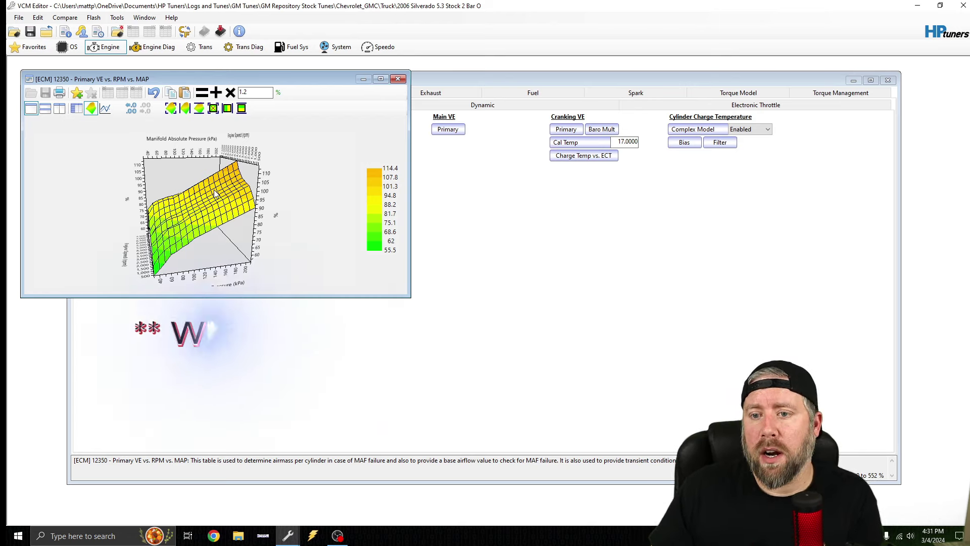
left_click(76, 109)
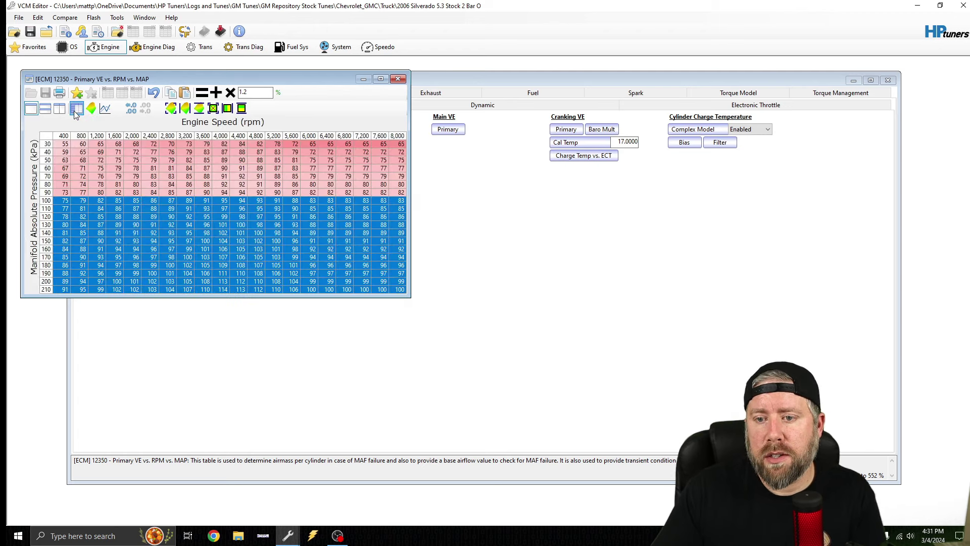
left_click(171, 222)
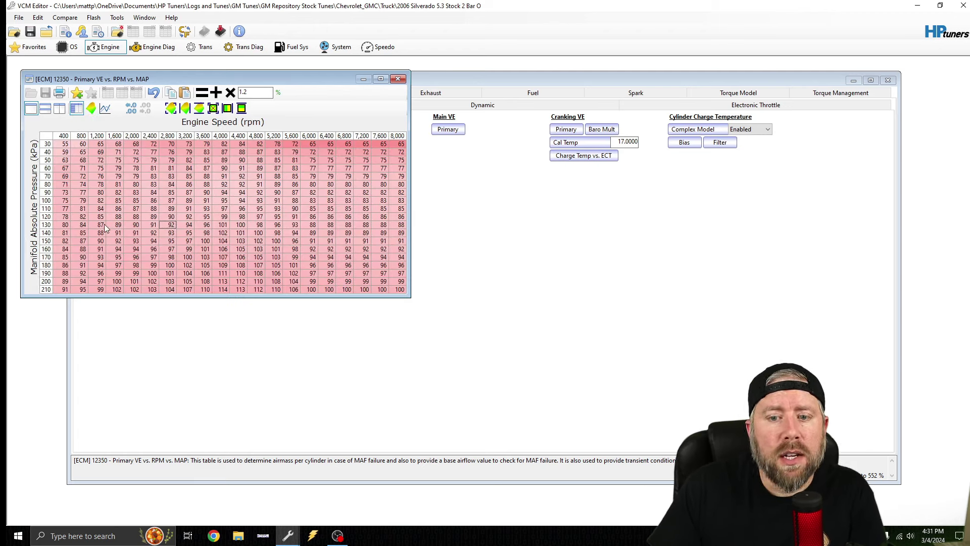
Undo the 1.2 scaling and its interpolation, and multiply the 210 kPa row by 1.4 for an OEM returnless fuel system.
left_click(50, 290)
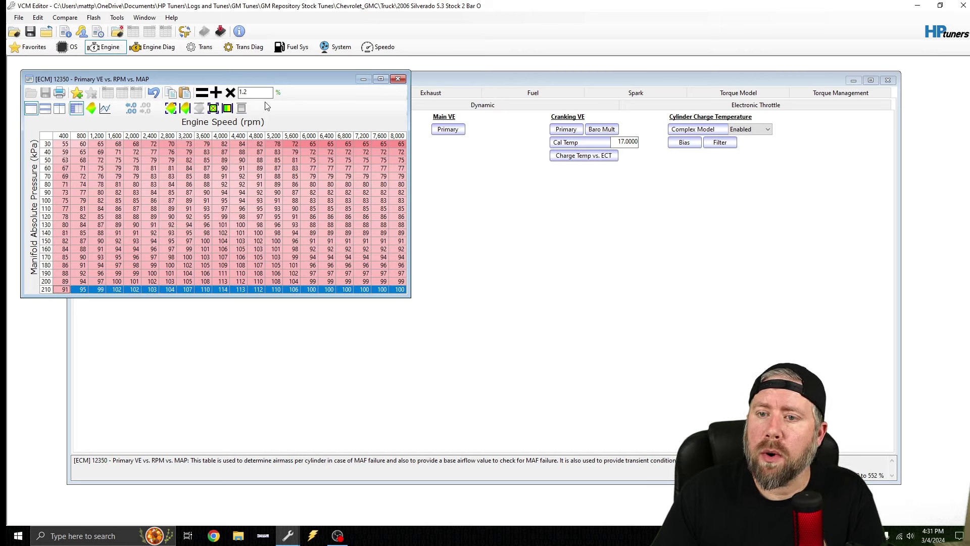
left_click(154, 93)
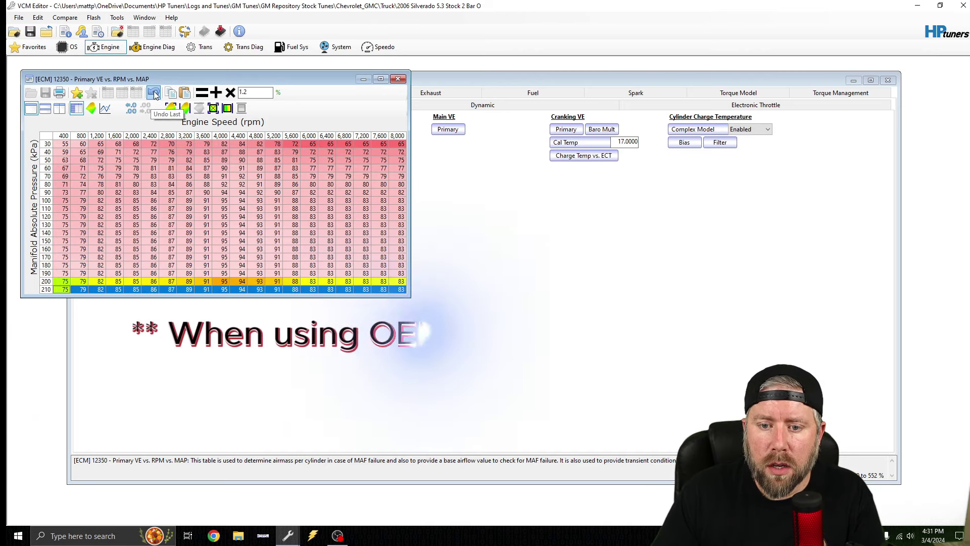
key("BackSpace")
type("4")
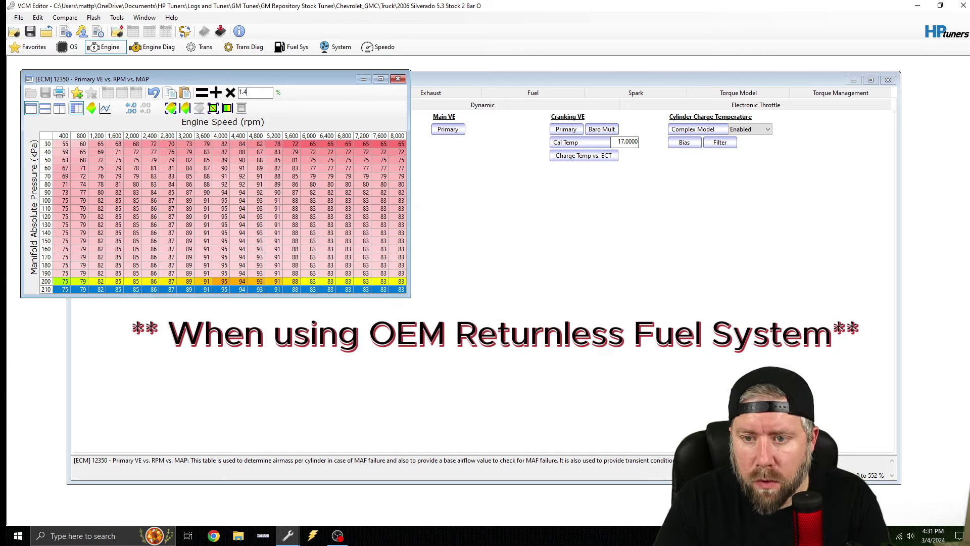
left_click(230, 93)
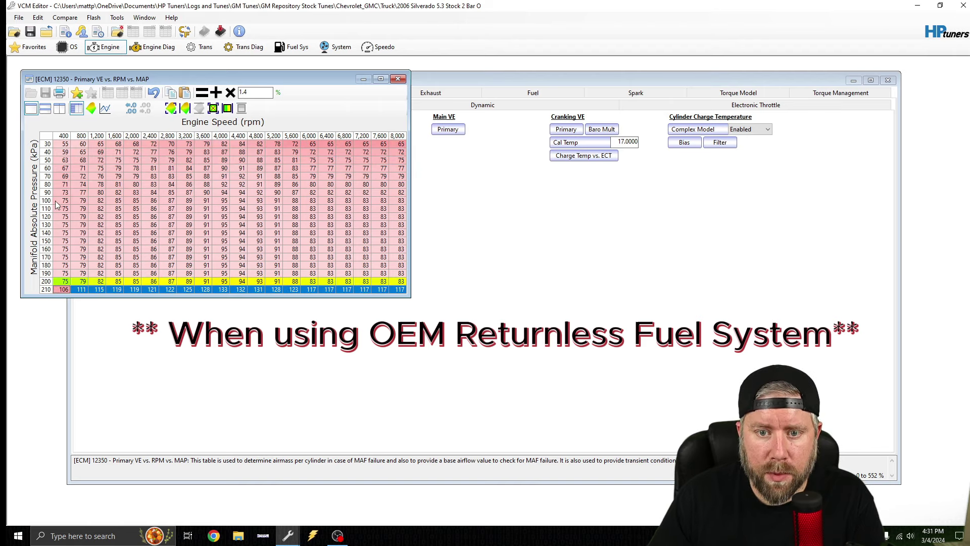
Interpolate the Primary VE values vertically between the 100 kPa row and the 1.4-scaled 210 kPa row.
left_click_drag(57, 202, 56, 289)
left_click(241, 107)
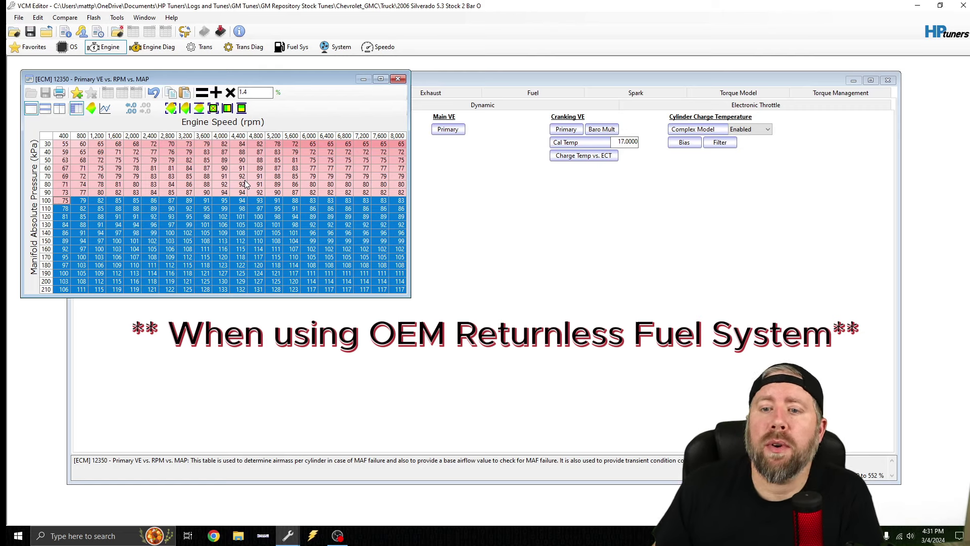
left_click(190, 176)
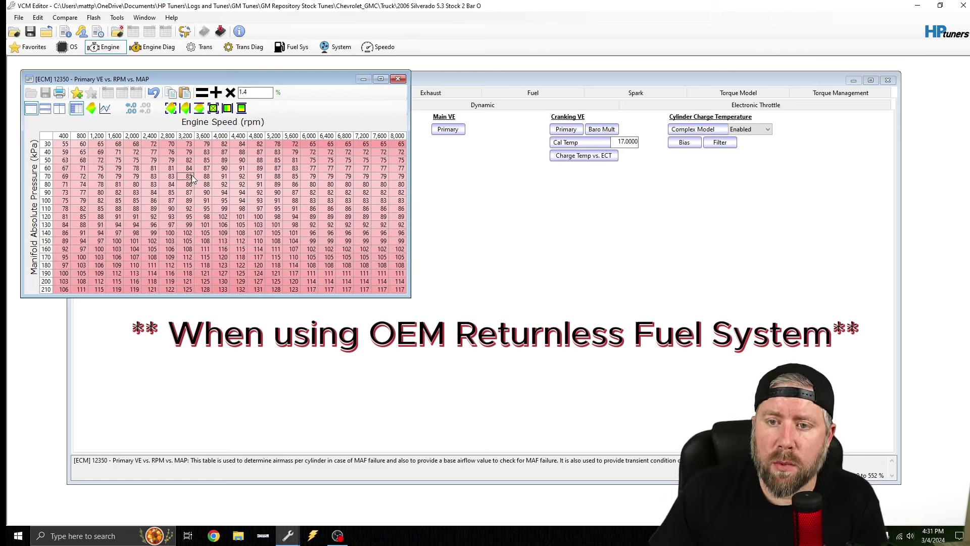
Save the 2-bar tune with its edited Primary VE table and close that table.
left_click(398, 79)
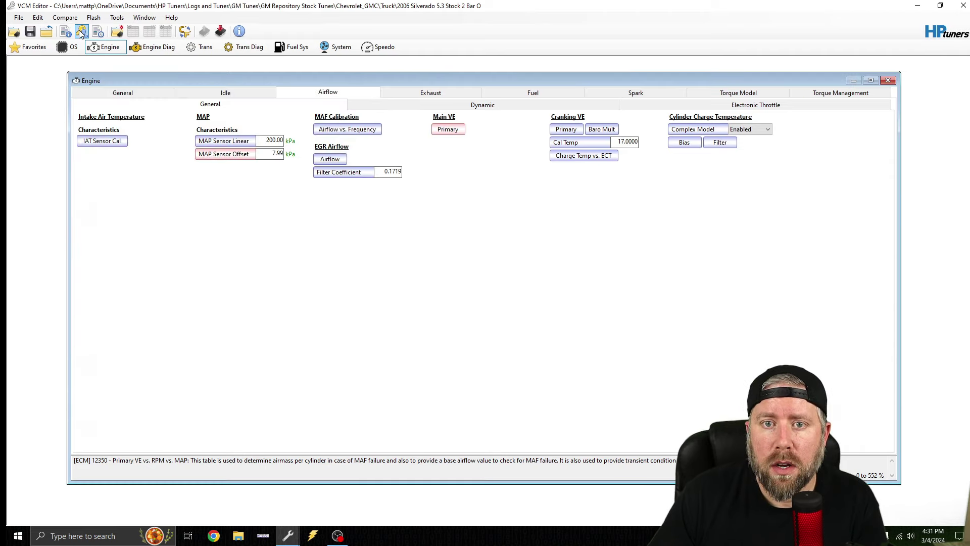
left_click(19, 17)
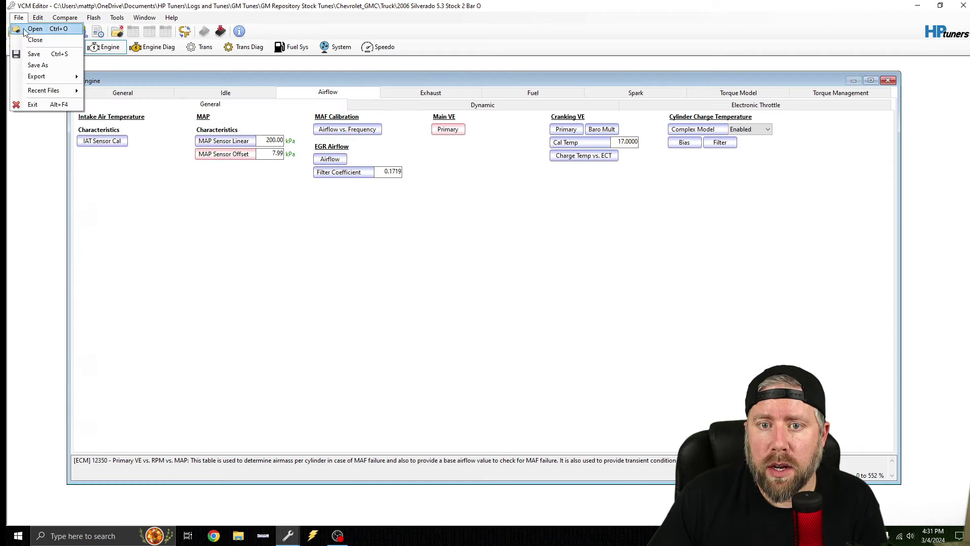
left_click(51, 66)
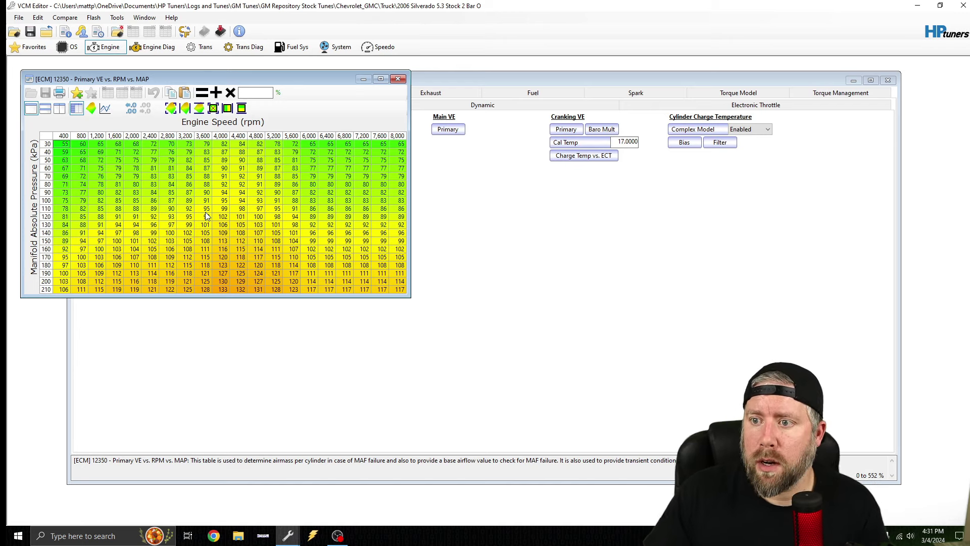
left_click(399, 79)
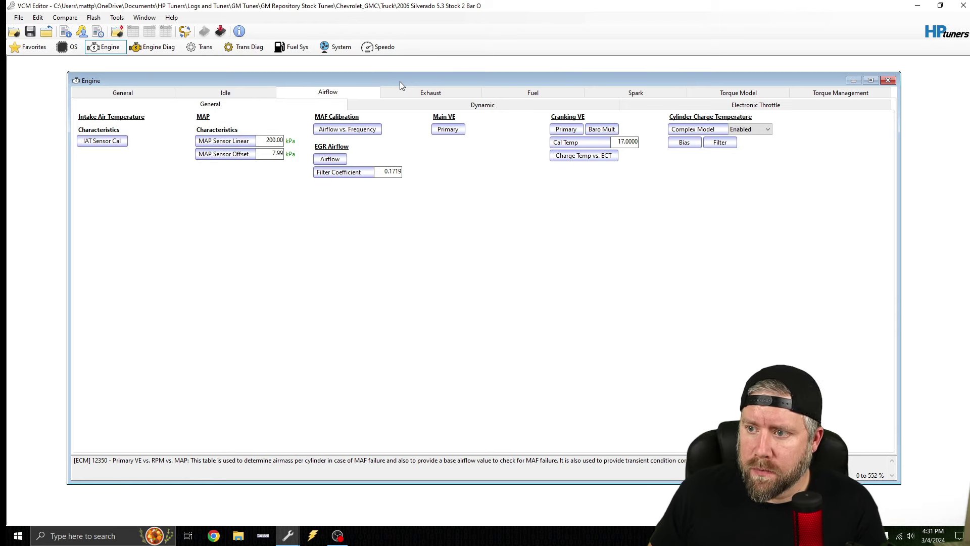
Examine the injector Flow Rate vs. KPA table in the engine's general fuel settings, then close it.
left_click(530, 95)
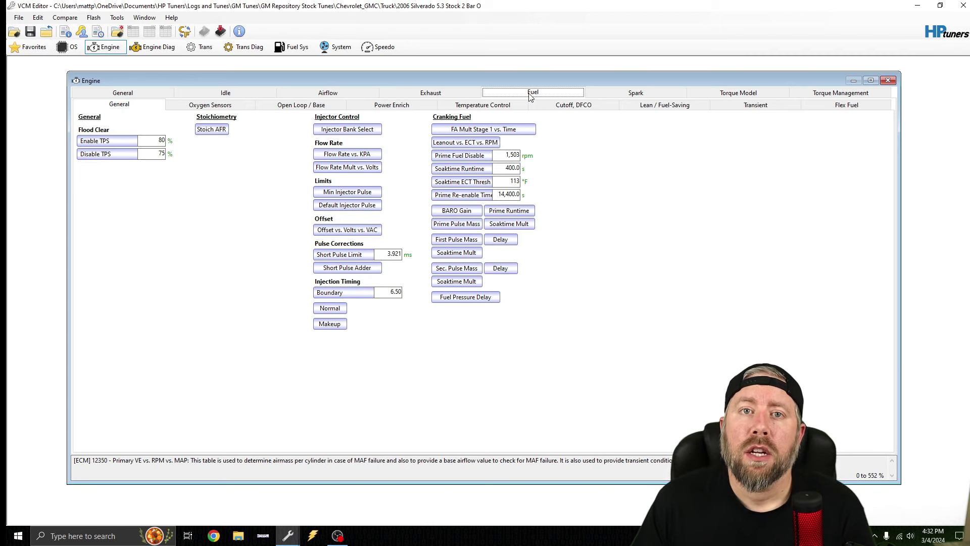
left_click(363, 156)
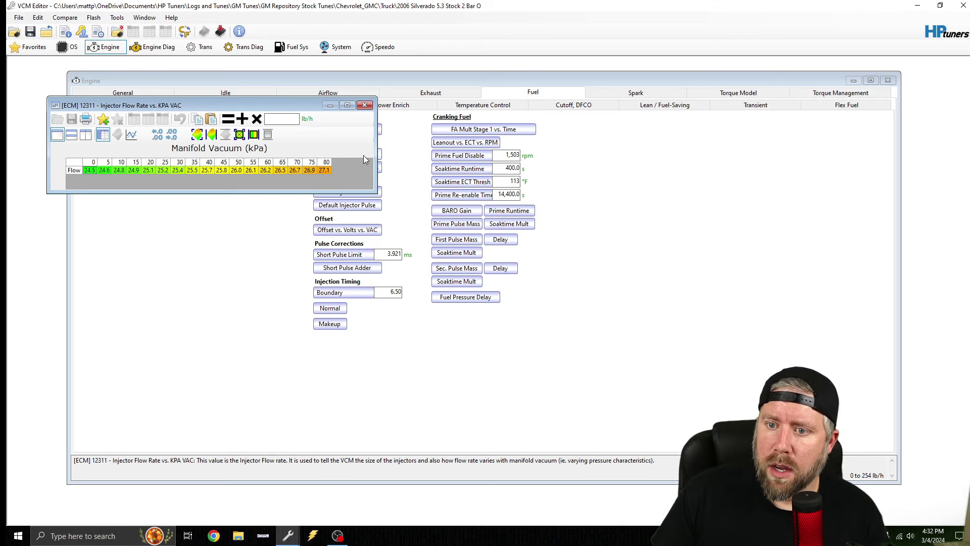
left_click(365, 105)
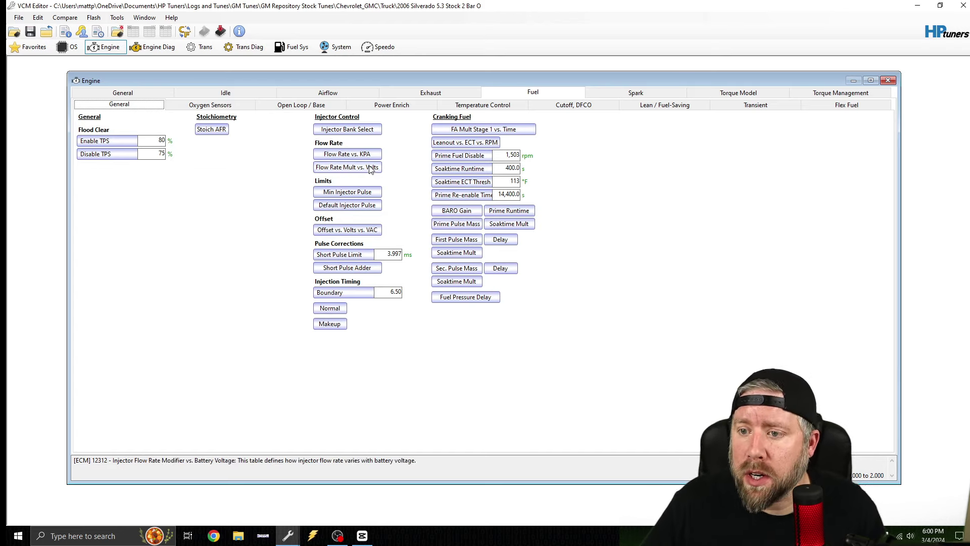
Multiply all values in the Injector Flow Rate vs. KPA table by 0.5.
left_click(354, 159)
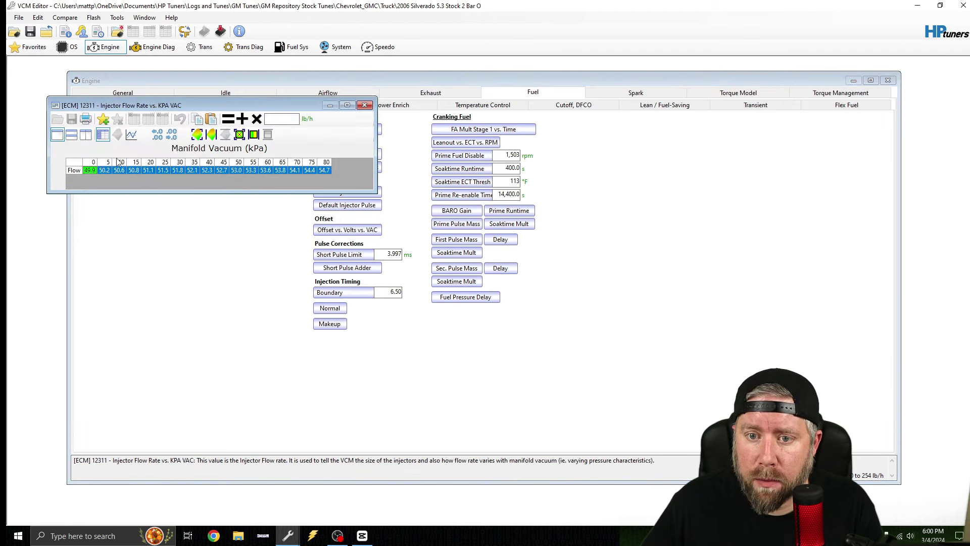
left_click(280, 120)
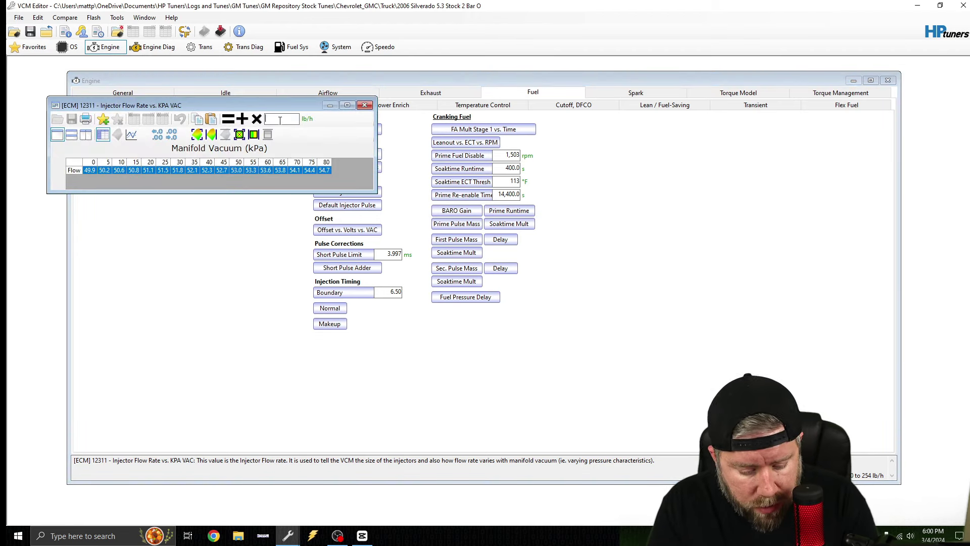
type(".5")
left_click(257, 119)
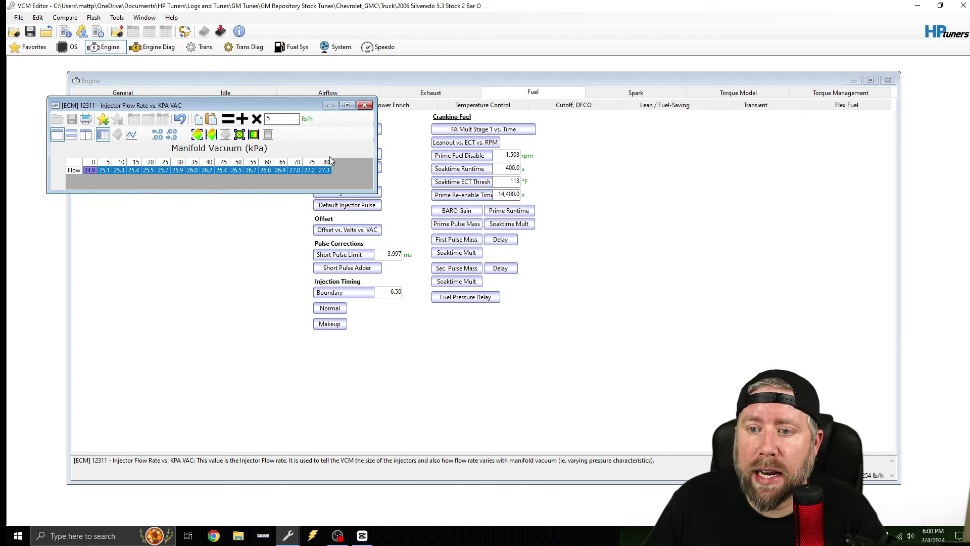
Multiply all values in the Primary VE table by 0.5, view the table as a 3D surface, and close it.
left_click(365, 106)
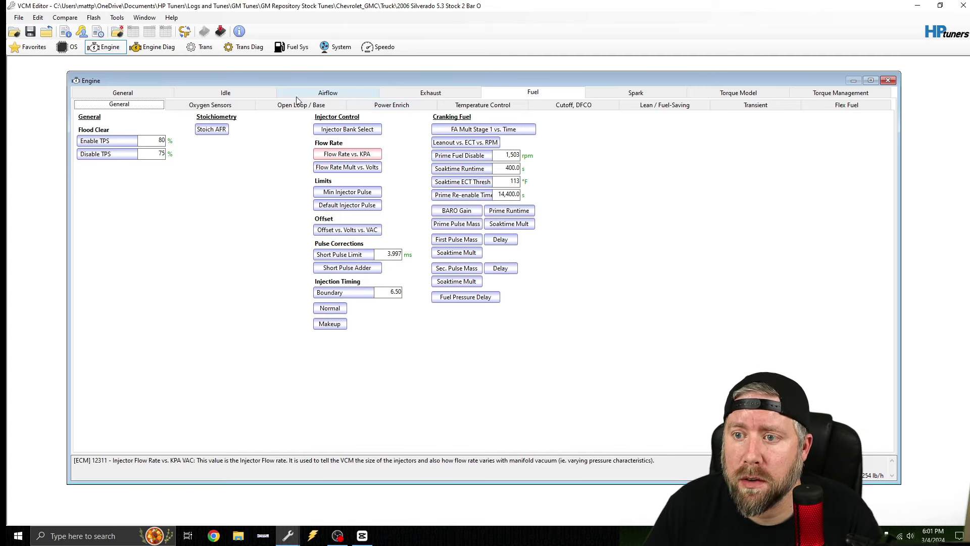
left_click(314, 94)
left_click(448, 130)
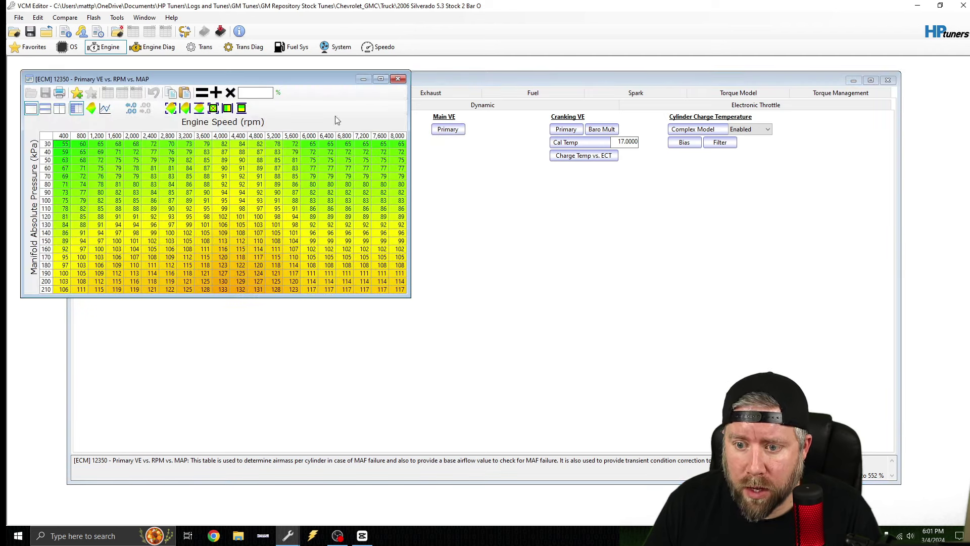
left_click(49, 140)
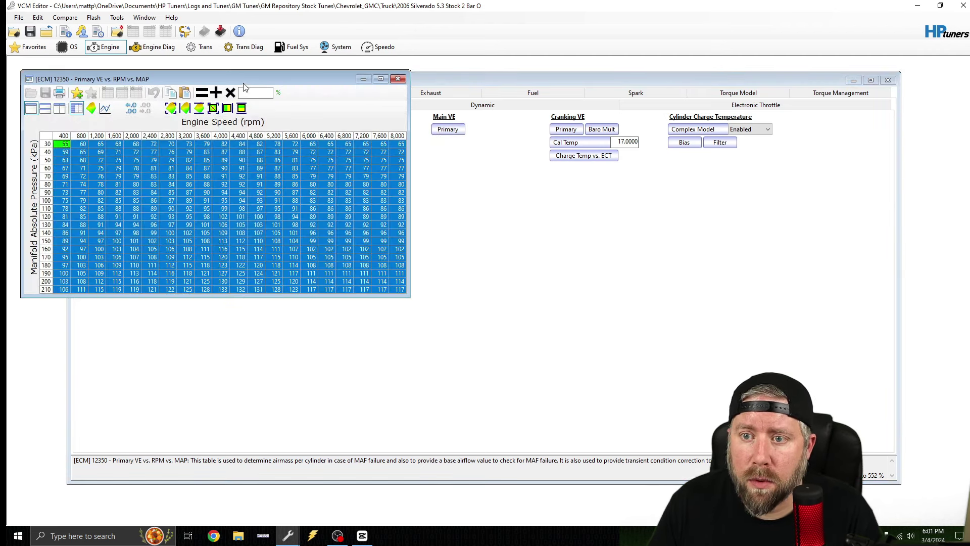
type(".5")
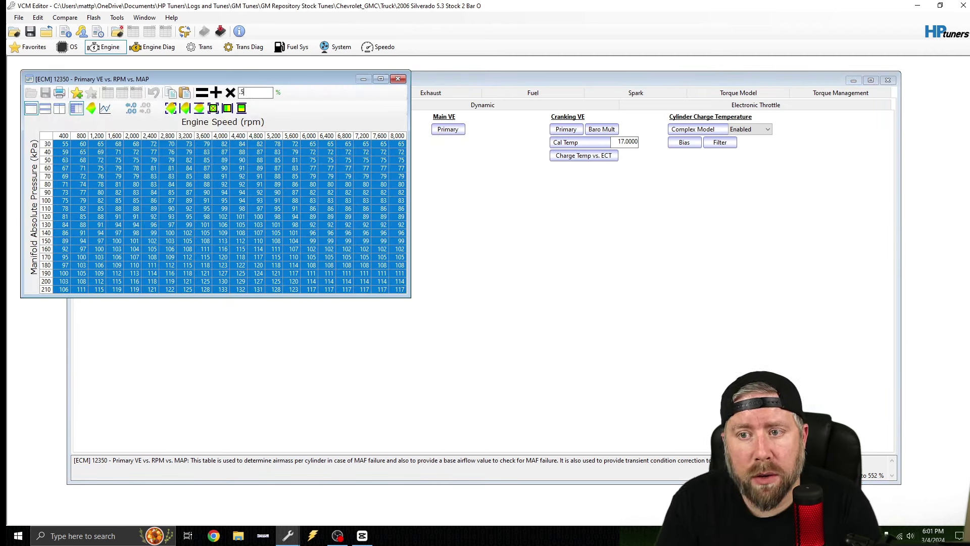
left_click(231, 93)
left_click(253, 175)
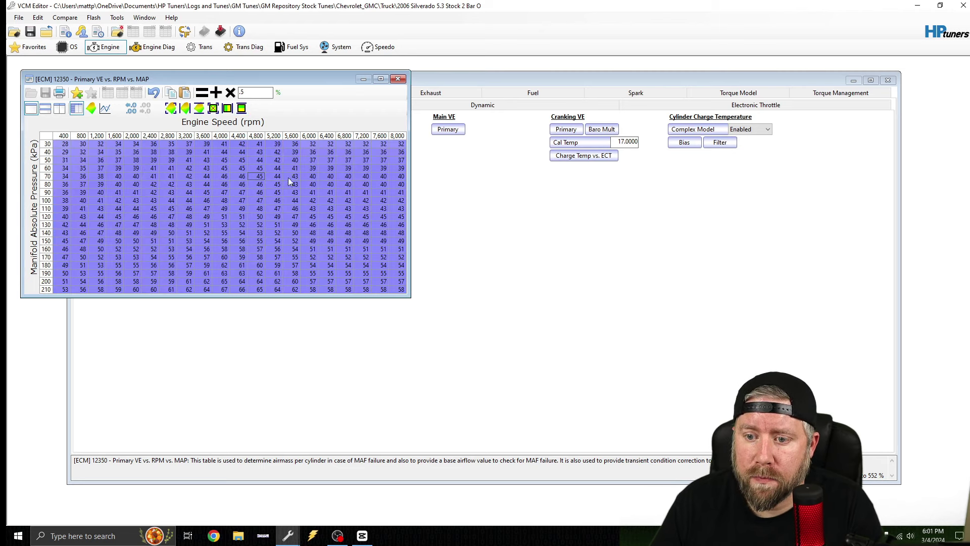
left_click(91, 108)
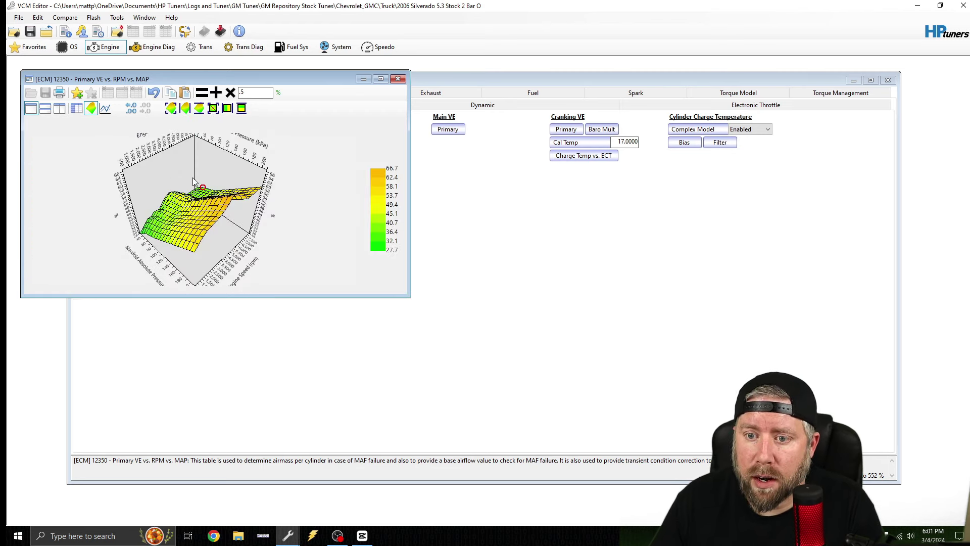
left_click(76, 108)
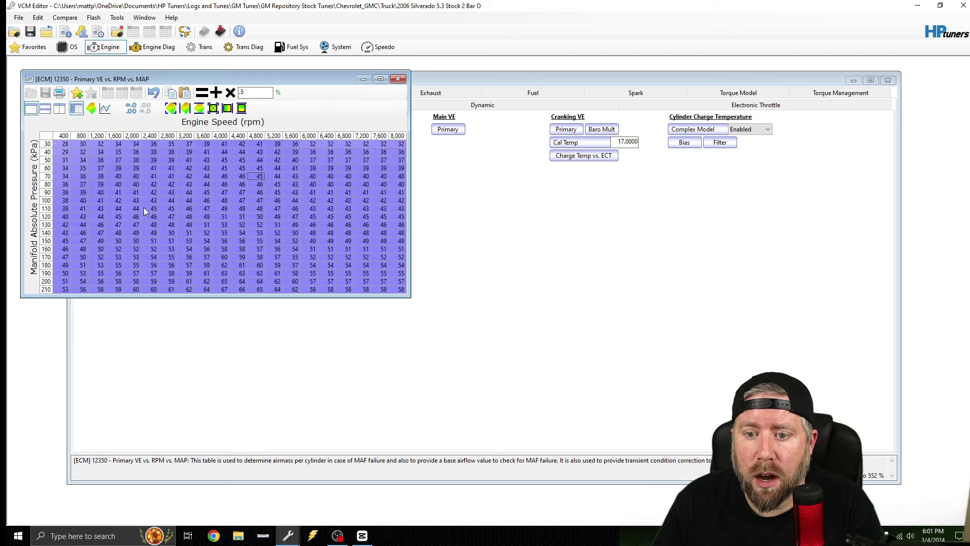
left_click(398, 79)
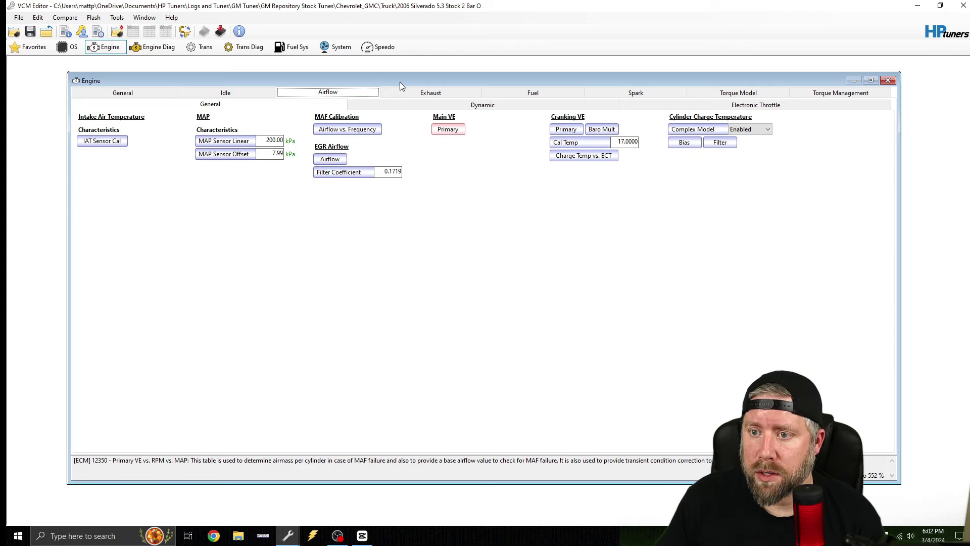
Multiply all values in the MAF Airflow vs. Output Frequency table by 0.5 and close the table.
left_click(360, 130)
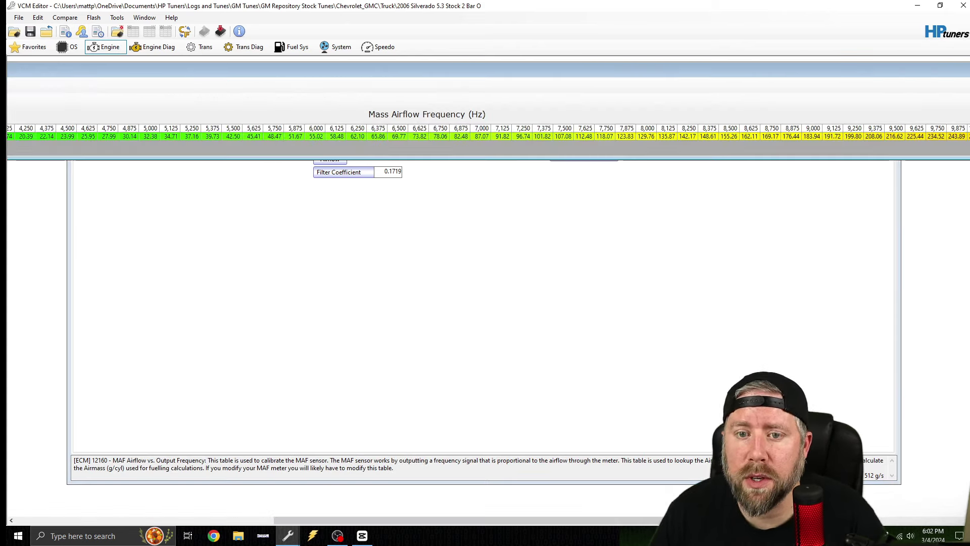
key("ctrl+a")
left_click(260, 89)
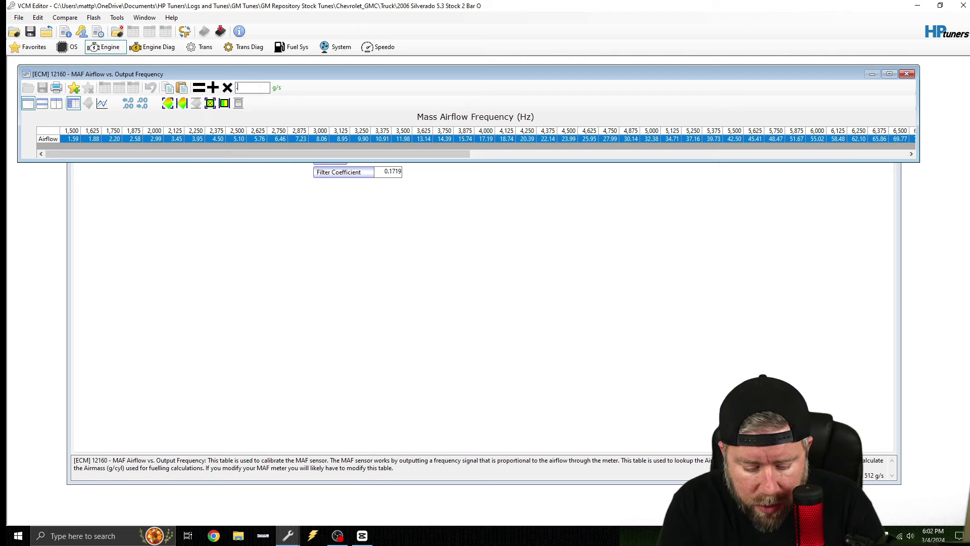
type(".5")
key("Escape")
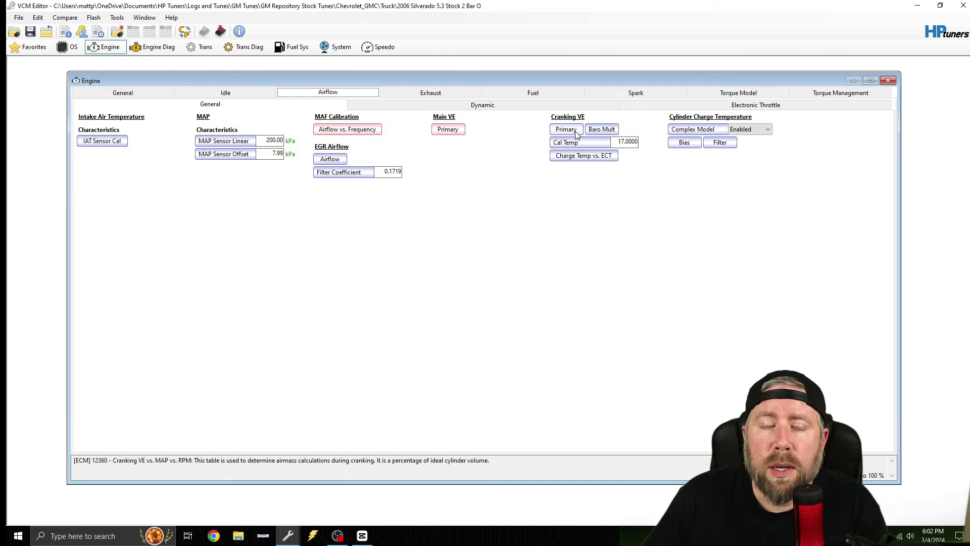
Multiply all values in the primary Cranking VE vs. MAP vs. RPM table by 0.5 and close the table.
left_click(577, 136)
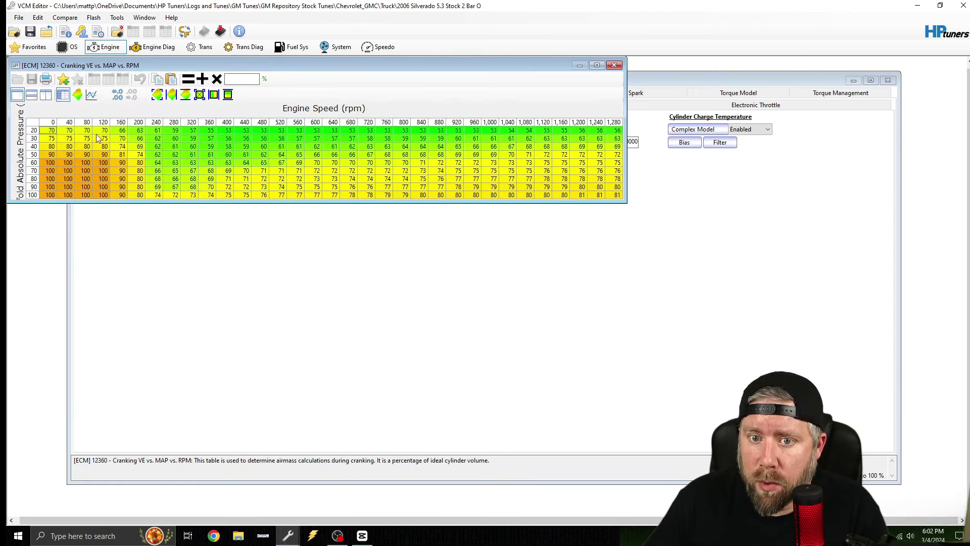
left_click(34, 126)
left_click(248, 78)
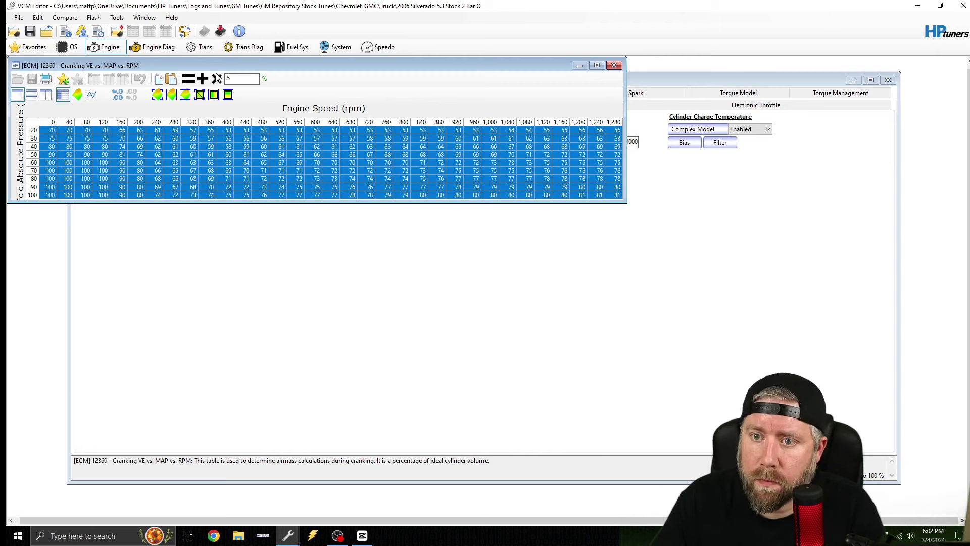
left_click(217, 78)
left_click(615, 65)
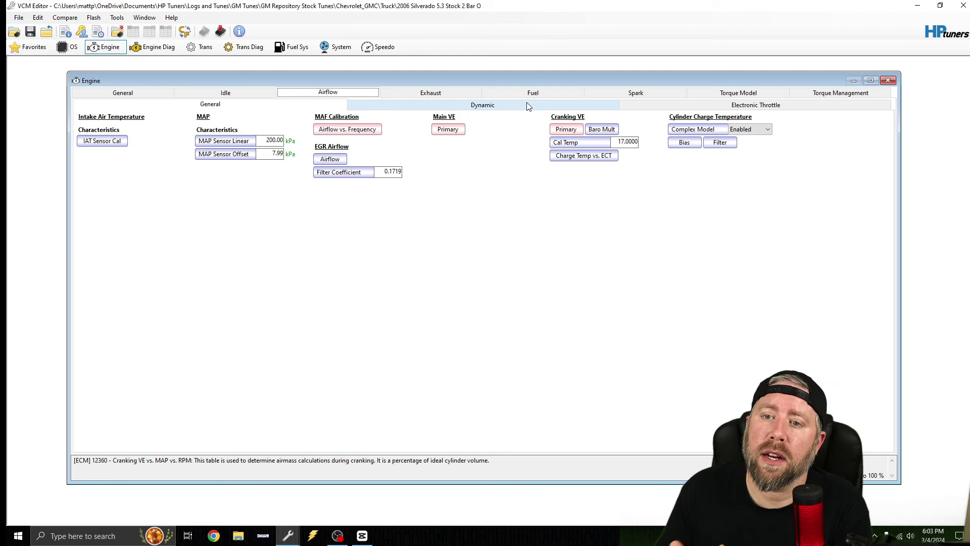
In the High Octane main spark table, copy the 0.16 g airmass row into 0.08 g and the 0.24 g row into 0.12 g.
left_click(622, 96)
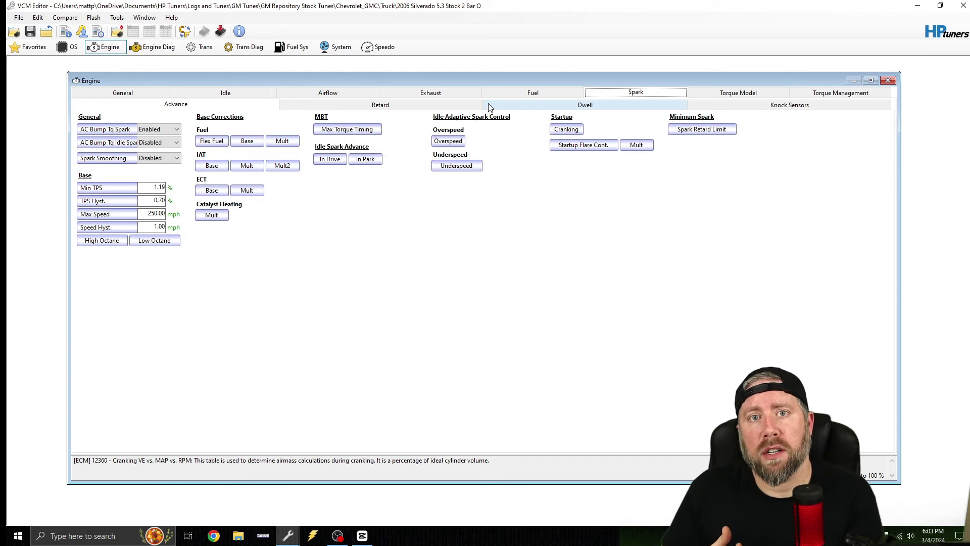
left_click(98, 241)
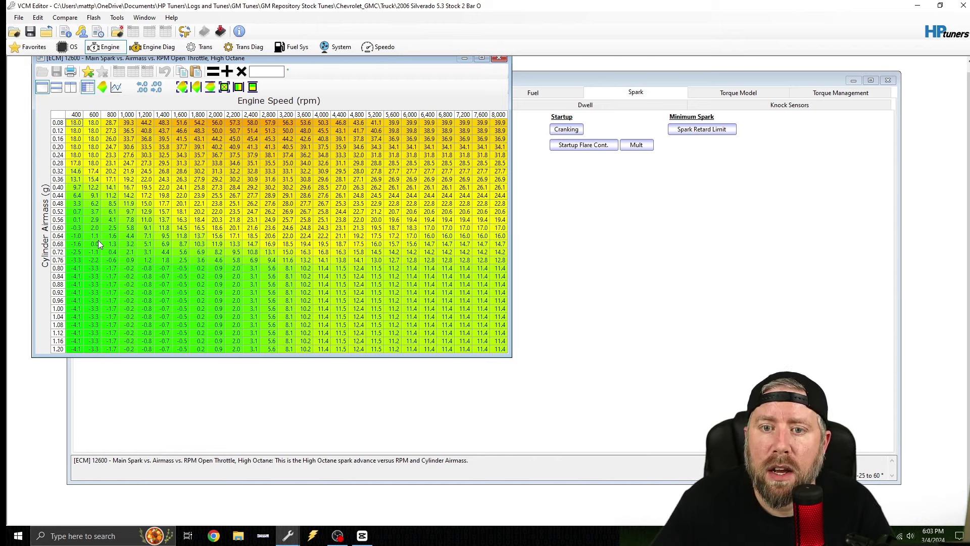
left_click(59, 139)
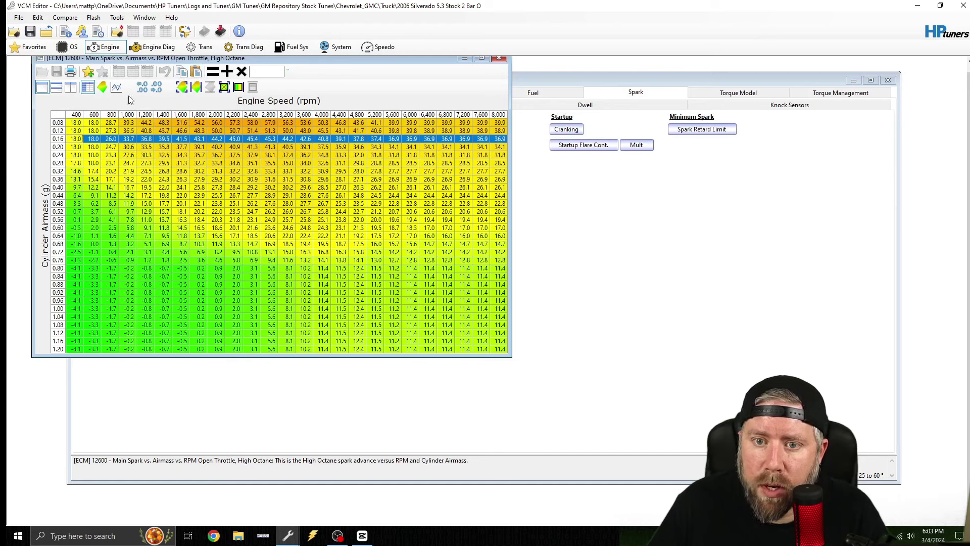
left_click(59, 123)
key("ctrl+v")
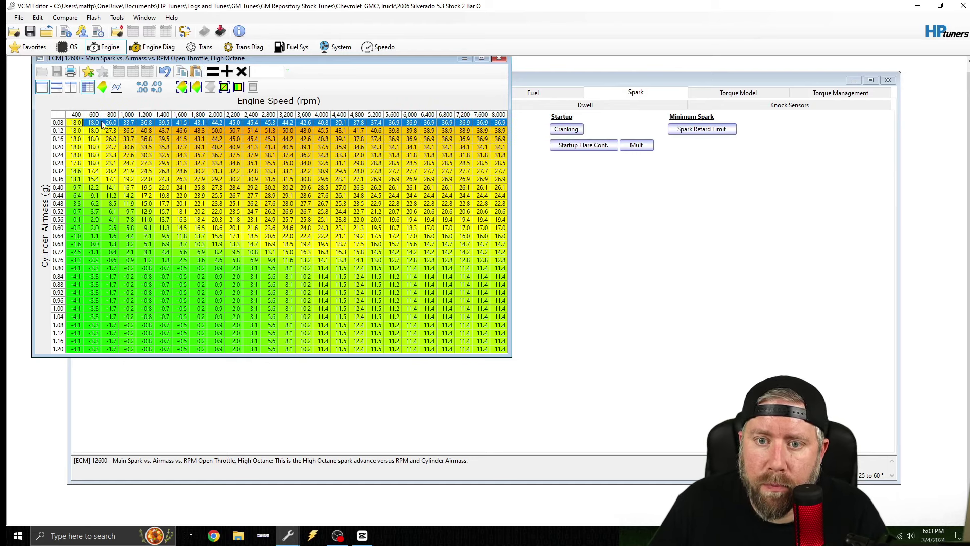
left_click(64, 155)
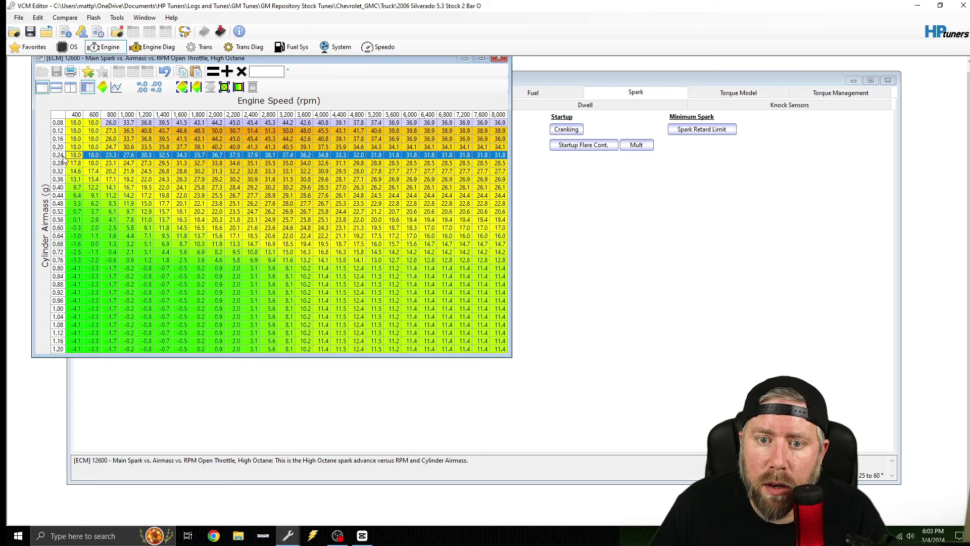
key("Up")
key("Up")
key("Up")
left_click(196, 71)
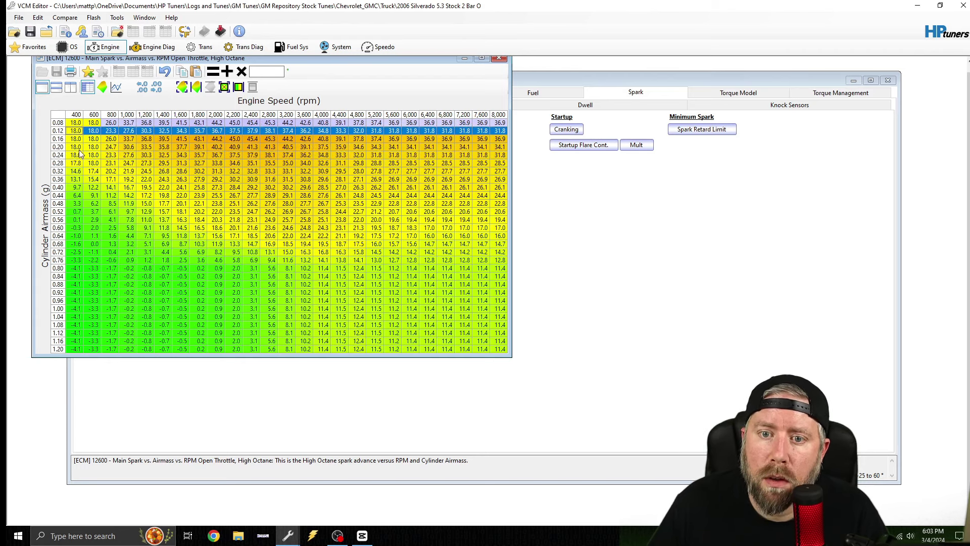
Copy the 0.32, 0.40 and 0.48 g spark rows into the 0.16, 0.20 and 0.24 g rows respectively.
left_click(62, 171)
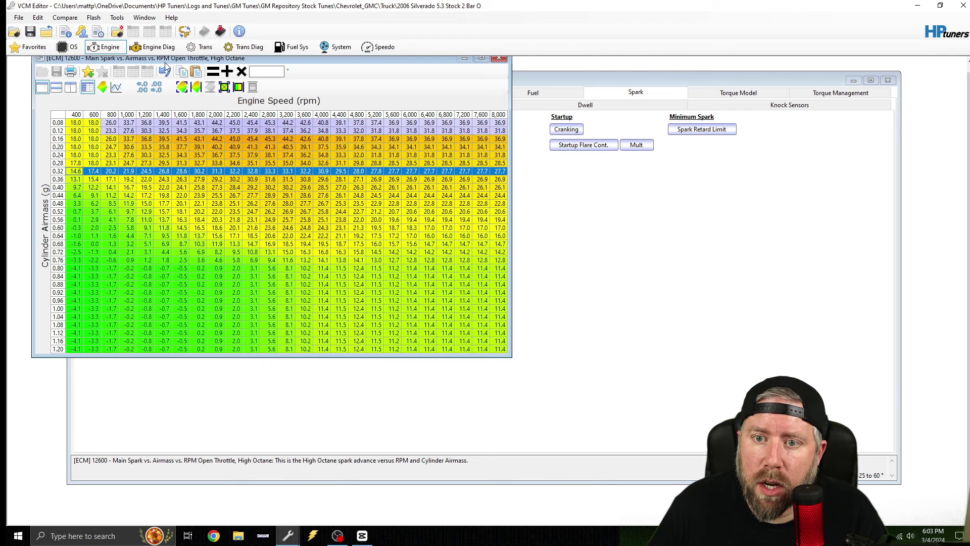
left_click(59, 139)
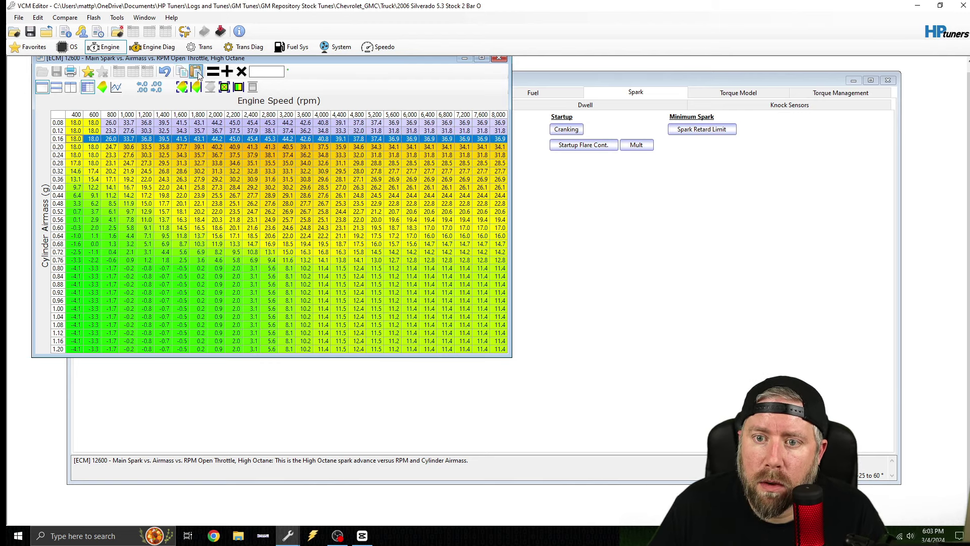
left_click(196, 72)
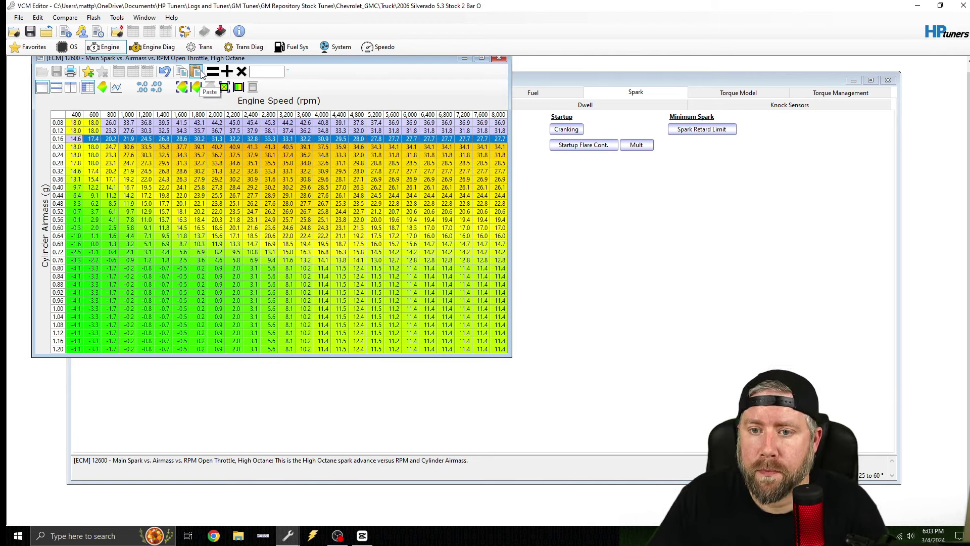
left_click(60, 188)
left_click(60, 148)
left_click(196, 71)
left_click(59, 203)
left_click(59, 155)
left_click(197, 72)
Copy the 0.56, 0.64 and 0.72 g spark rows into the 0.28, 0.32 and 0.36 g rows respectively.
left_click(59, 220)
left_click(59, 163)
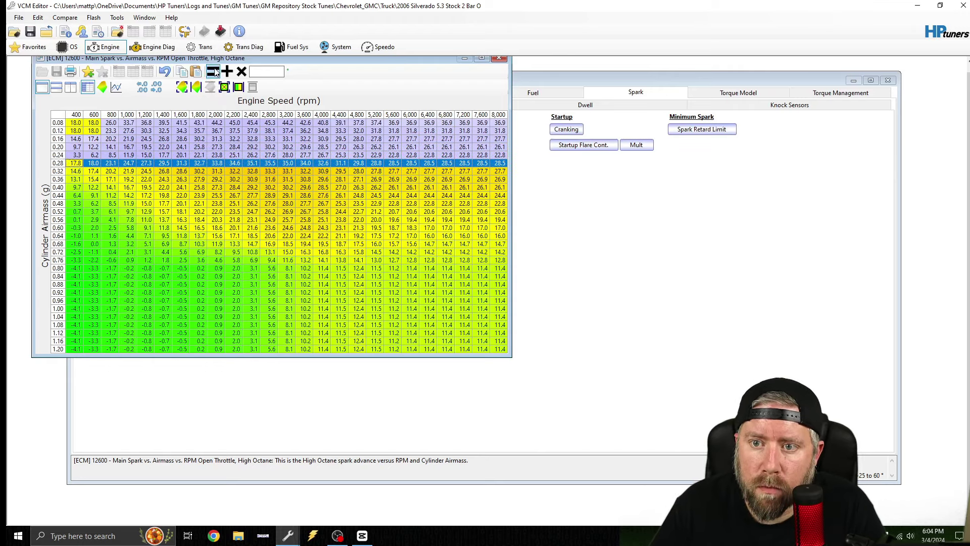
key("ctrl+v")
left_click(59, 236)
left_click(60, 172)
key("ctrl+v")
left_click(60, 252)
left_click(59, 179)
key("ctrl+v")
Fill the 0.40 to 0.76 g spark rows with values copied from the rows at 0.80 g and above.
left_click(60, 268)
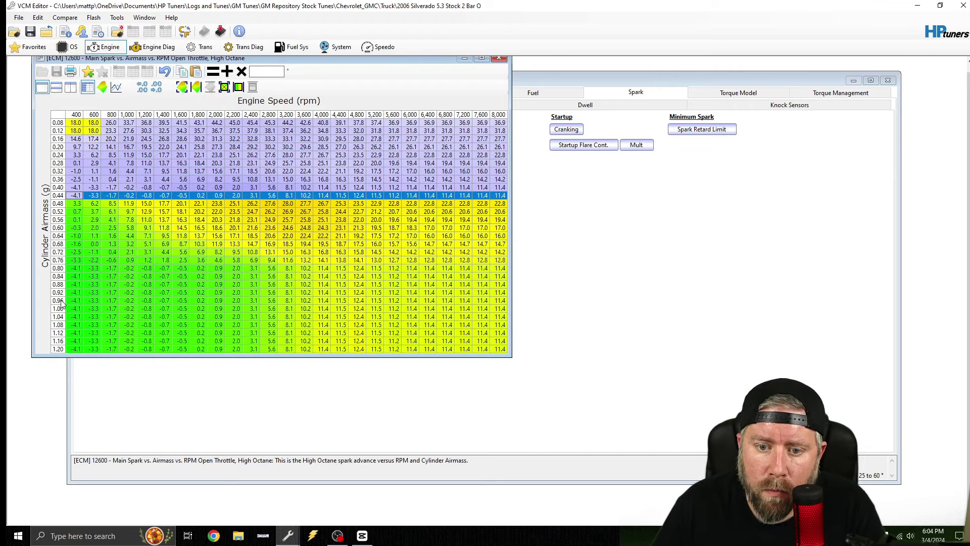
left_click(60, 301)
left_click(59, 203)
key("ctrl+v")
left_click(59, 317)
left_click(60, 212)
key("ctrl+v")
left_click(59, 228)
key("ctrl+v")
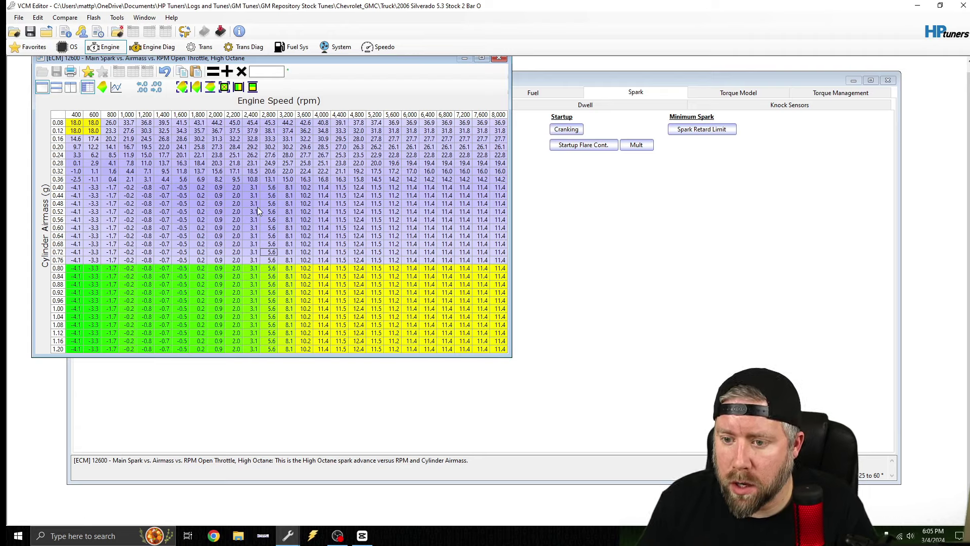
left_click_drag(327, 56, 664, 59)
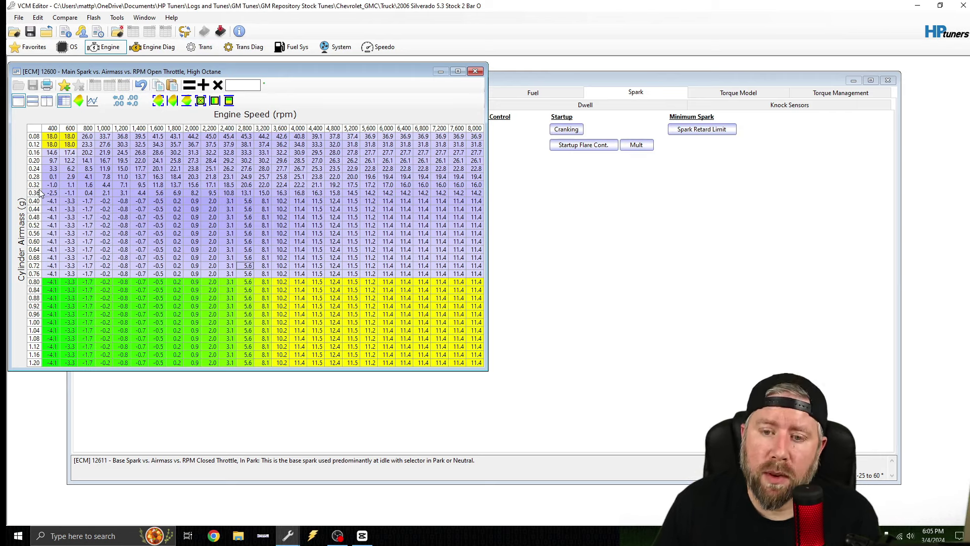
left_click_drag(34, 184, 34, 192)
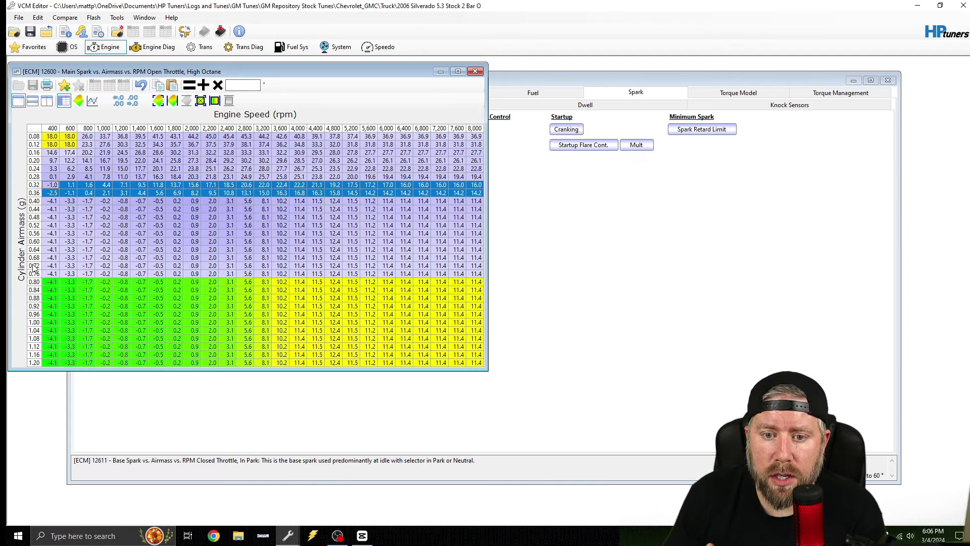
left_click(36, 267)
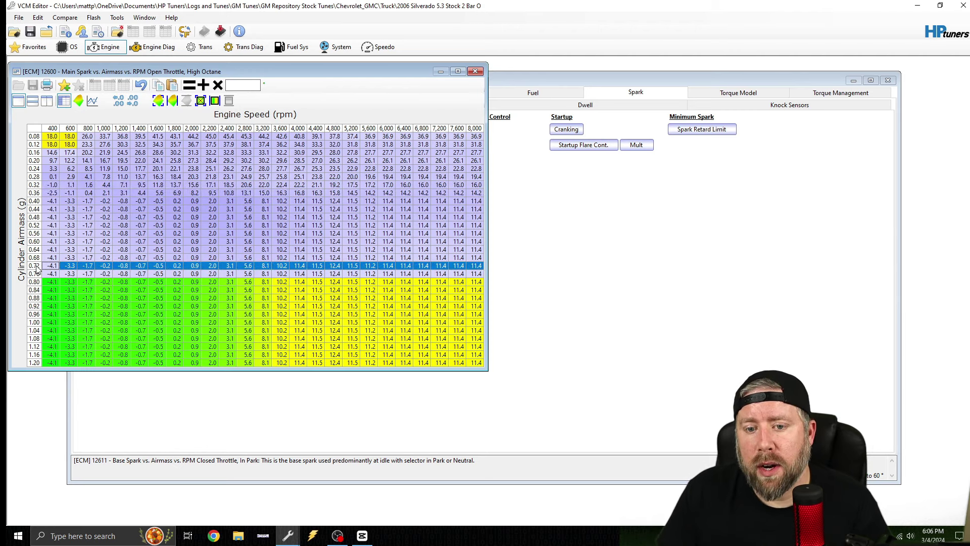
left_click(245, 85)
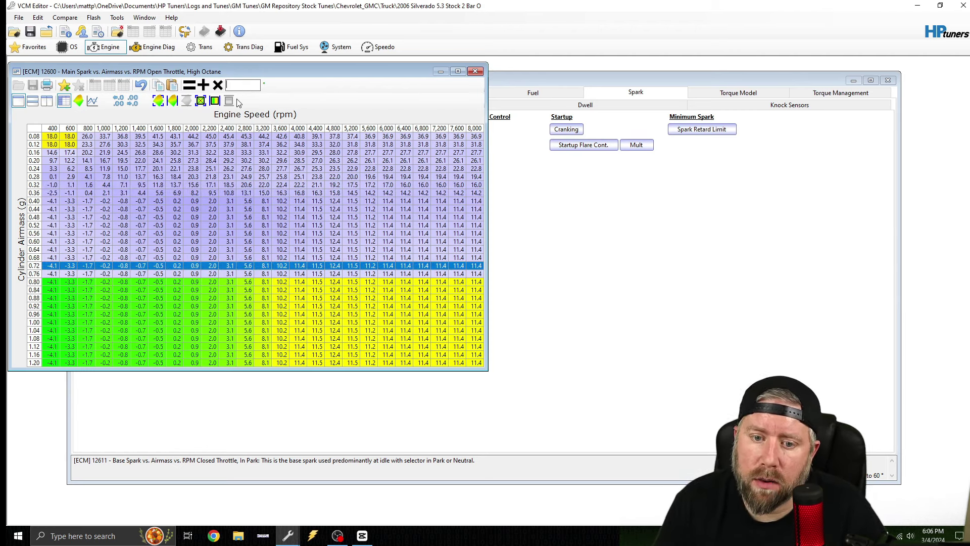
Add -20 degrees to the 1.20 g spark row and interpolate vertically between the 0.36 g and 1.20 g rows.
left_click(41, 363)
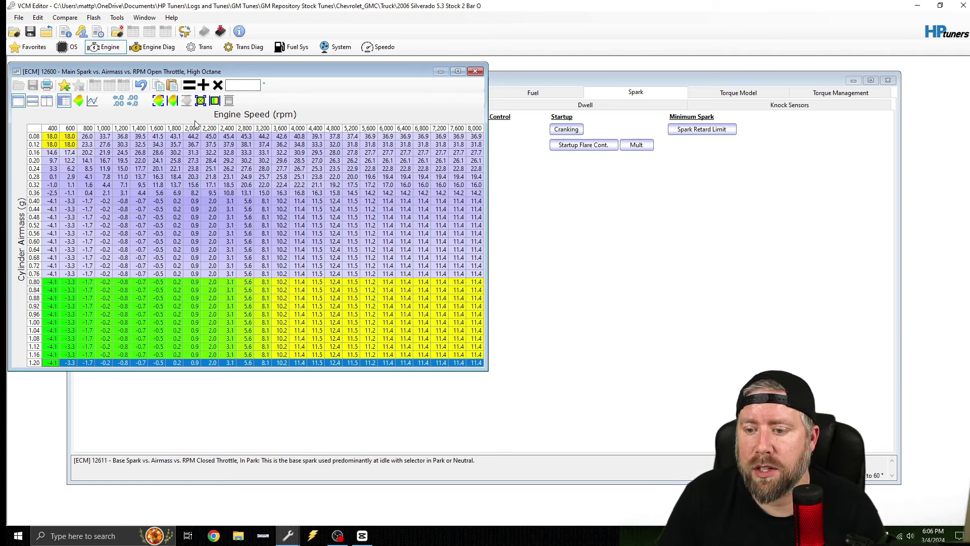
left_click(241, 85)
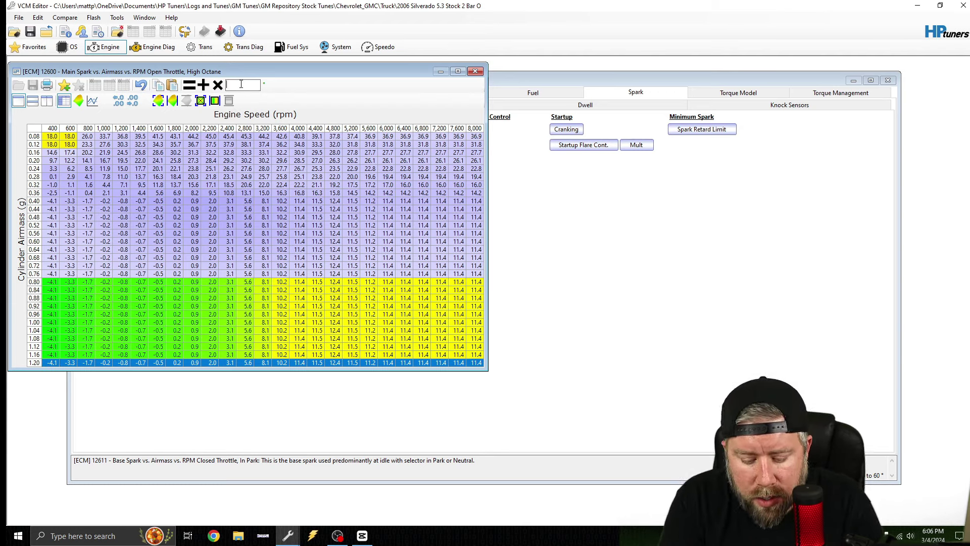
type("-20")
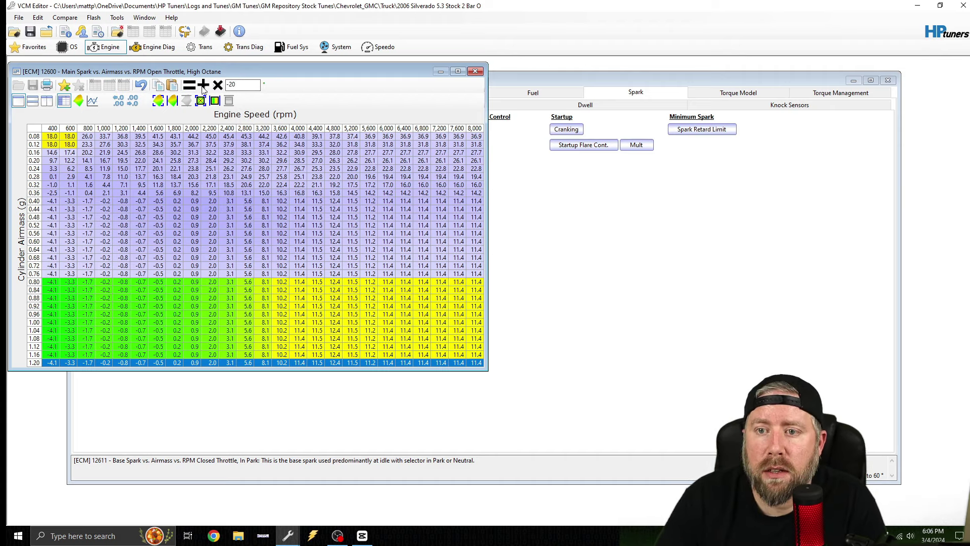
left_click(203, 85)
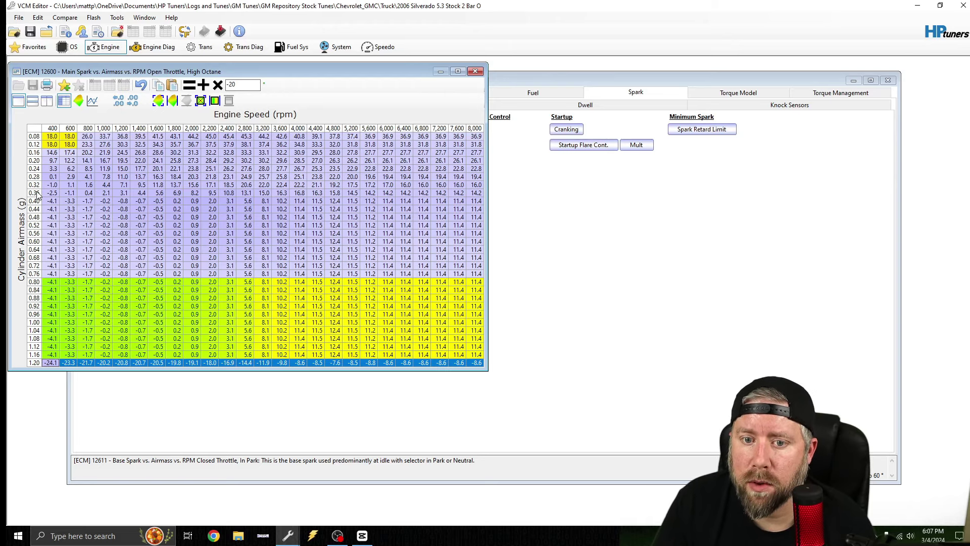
left_click_drag(36, 193, 41, 358)
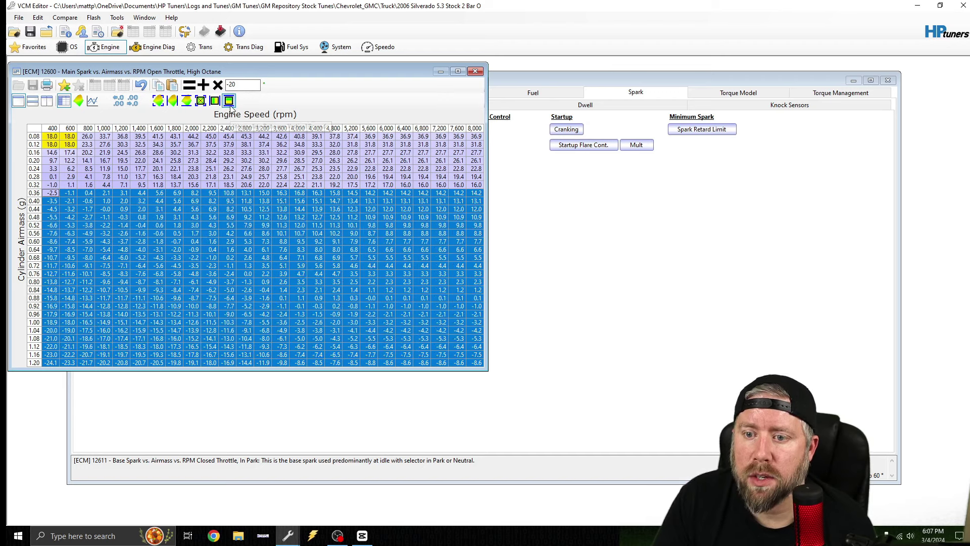
Review the interpolated high-octane spark table as a 3D surface and in table form, including the 0.36 g and 0.72 g rows.
left_click(229, 100)
left_click(276, 209)
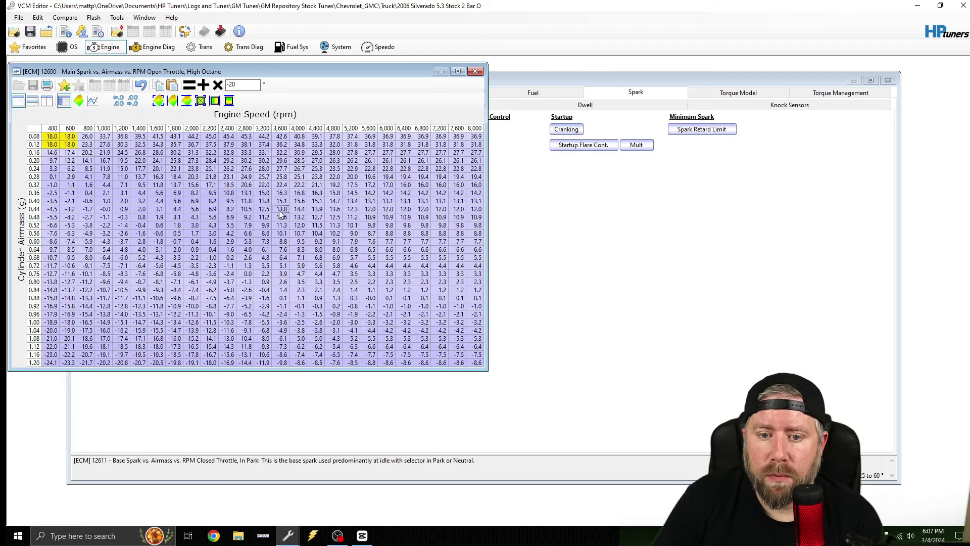
left_click(35, 265)
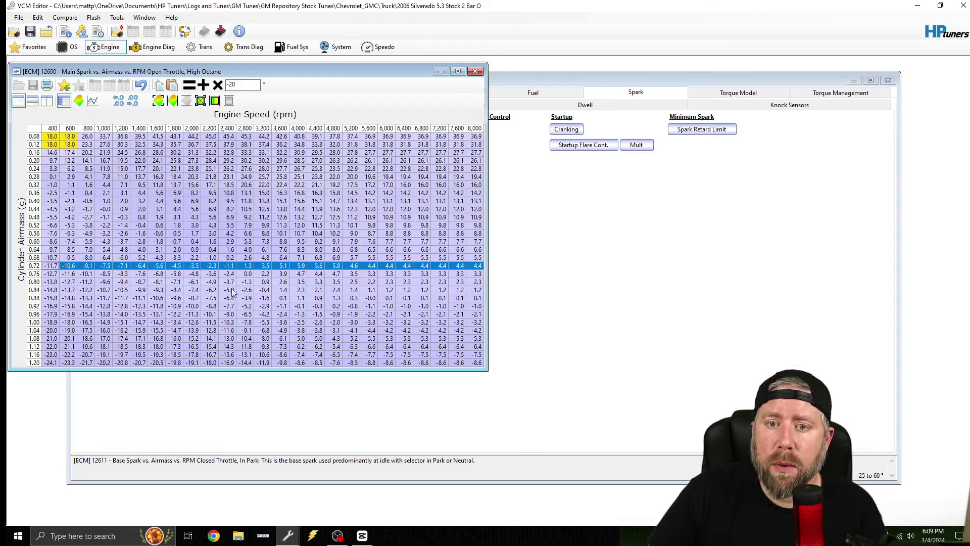
left_click(79, 101)
left_click_drag(279, 241, 153, 192)
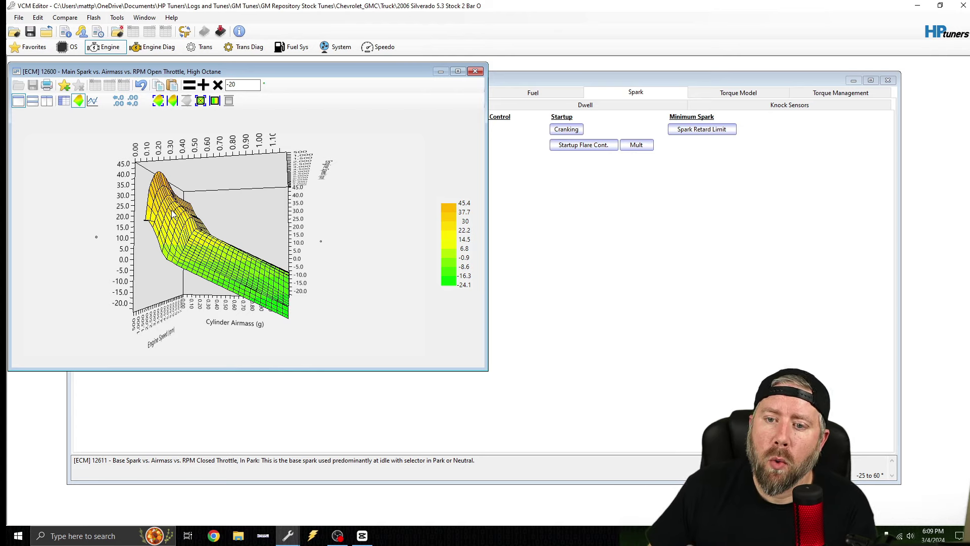
left_click(69, 105)
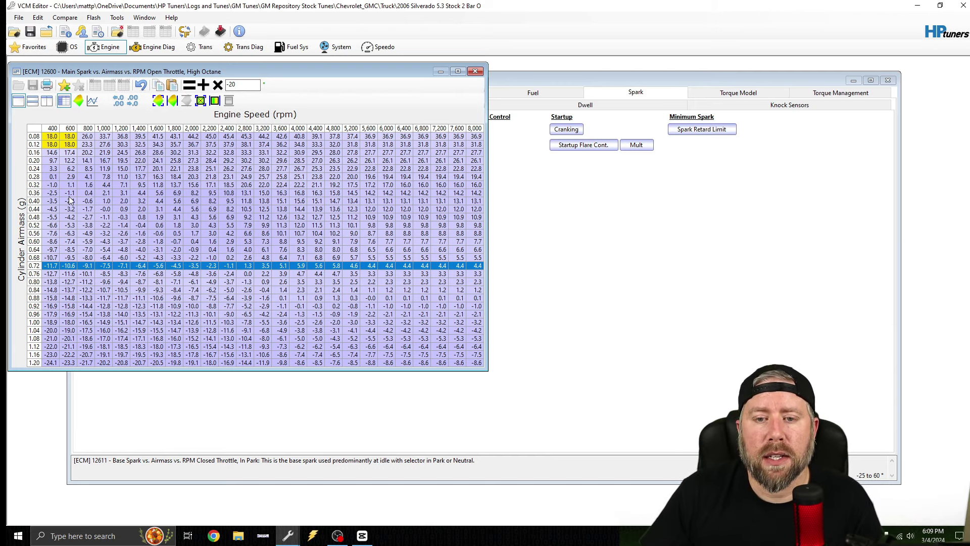
left_click(40, 194)
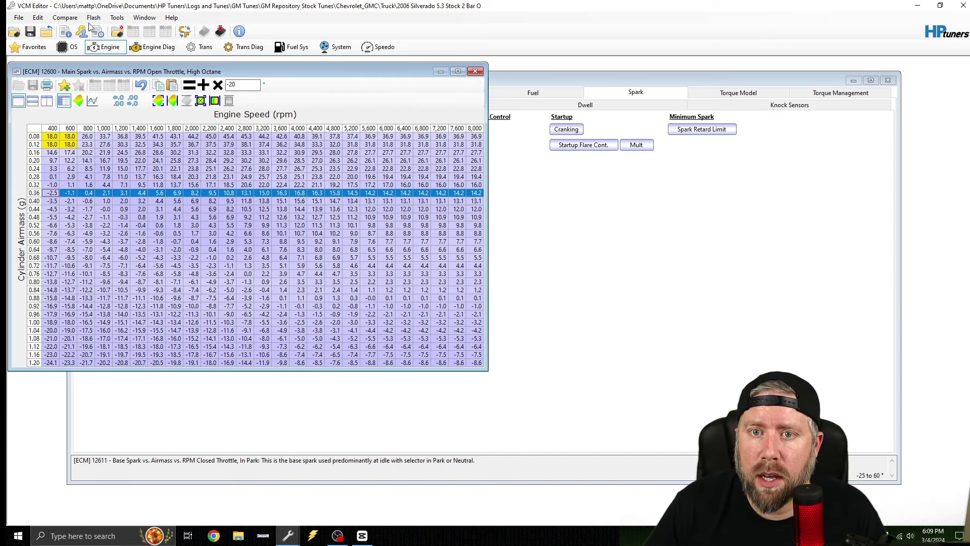
Find the 2006 Silverado 5.3 Stock tune and open it as the compare file.
left_click(65, 19)
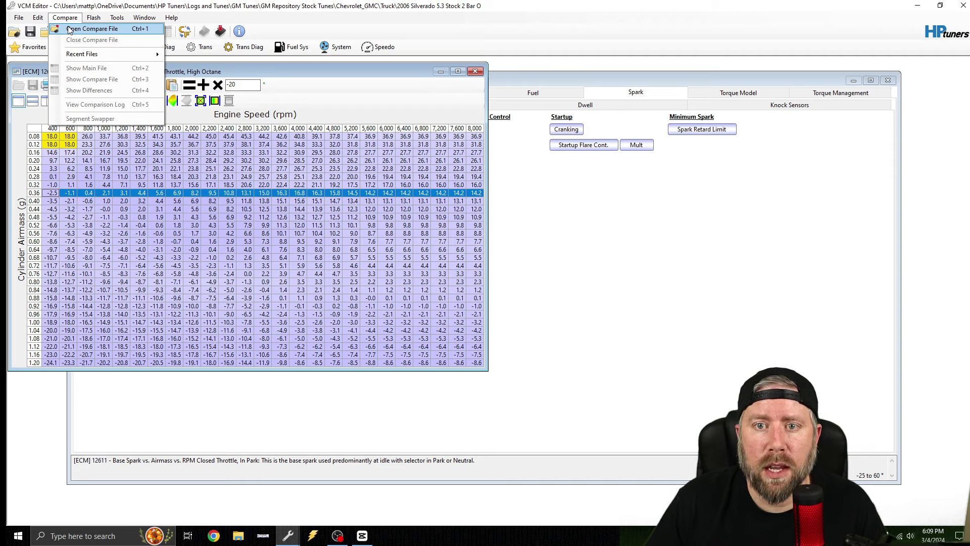
left_click(70, 29)
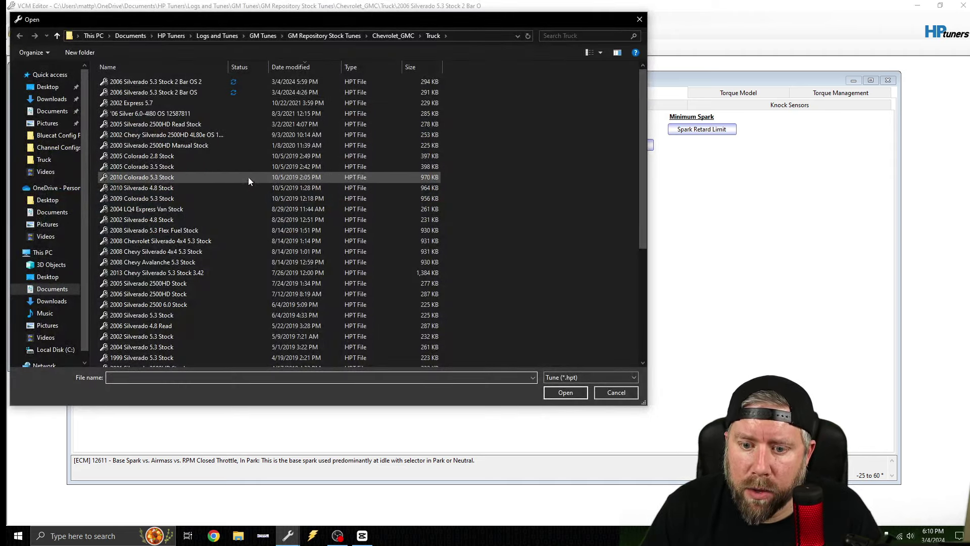
key("ctrl+e")
type("2006 silverado 5.3")
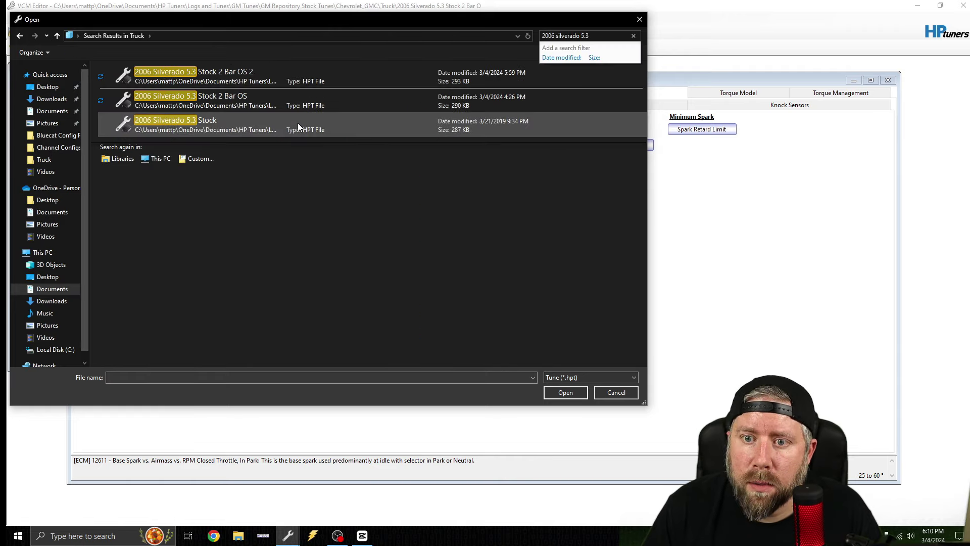
double_click(278, 126)
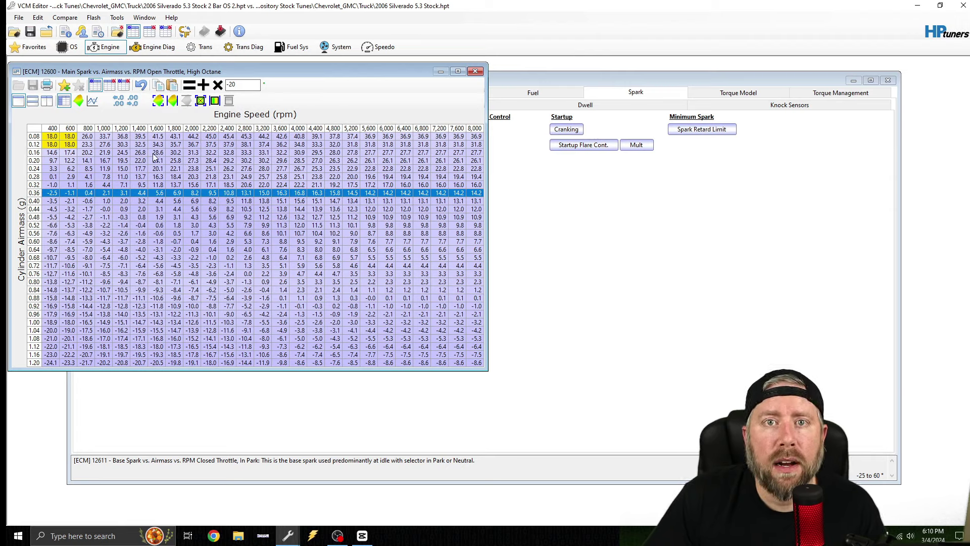
Show the high-octane spark table's differences from the compare file, copy all of them, and close the table.
left_click(126, 86)
key("ctrl+a")
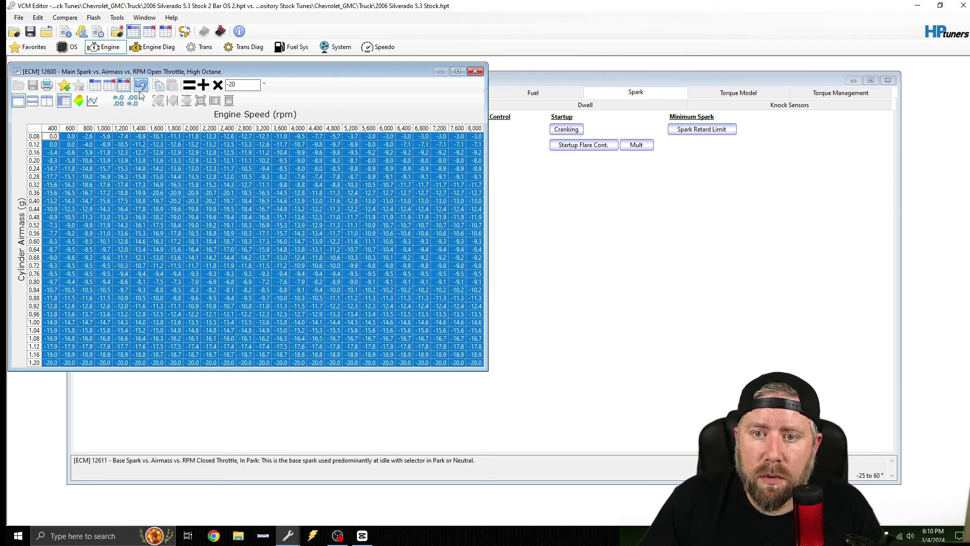
left_click(157, 87)
left_click(475, 72)
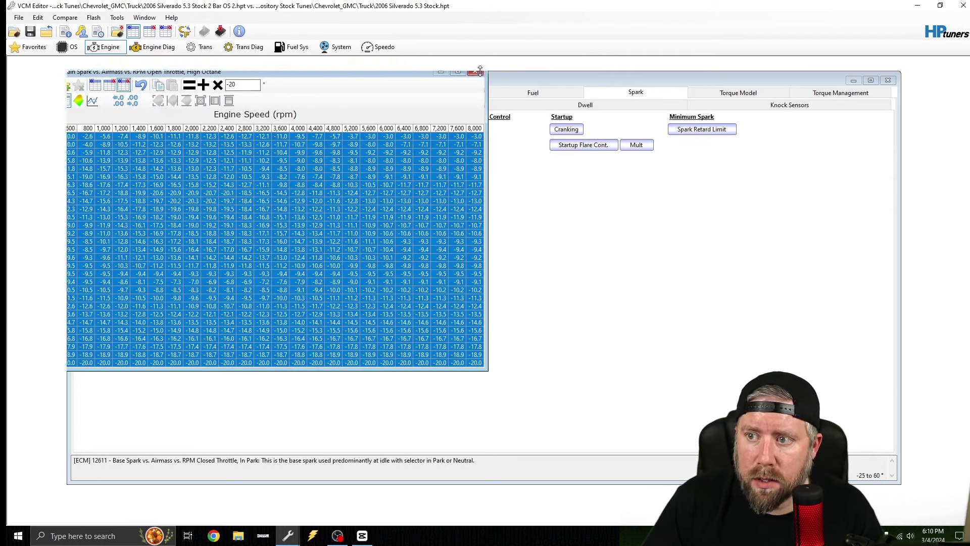
Add the copied differences to the entire low-octane spark table with Paste Special Add, then close it.
left_click(156, 241)
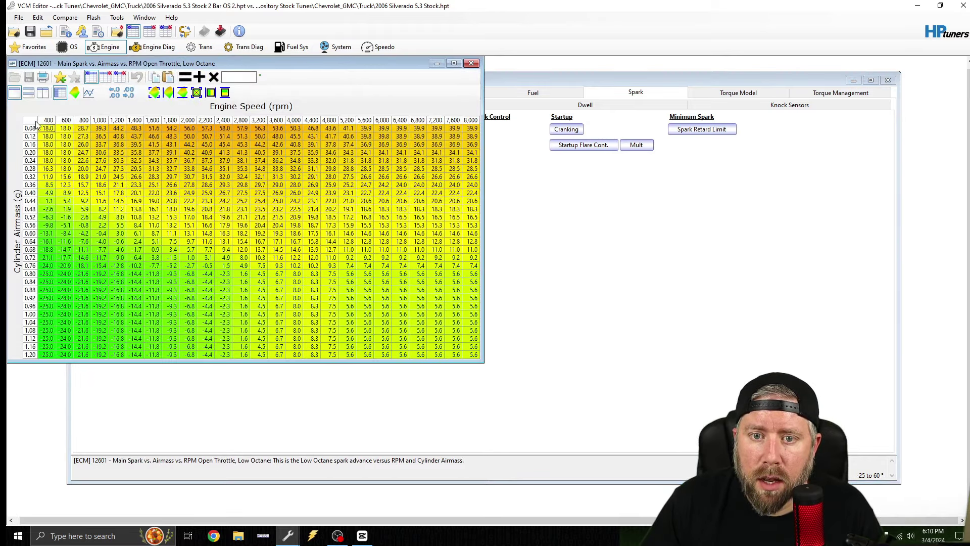
left_click(31, 120)
right_click(79, 145)
mouse_move(138, 183)
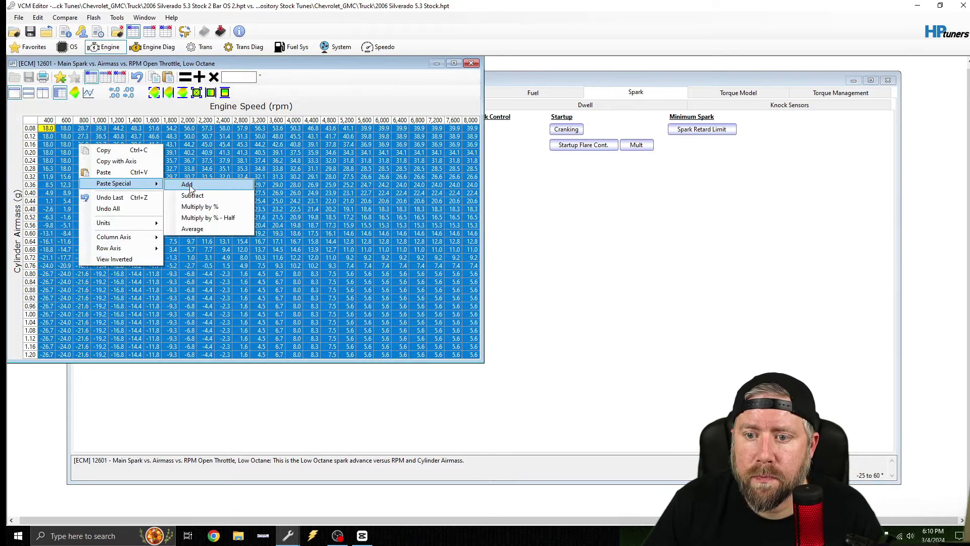
left_click(192, 186)
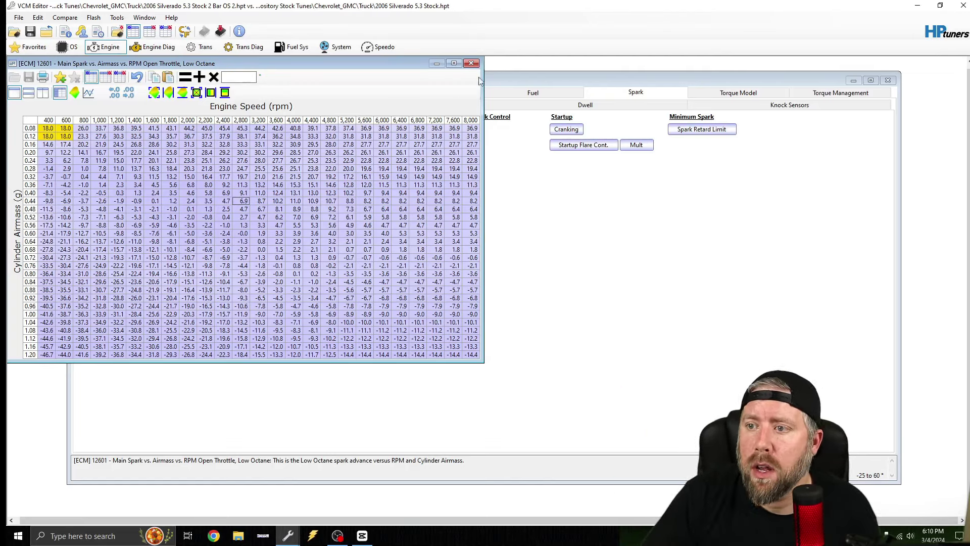
left_click(471, 64)
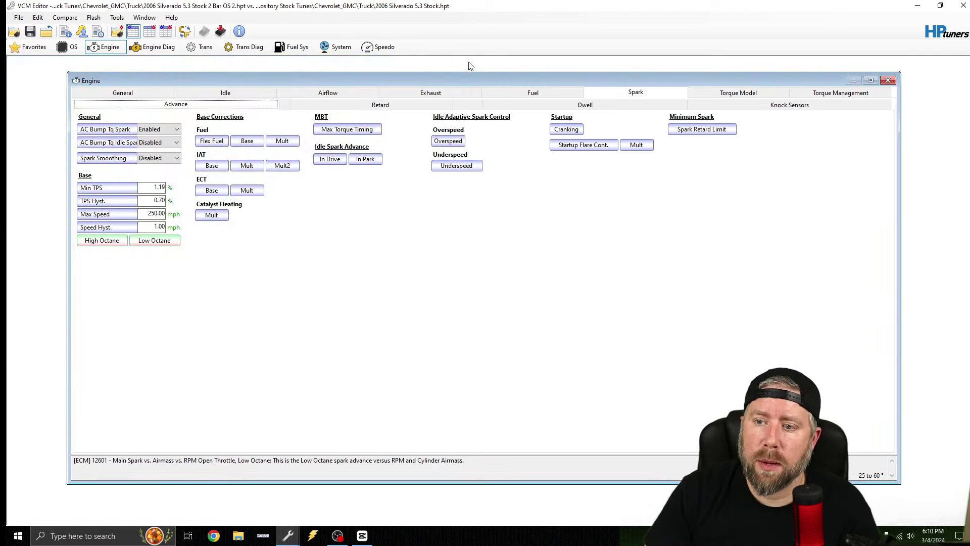
In the In Drive idle spark advance table, copy the 0.16 g row into the 0.08 g row and the 0.24 g row into the 0.12 g row.
left_click(335, 159)
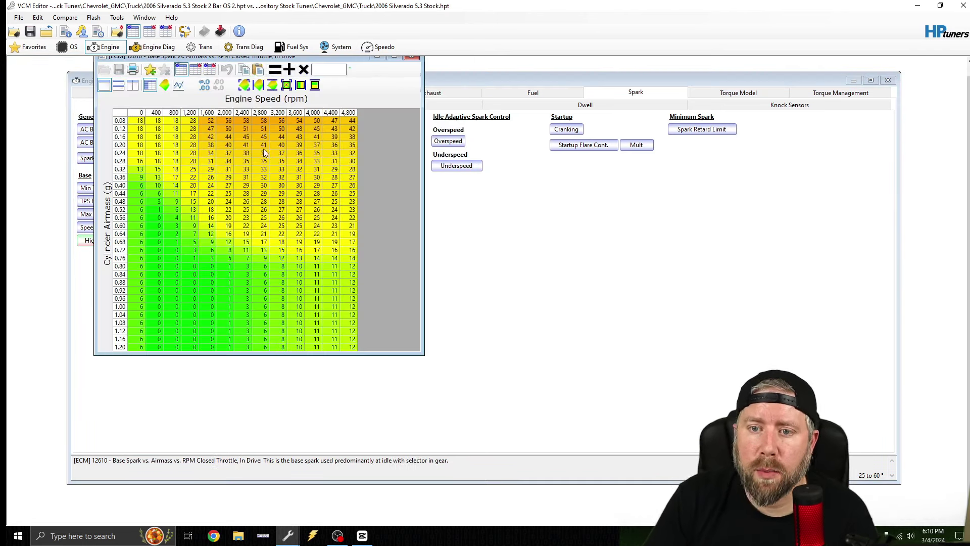
left_click(122, 137)
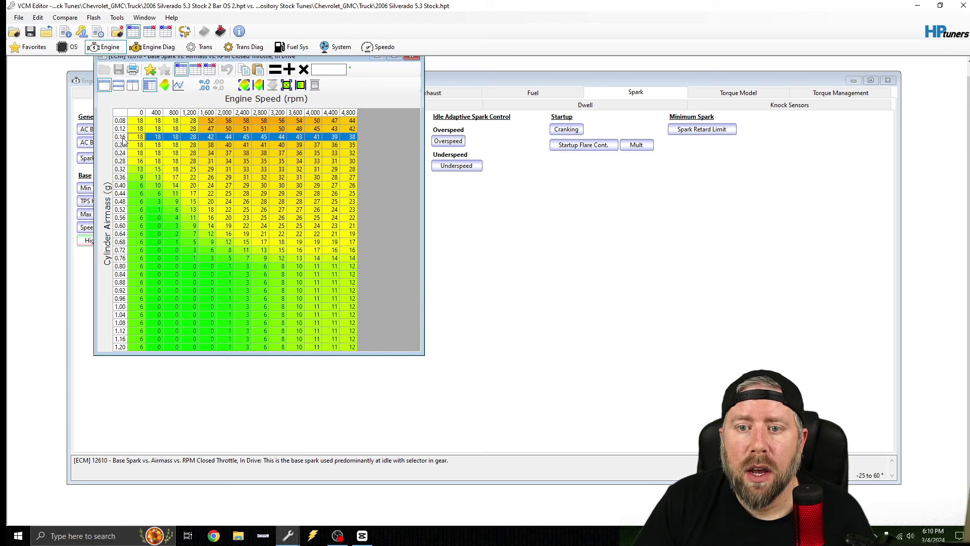
left_click(121, 121)
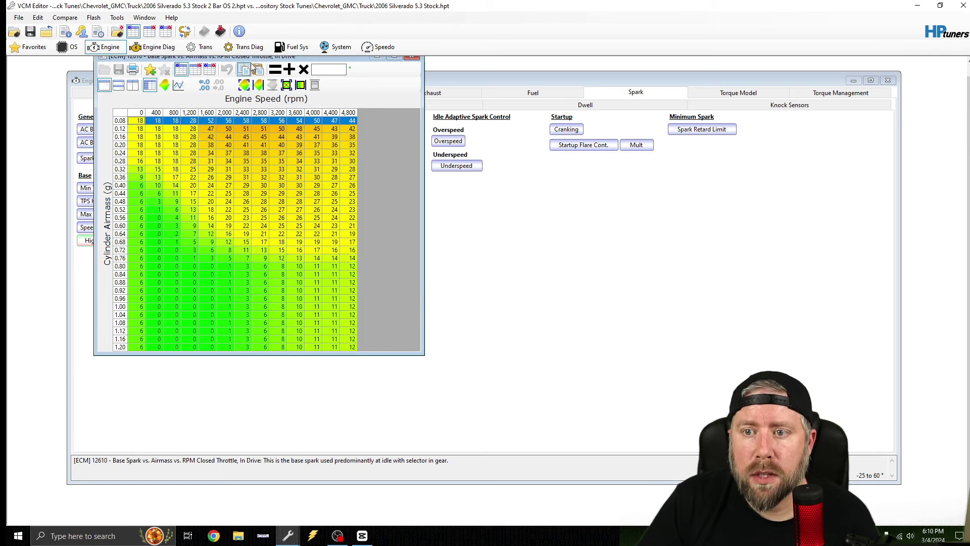
key("ctrl+v")
left_click(122, 153)
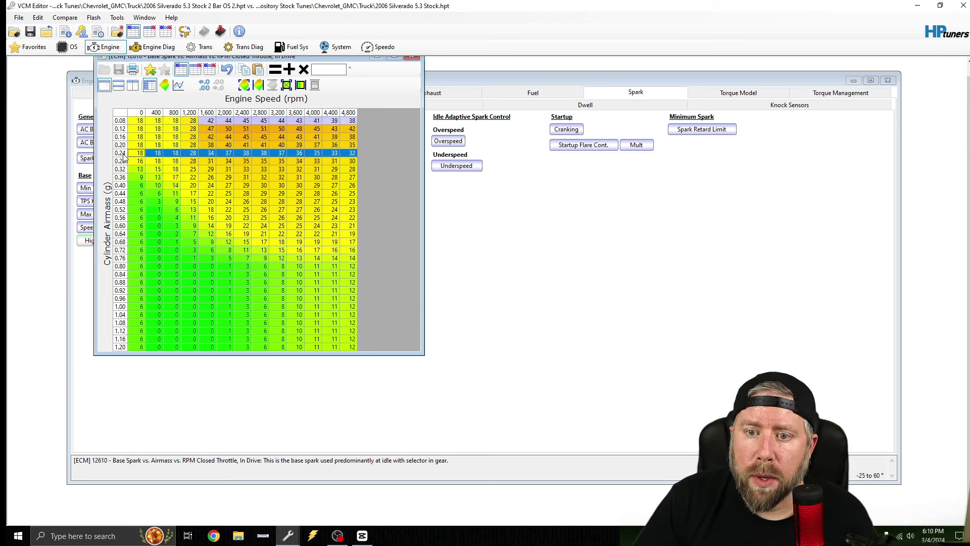
left_click(121, 128)
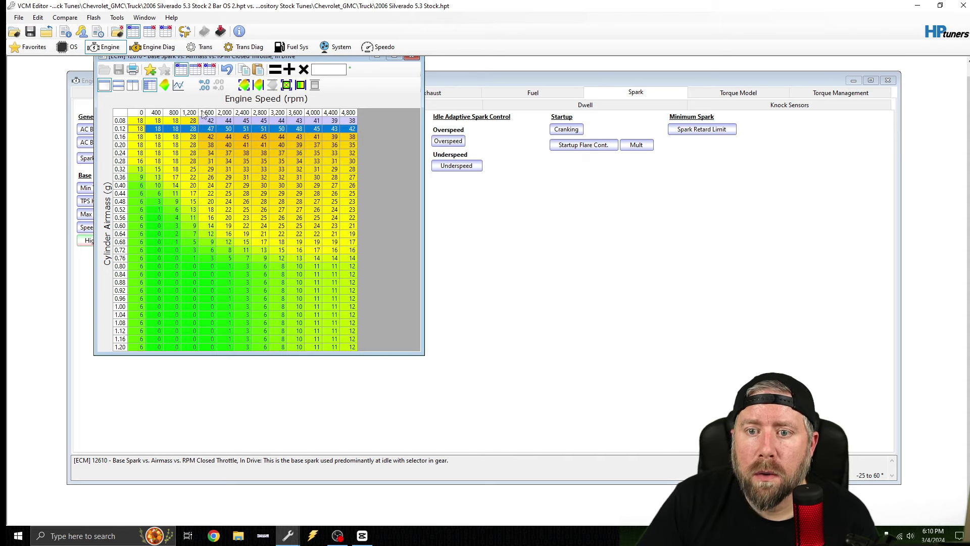
left_click(257, 69)
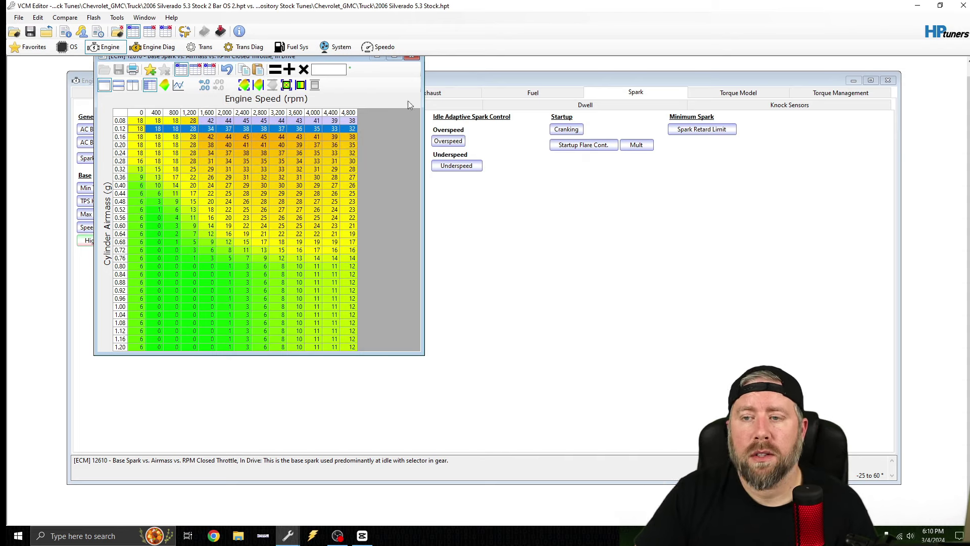
left_click(413, 56)
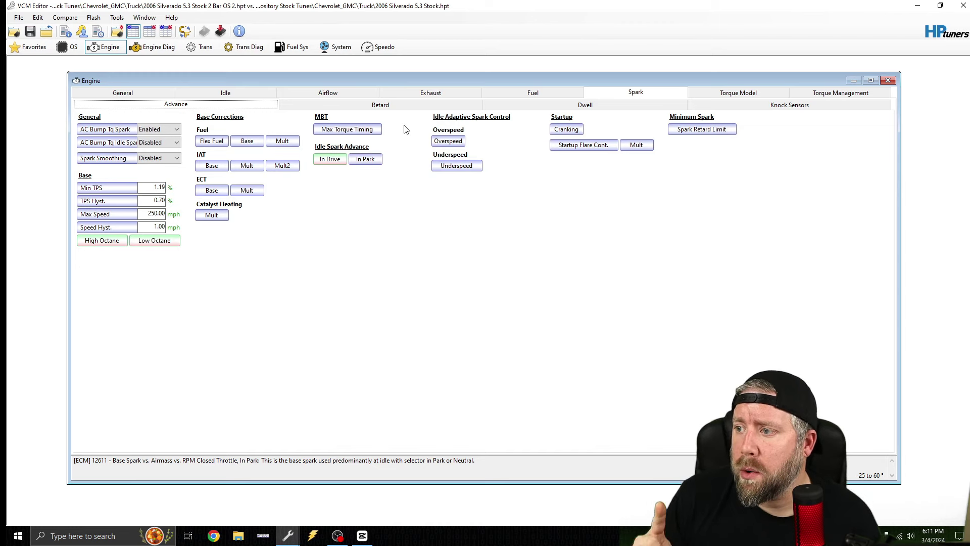
Multiply the entire base Friction Torque table in the torque model's loss settings by 0.5.
left_click(737, 93)
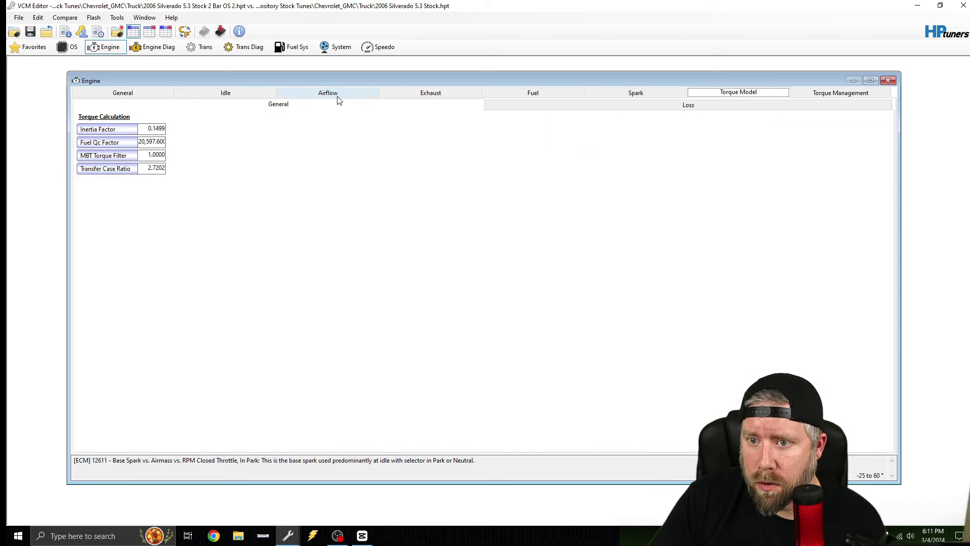
left_click(617, 106)
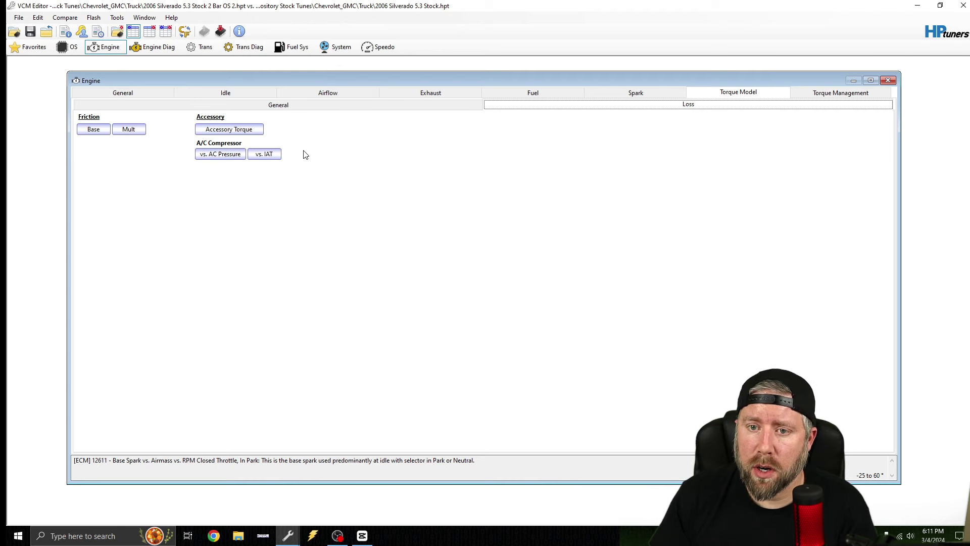
left_click(94, 130)
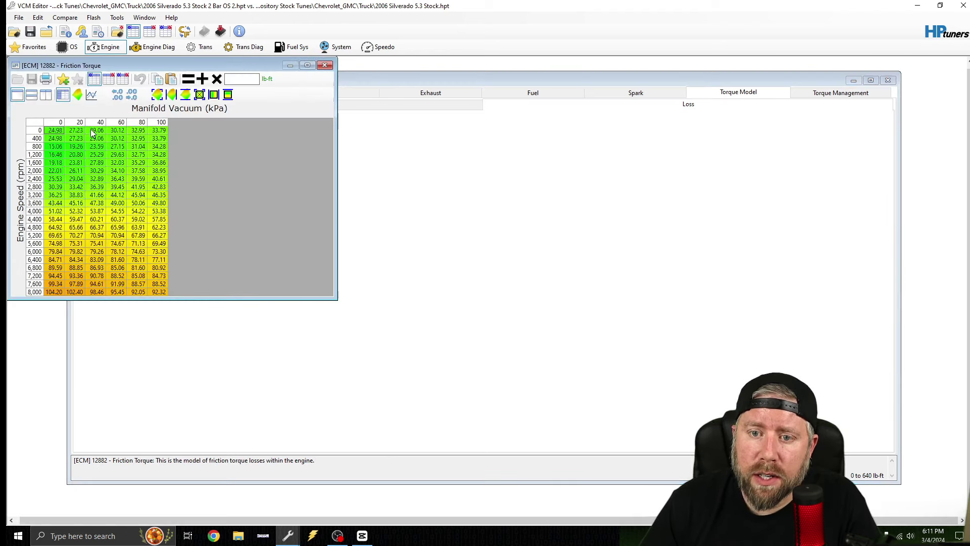
left_click(44, 125)
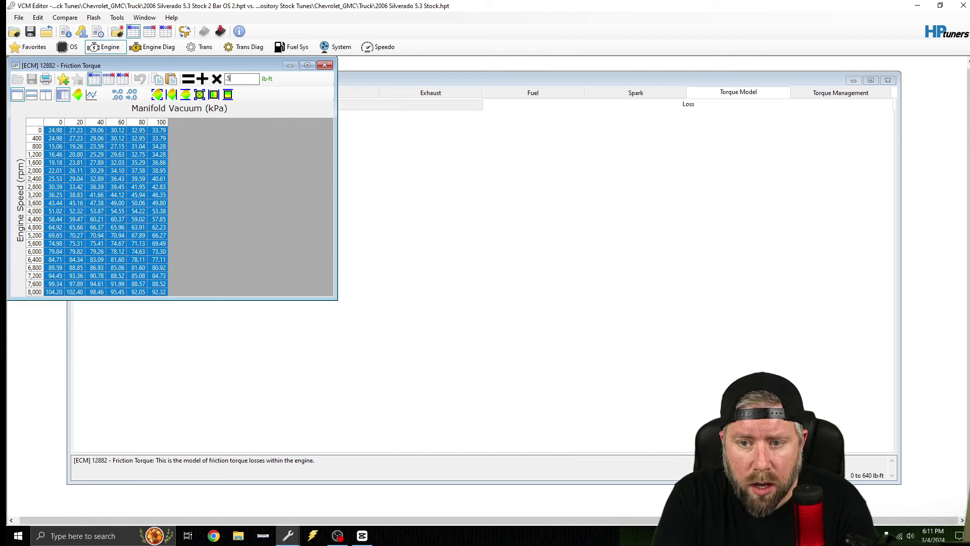
left_click(218, 79)
left_click(324, 66)
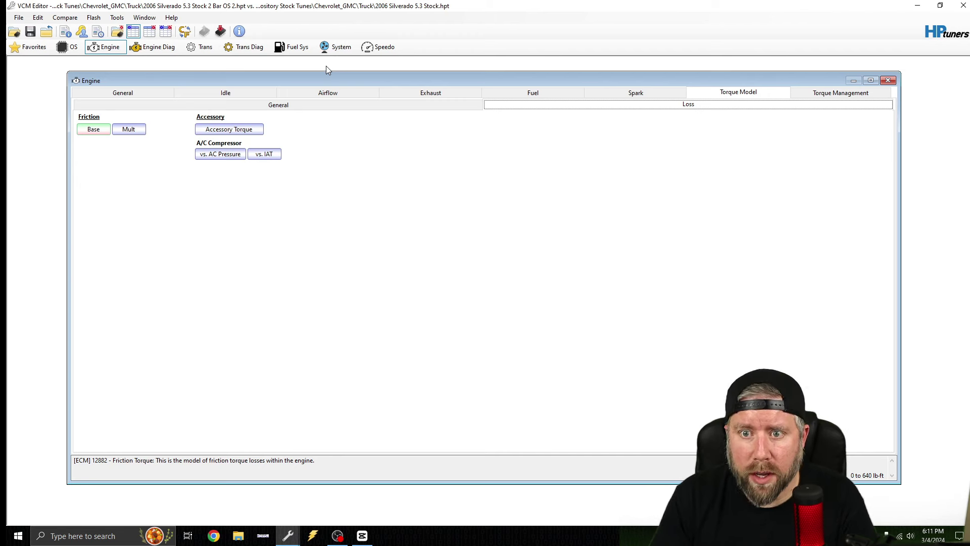
Multiply all values in the Accessory Drive Torque and AC Compressor Torque vs. IAT tables by 0.5.
left_click(249, 133)
left_click(242, 80)
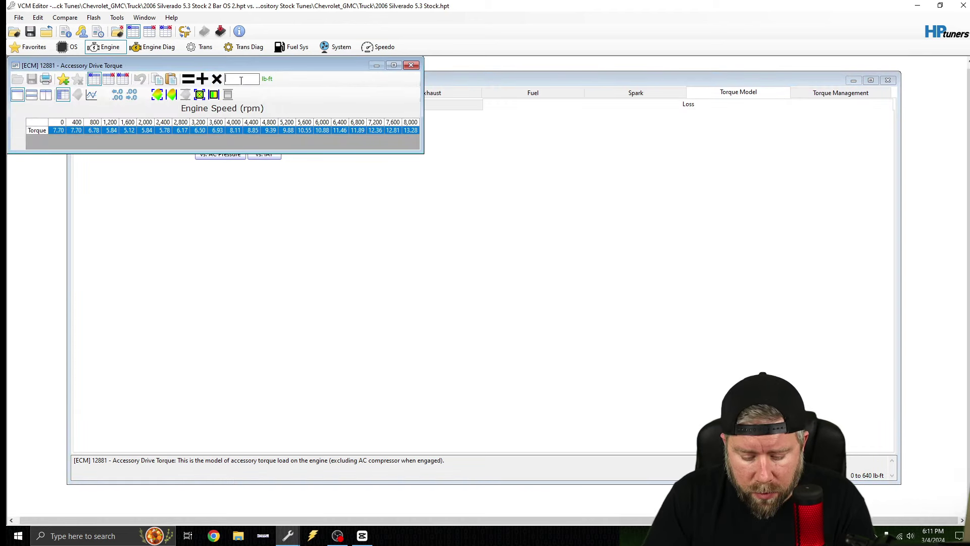
key("Escape")
left_click(266, 154)
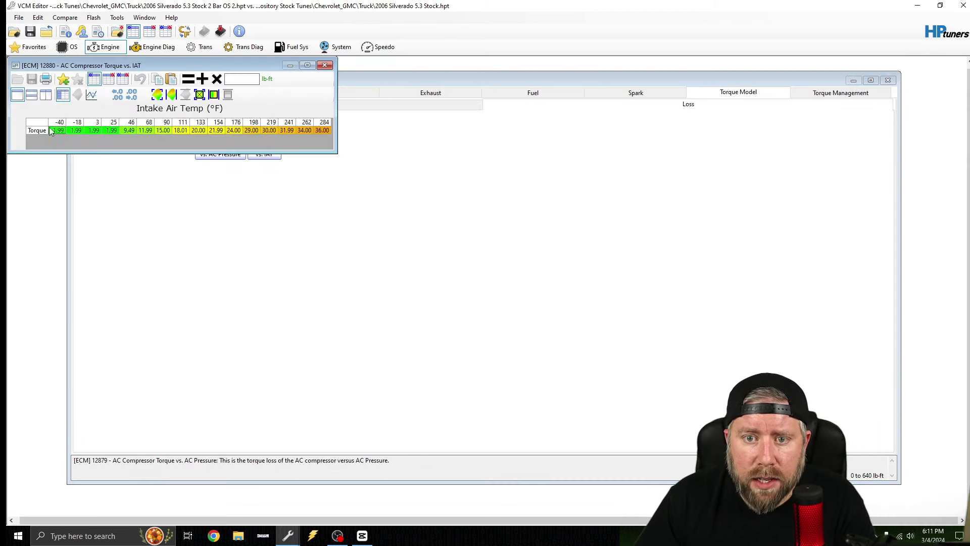
left_click(254, 79)
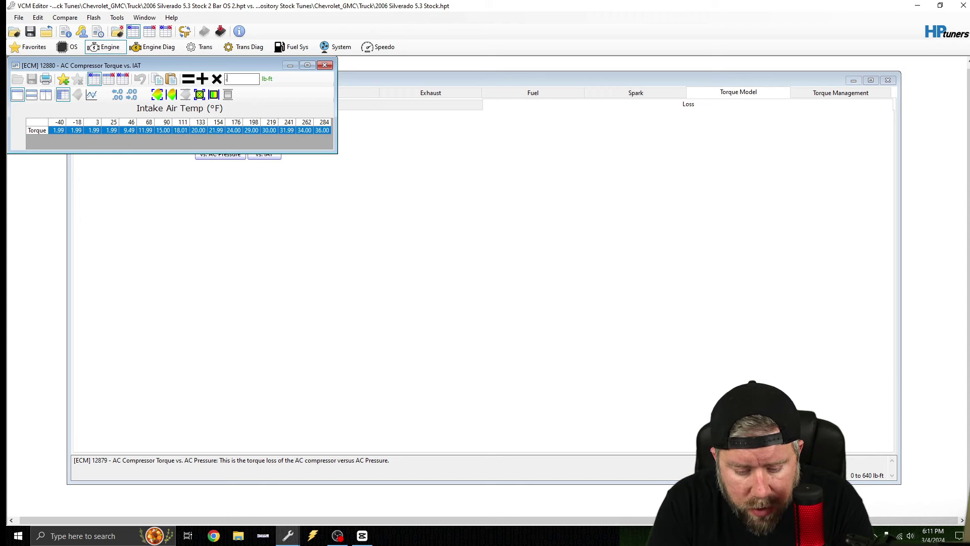
type(".5")
left_click(218, 79)
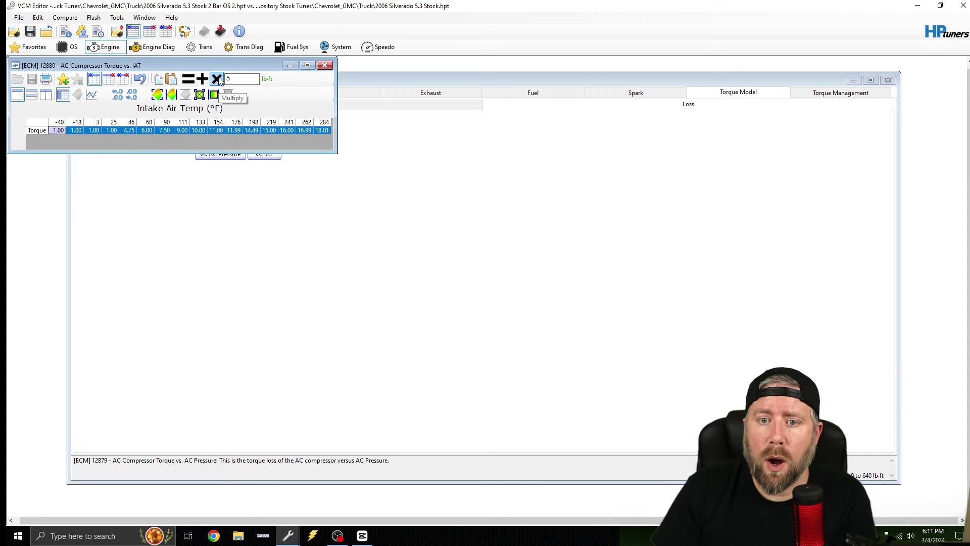
left_click(325, 65)
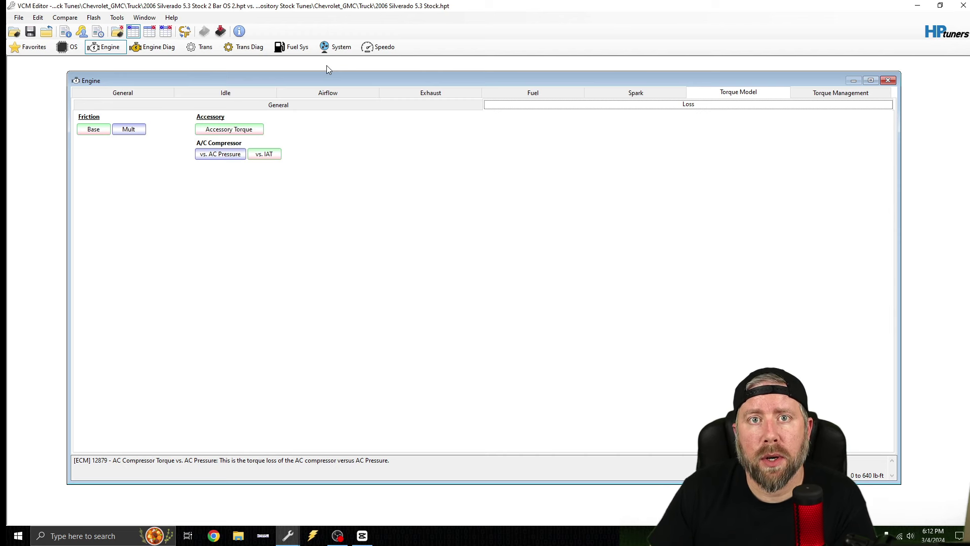
Review the AC Compressor Torque vs. AC Pressure table and recheck the AC Compressor Torque vs. IAT table.
left_click(234, 156)
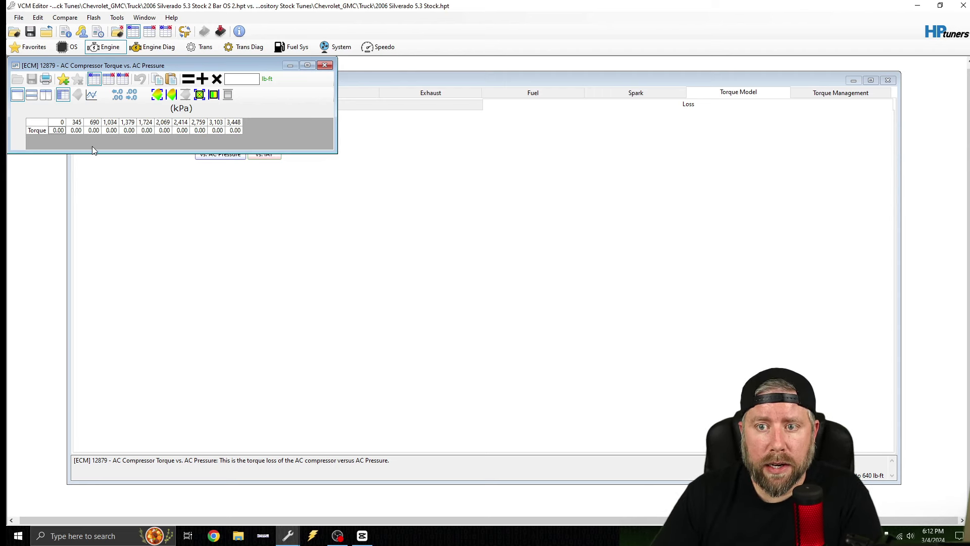
left_click(325, 65)
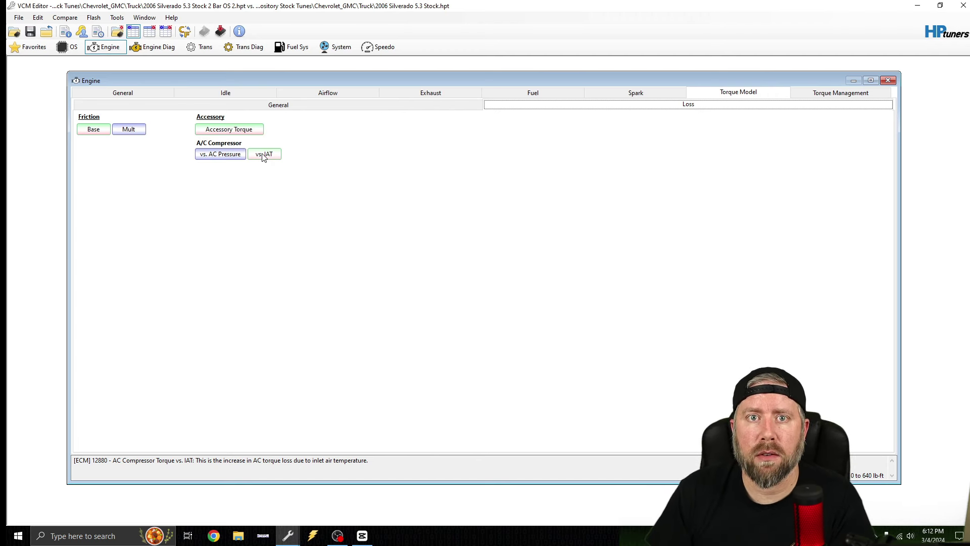
left_click(263, 154)
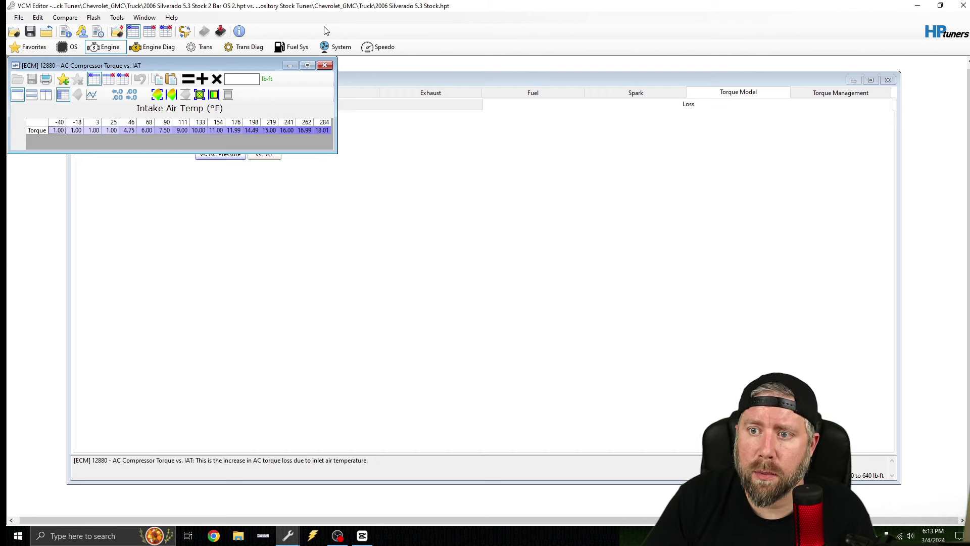
Disable the complex model for cylinder charge temperature in the engine's general airflow settings.
left_click(324, 65)
left_click(343, 93)
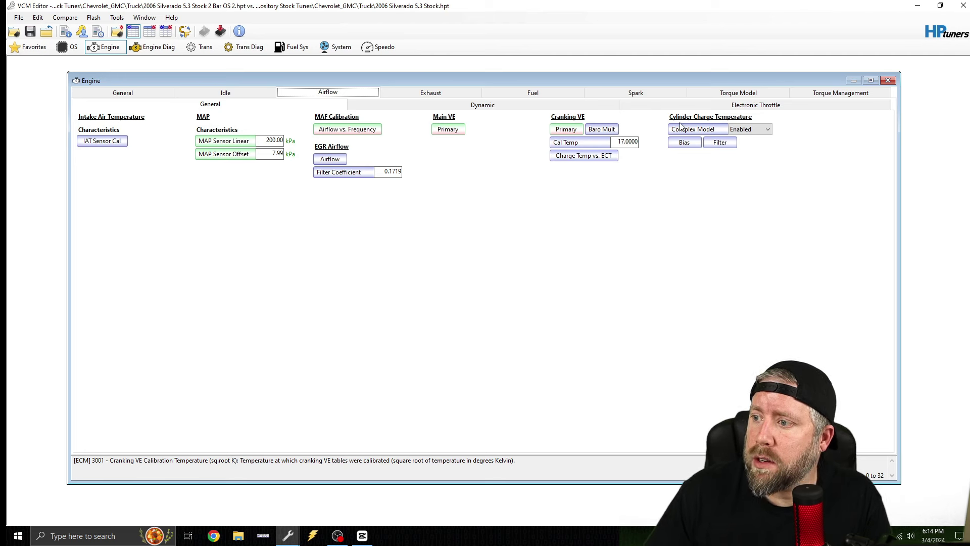
left_click(747, 129)
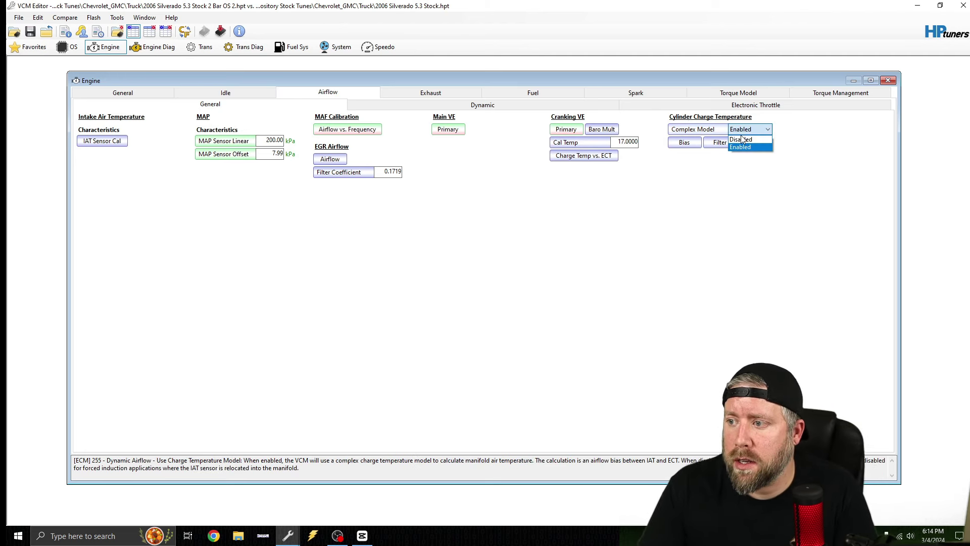
left_click(742, 140)
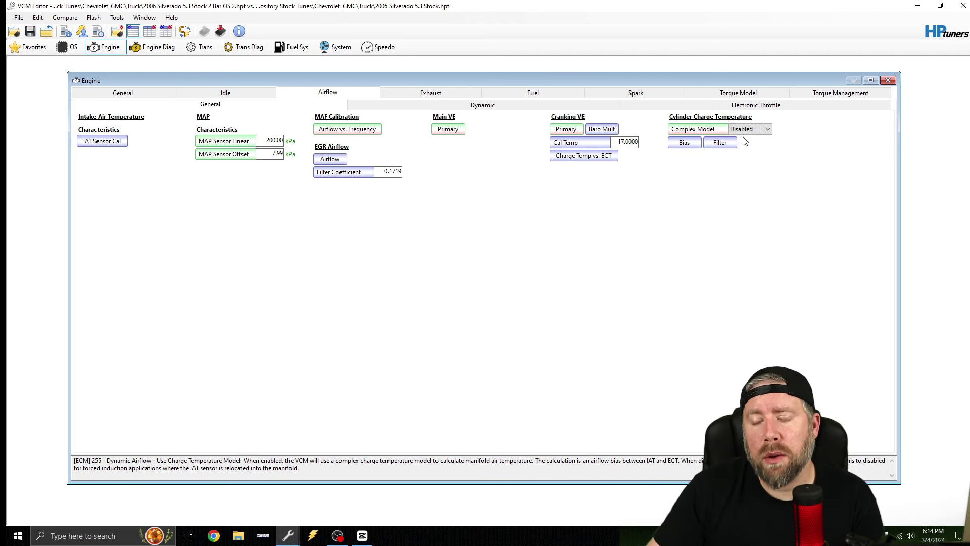
Set every bias factor in the Cylinder Charge Temperature Bias vs. Airflow table to 0.
left_click(693, 143)
left_click(49, 127)
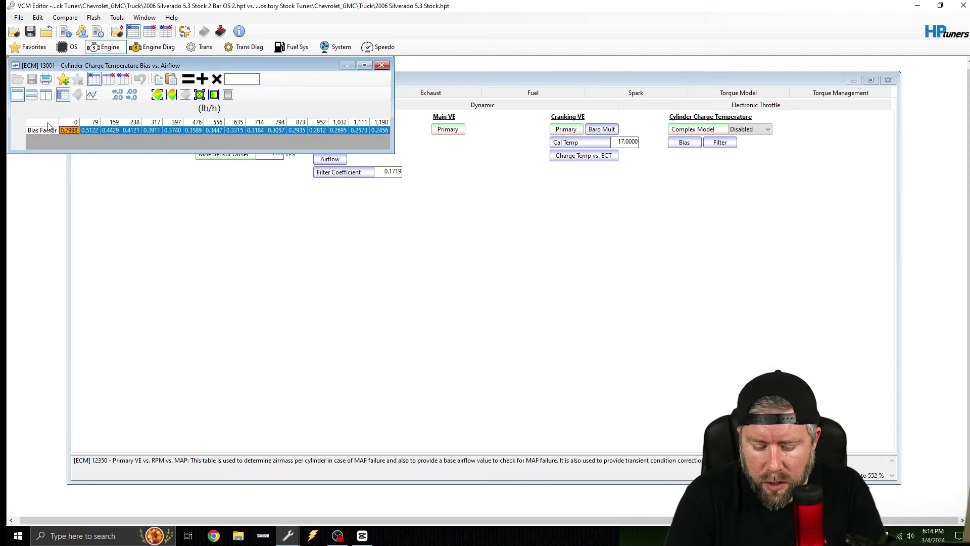
type("0")
key("Return")
Set all Cylinder Charge Temperature Filter Coefficient vs. Airflow values to 1, overriding the predefined limits.
left_click(710, 143)
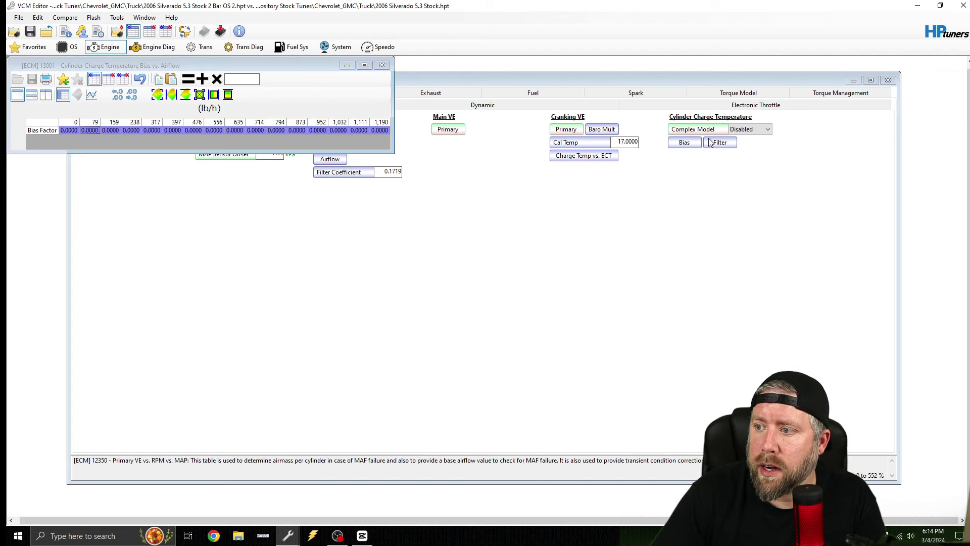
left_click(726, 145)
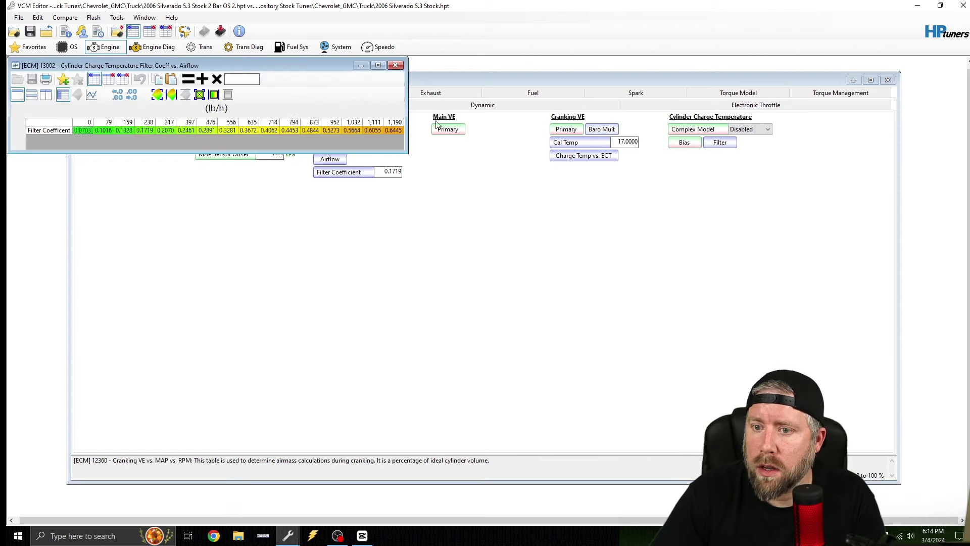
left_click(68, 126)
type("1")
key("Return")
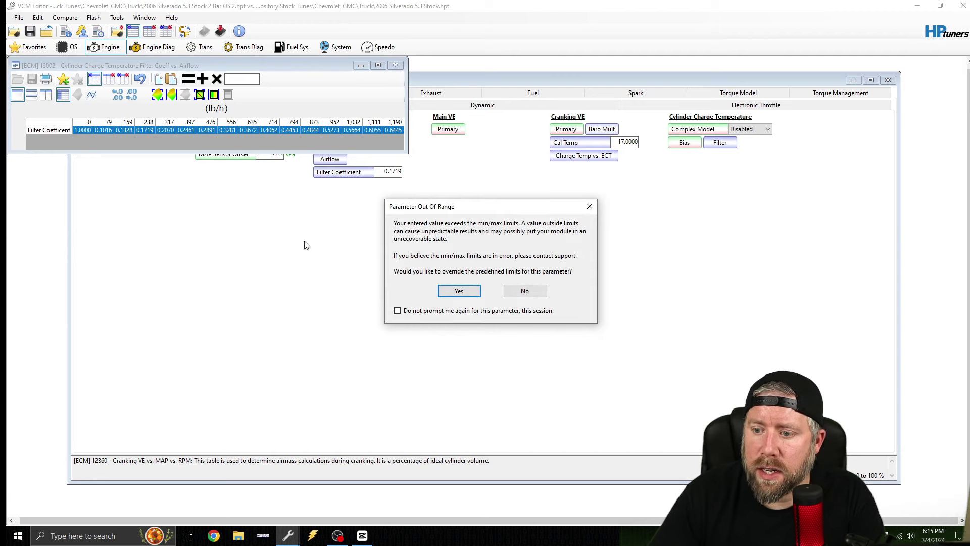
left_click(454, 293)
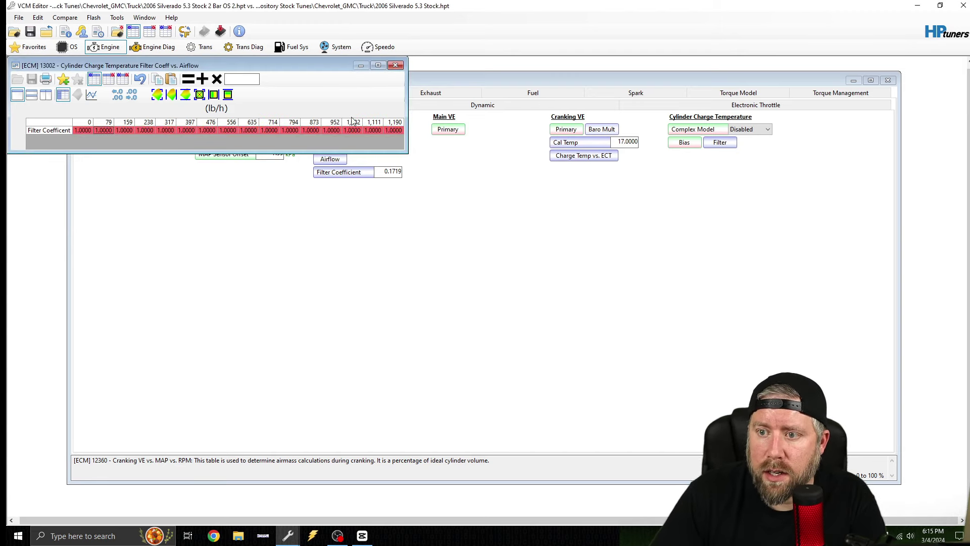
left_click(395, 65)
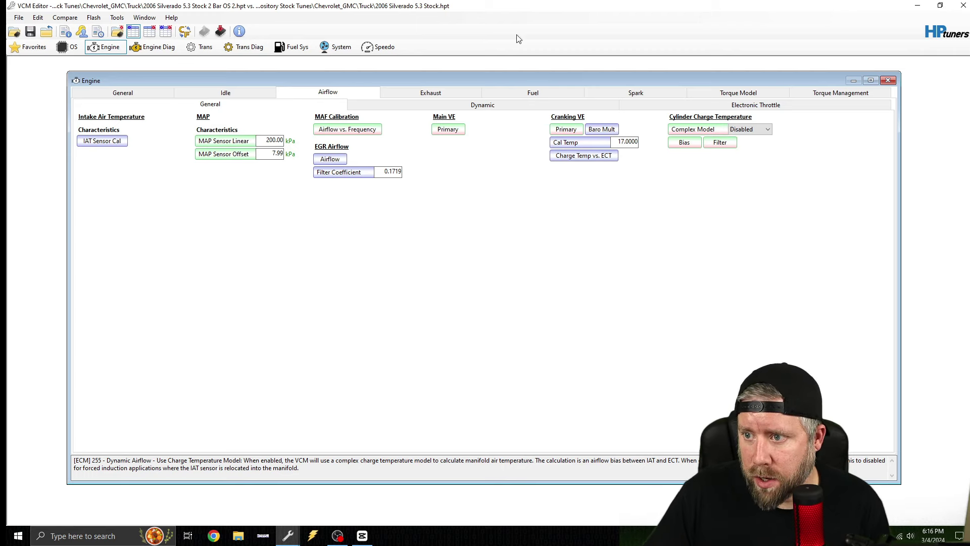
Review the engine's dynamic airflow, electronic throttle and exhaust settings.
left_click(488, 105)
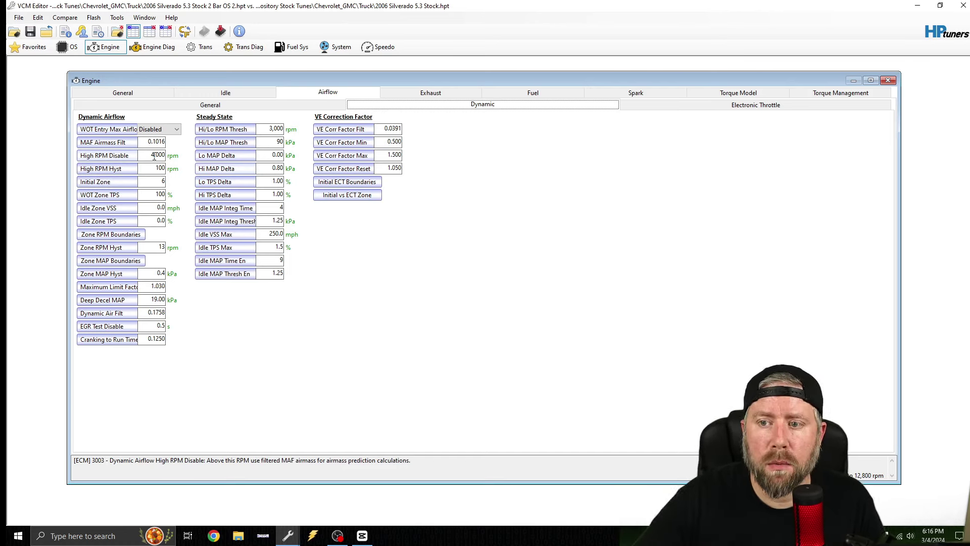
left_click(683, 104)
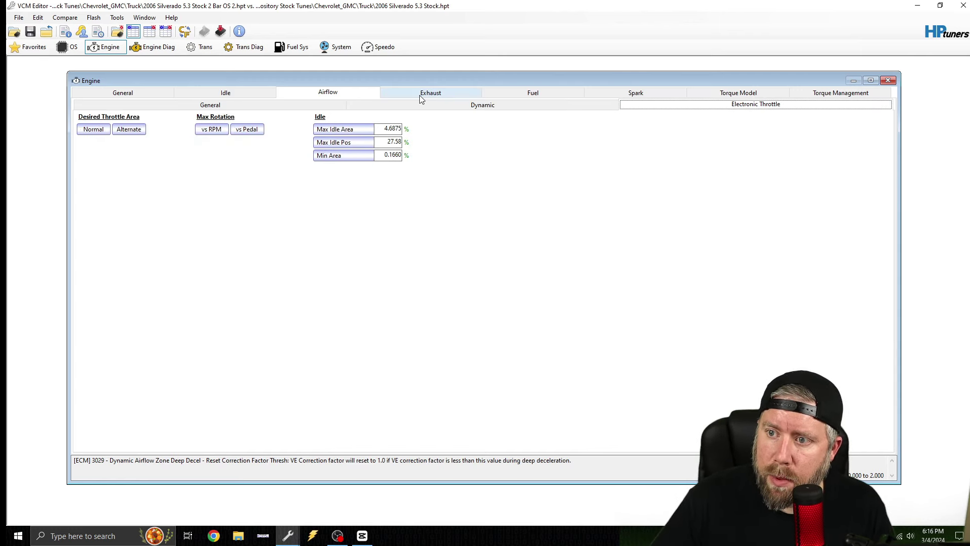
left_click(422, 96)
Set the entire Stoich AFR table in the general fuel settings to 14.12.
left_click(521, 94)
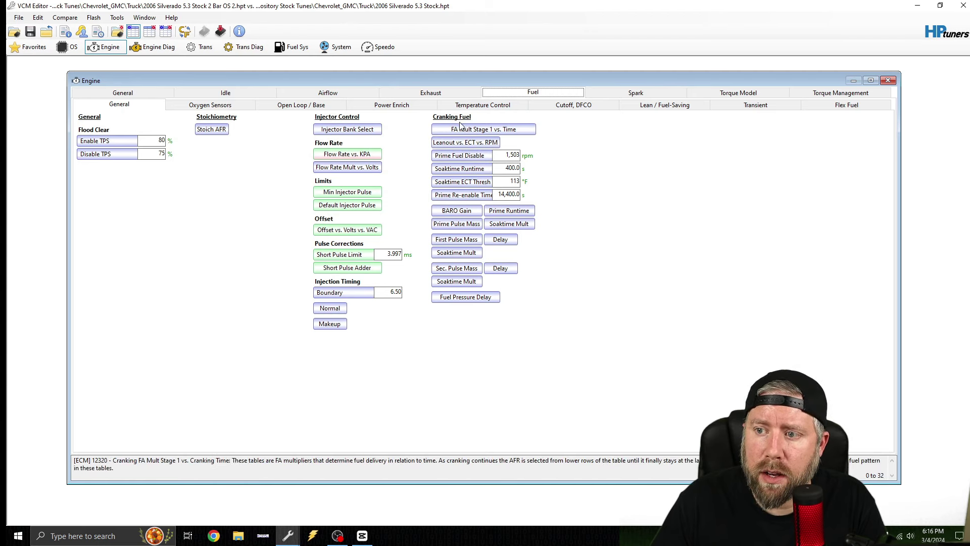
left_click(219, 129)
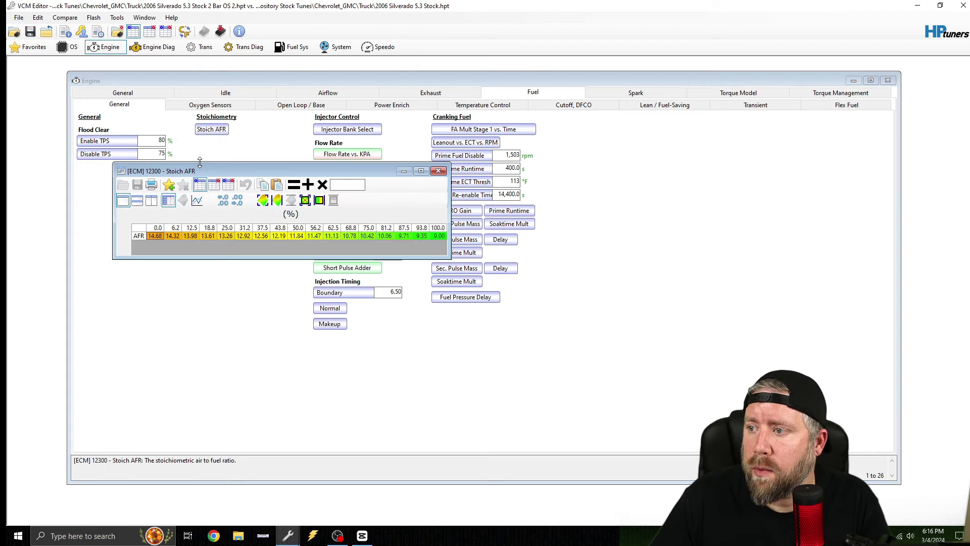
left_click(139, 236)
type("1.00")
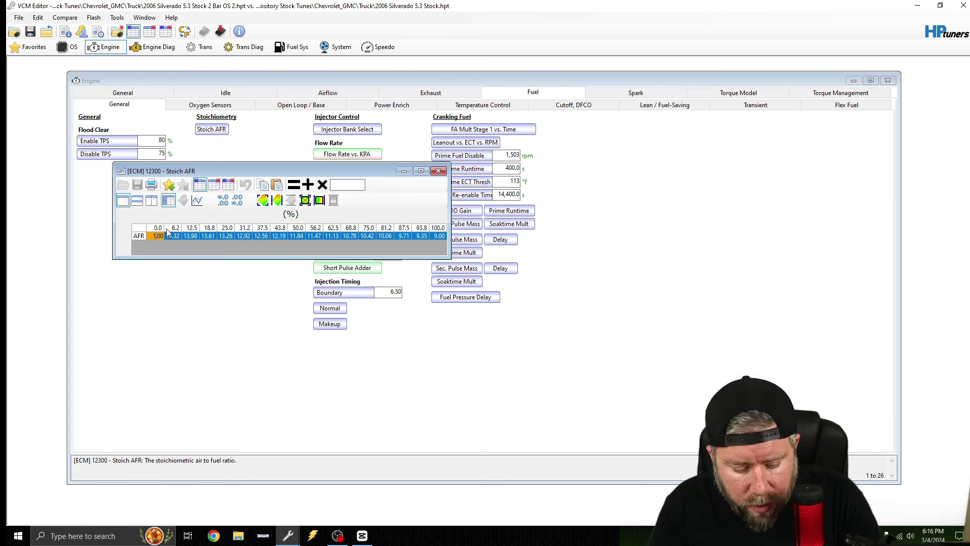
type("2")
key("Return")
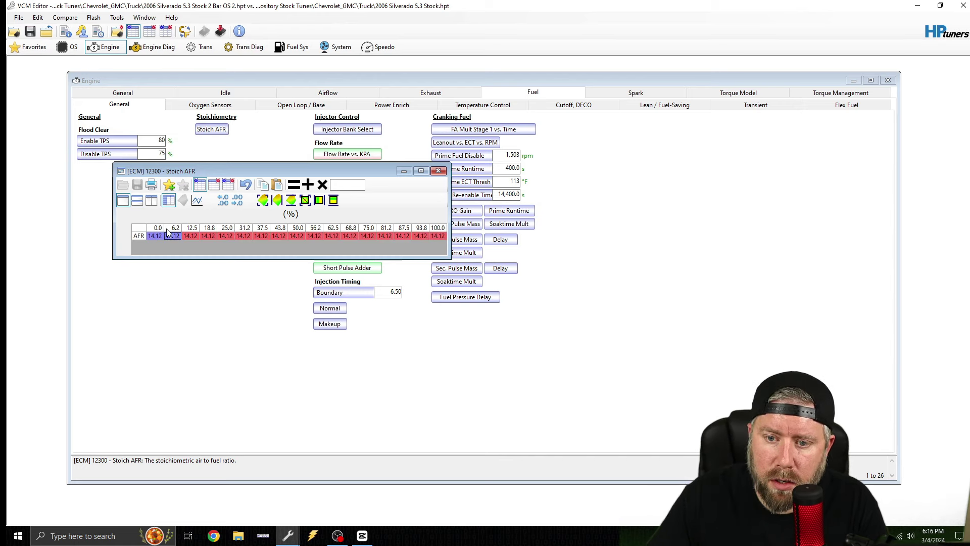
left_click(438, 171)
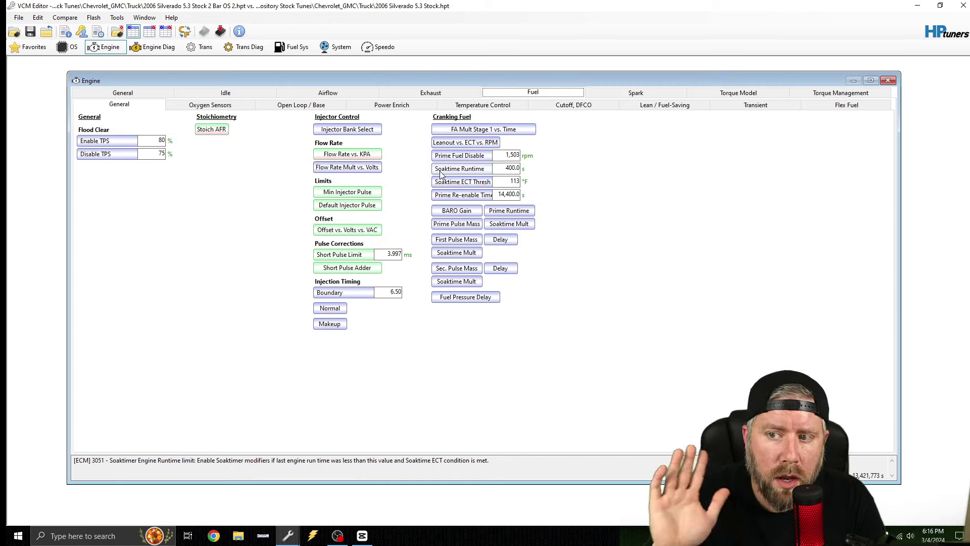
Review the oxygen sensor, open loop and power enrichment fuel settings.
left_click(237, 105)
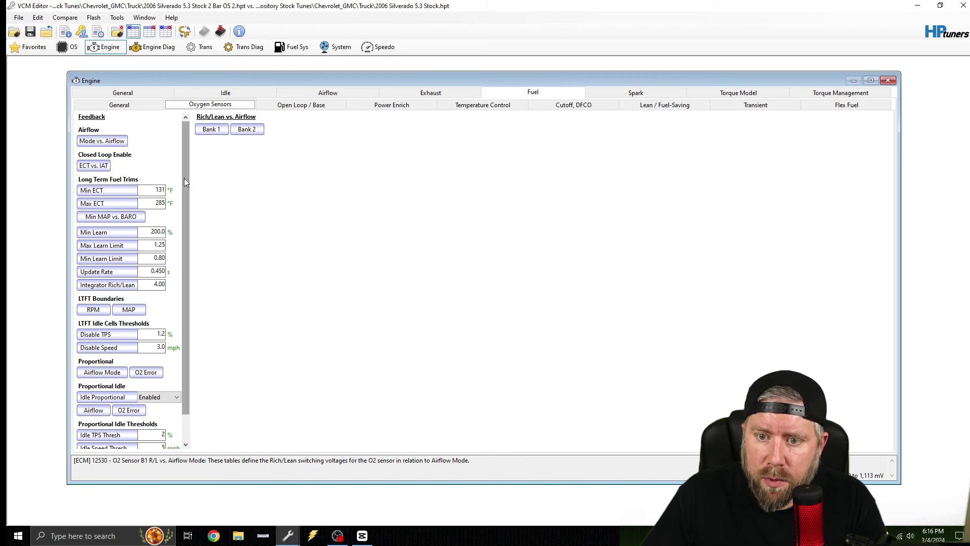
scroll(184, 178, "down", 1)
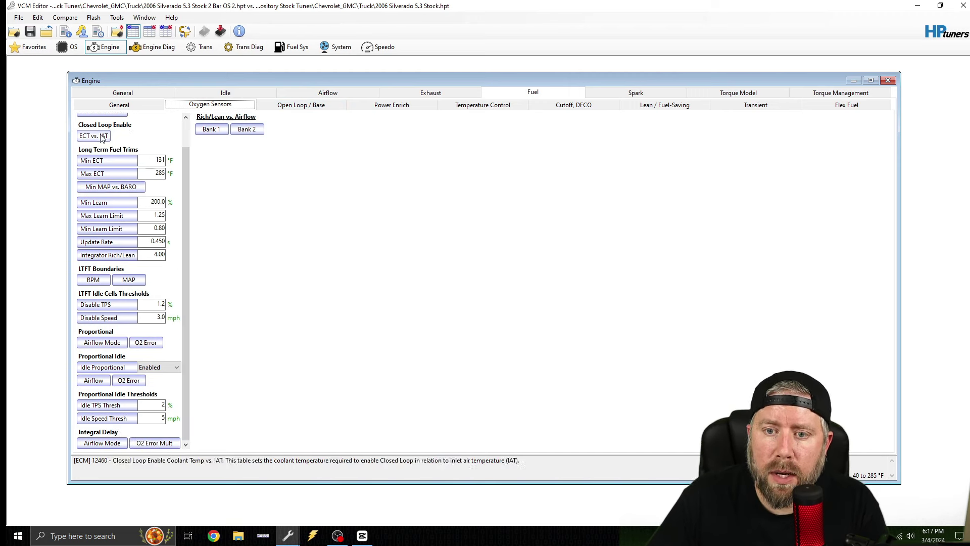
left_click(306, 106)
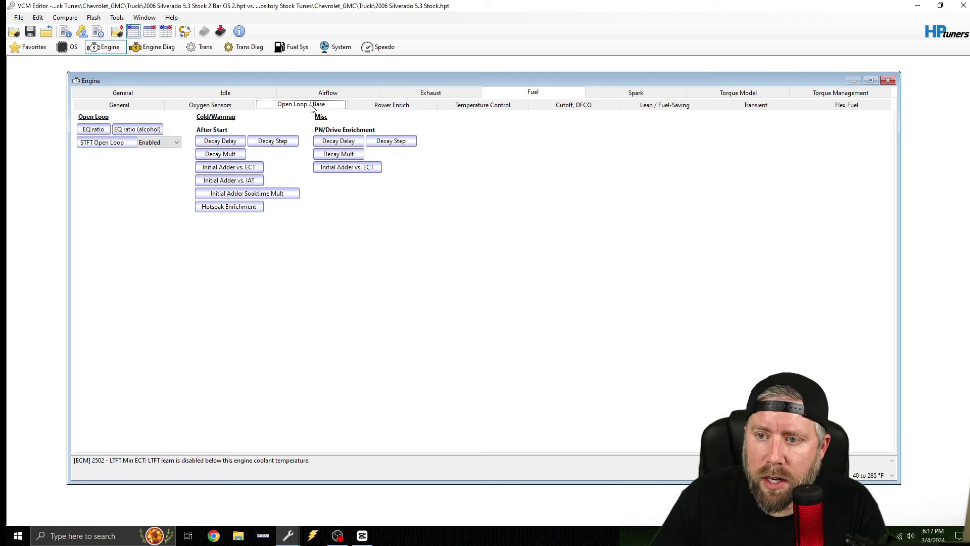
left_click(387, 108)
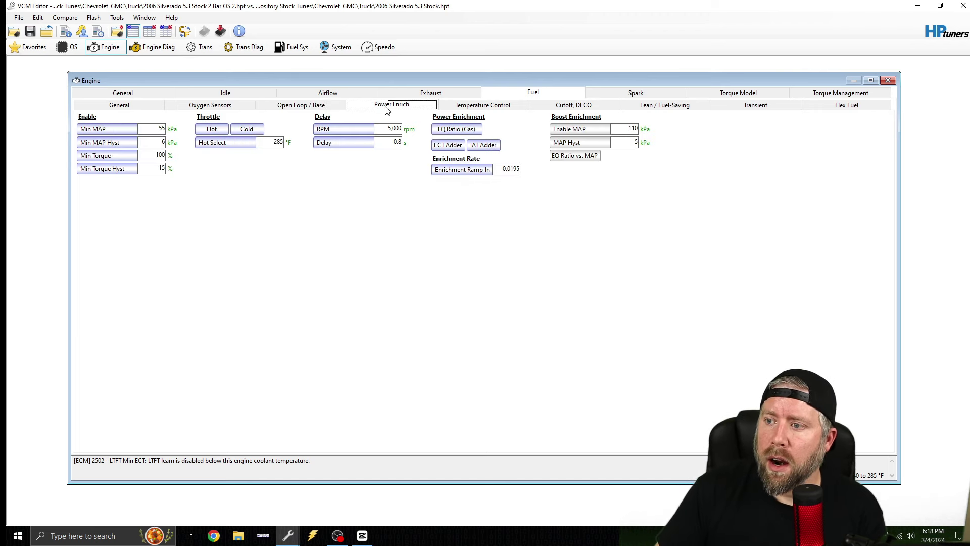
Close the stock comparison file and check the Boost Enrichment EQ Ratio vs. MAP table.
left_click(65, 17)
left_click(75, 39)
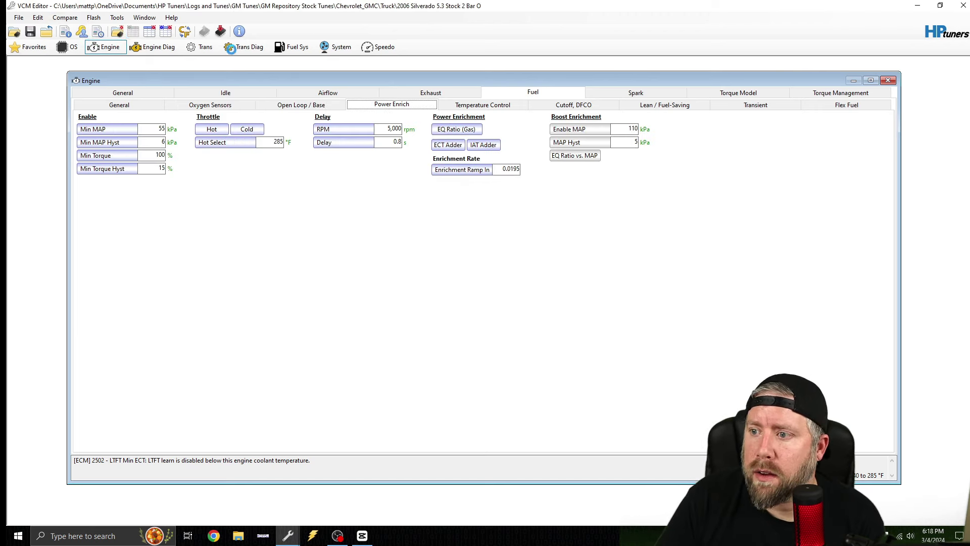
left_click(589, 158)
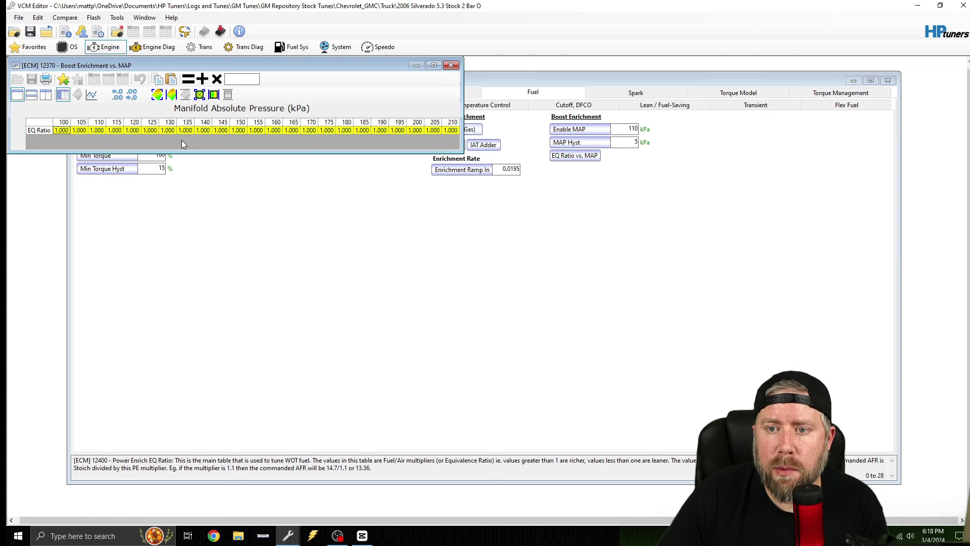
left_click(451, 65)
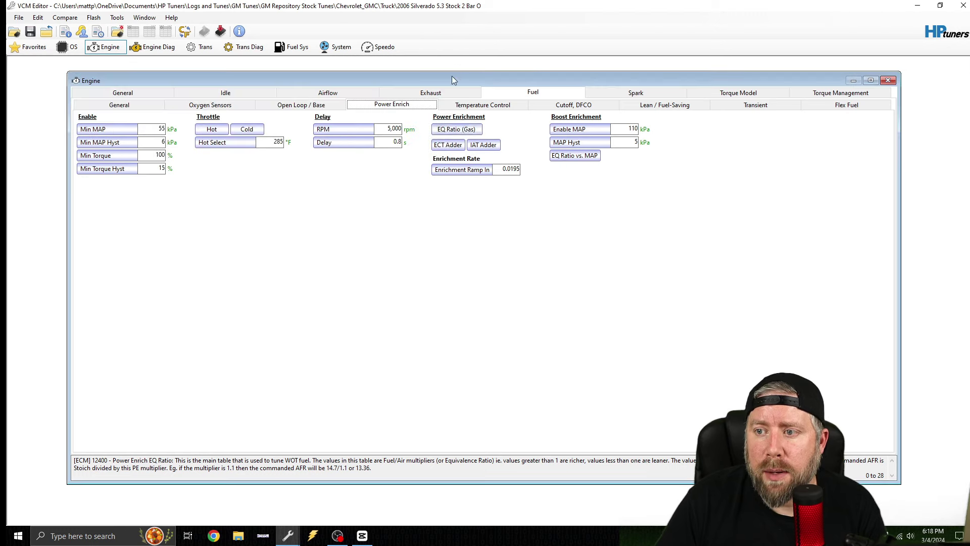
In the Power Enrich EQ Ratio table, set all values from 3,600 to 7,200 rpm to 1.195.
left_click(456, 129)
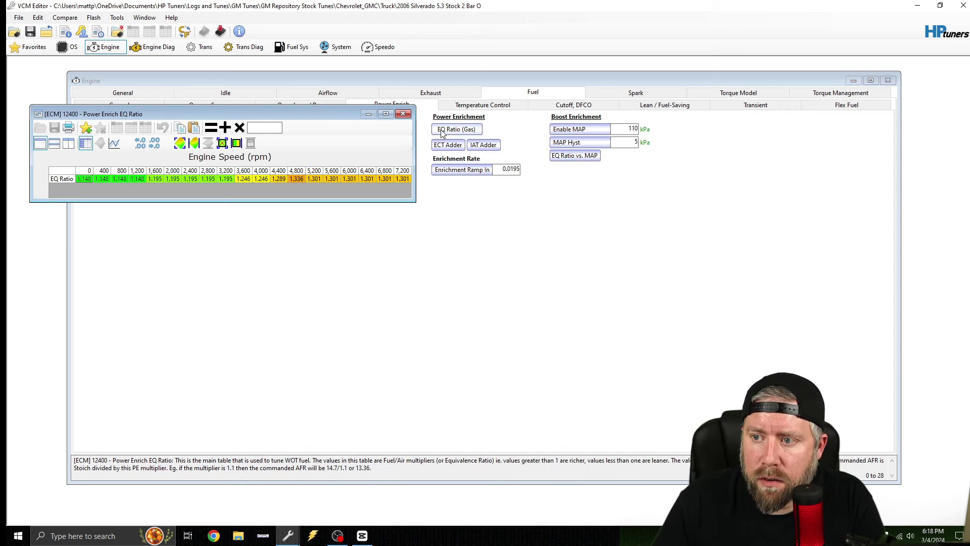
left_click_drag(245, 179, 397, 179)
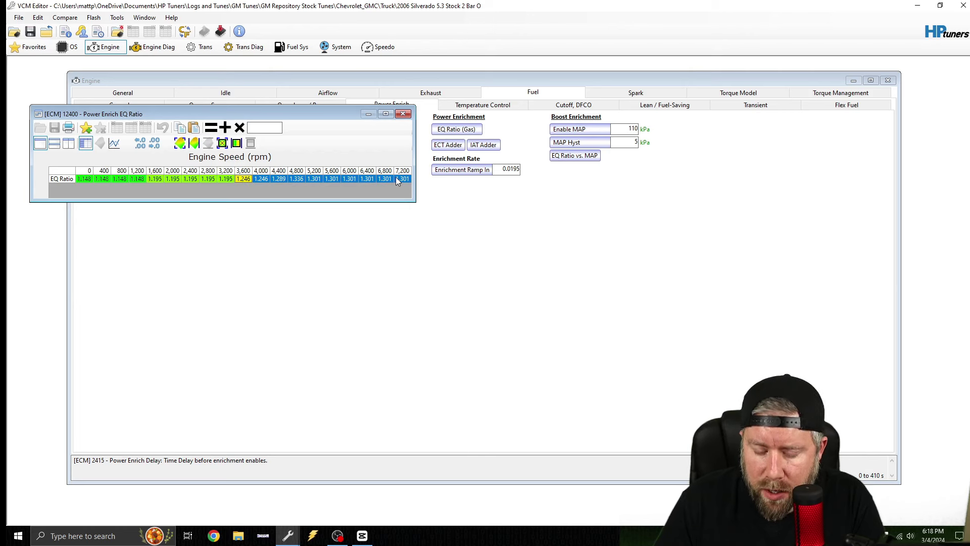
type("1.000")
key("BackSpace")
key("BackSpace")
key("BackSpace")
type("95")
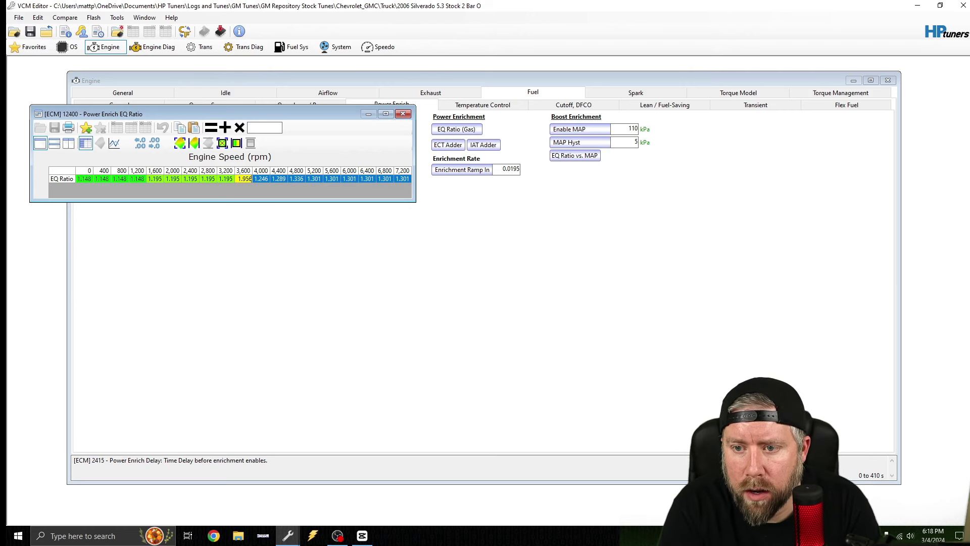
key("BackSpace")
key("BackSpace")
type("0")
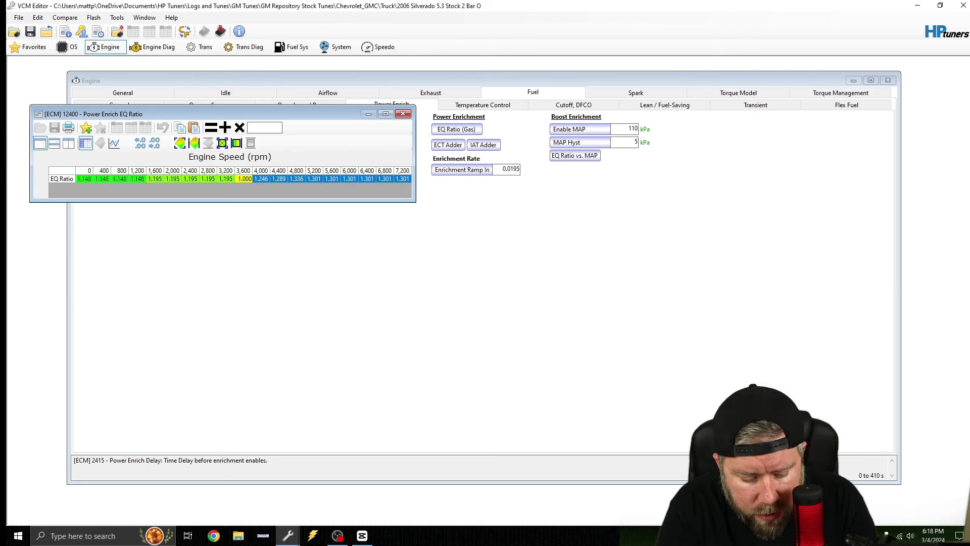
type(".0195")
key("Return")
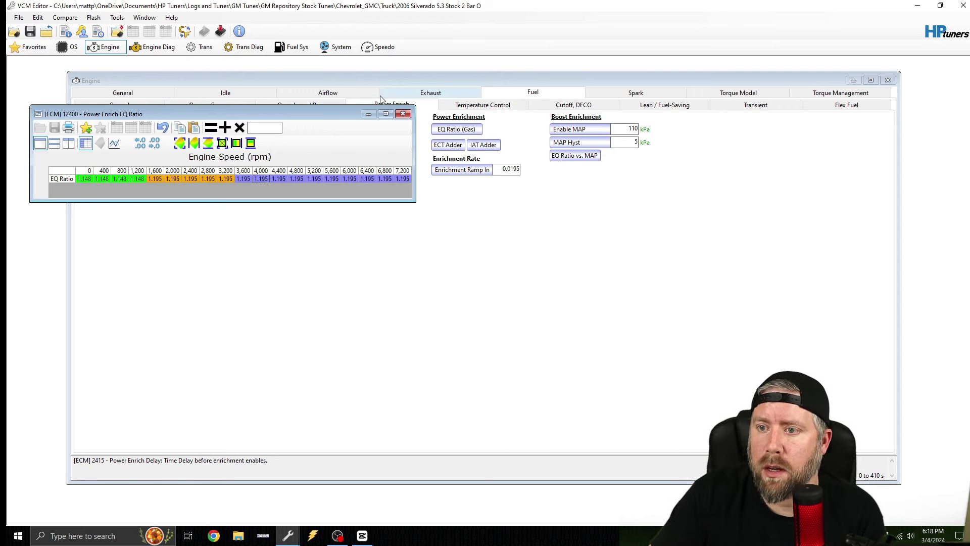
left_click(403, 114)
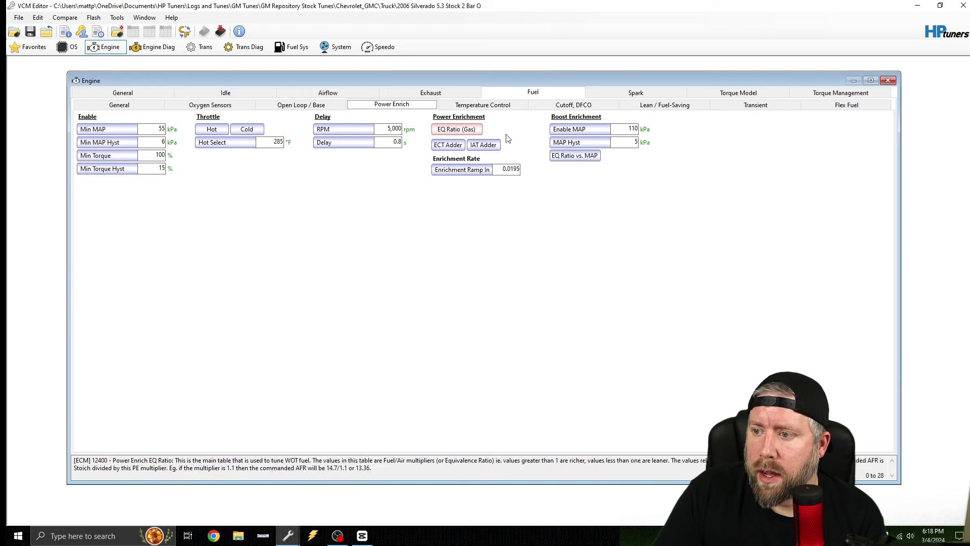
Set the Boost Enrichment EQ ratio at 100 kPa to 1.195.
left_click(580, 160)
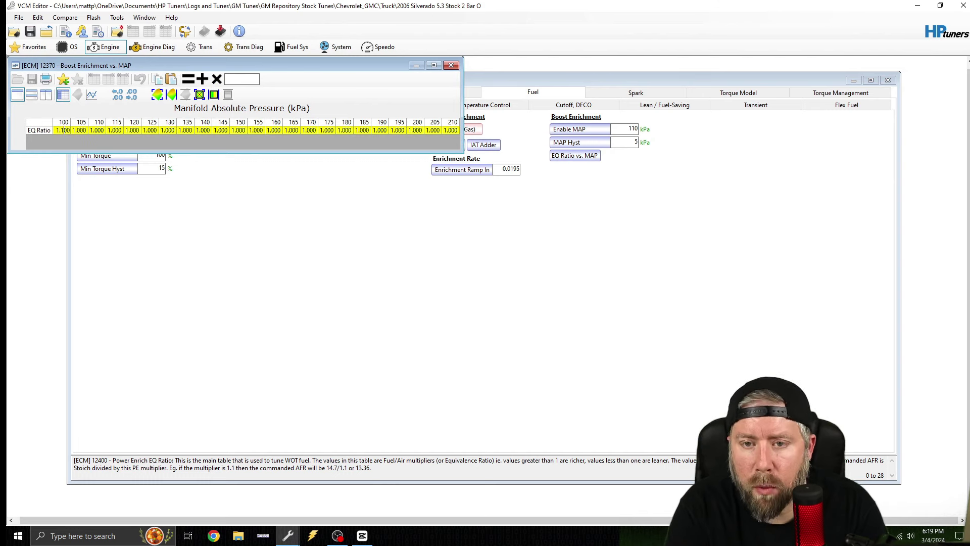
type("1.195")
key("Return")
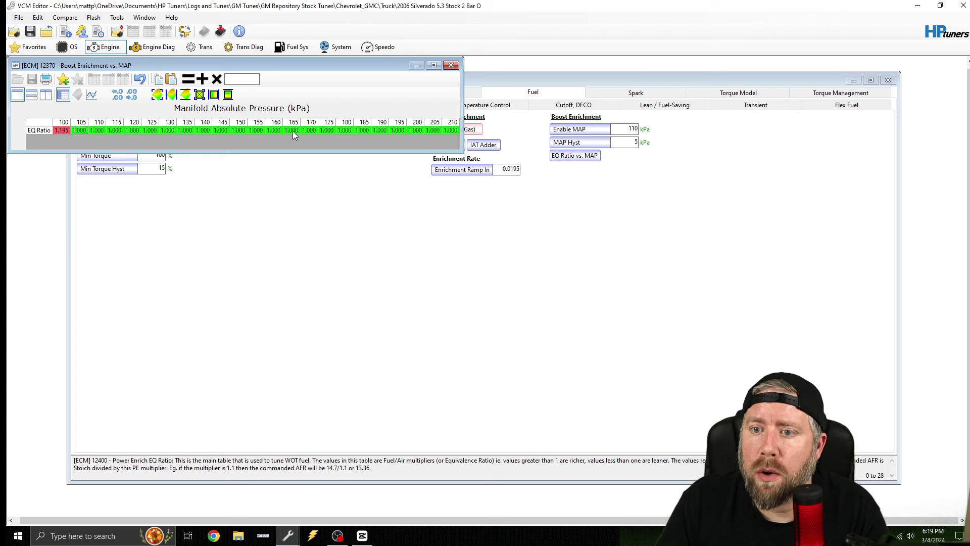
Set the Boost Enrichment EQ ratio at 150 kPa to 1.282 and interpolate the cells between 100 and 150 kPa.
left_click(241, 130)
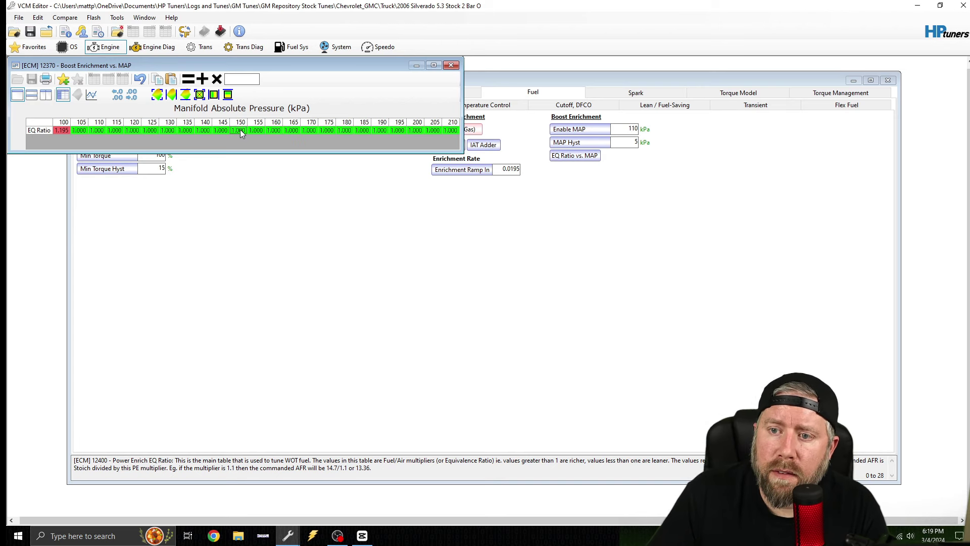
type("1.282")
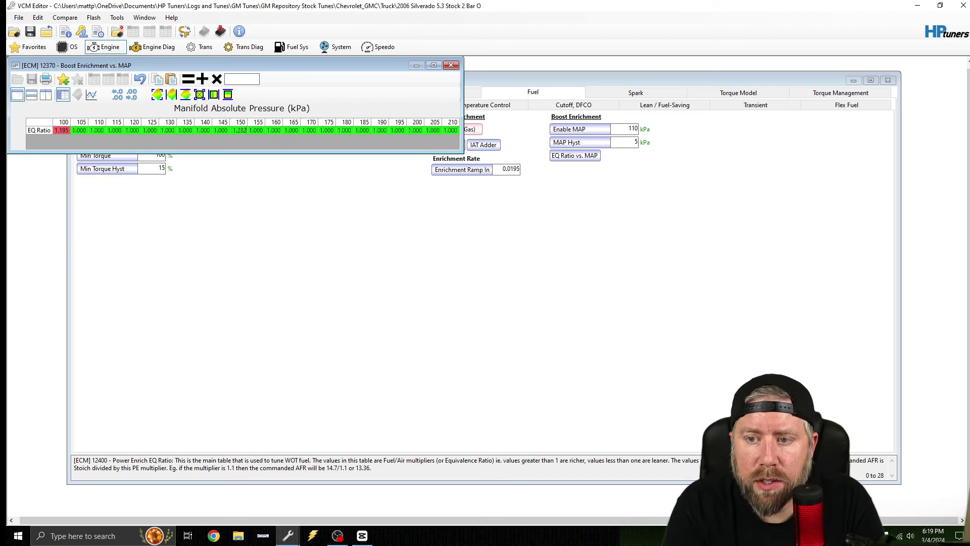
key("Return")
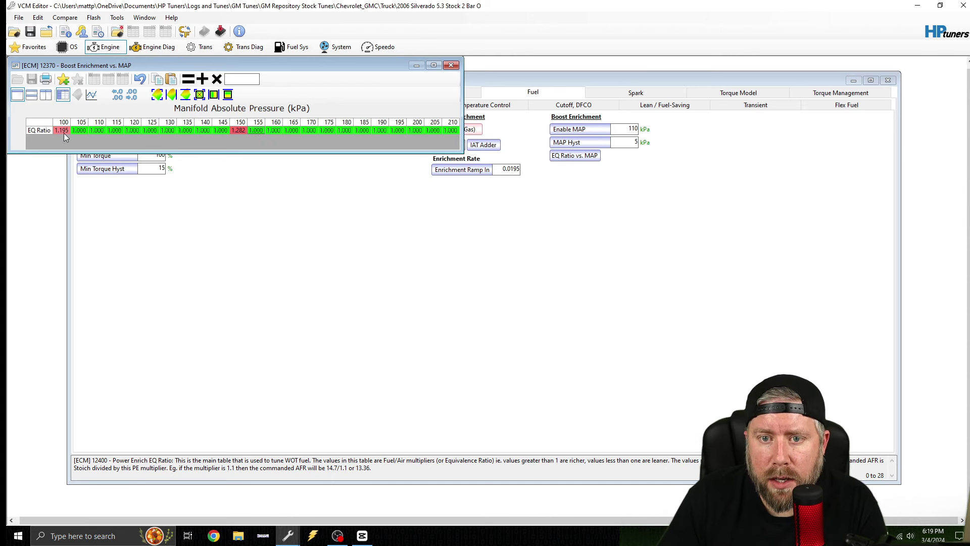
left_click_drag(64, 133, 238, 130)
left_click(213, 94)
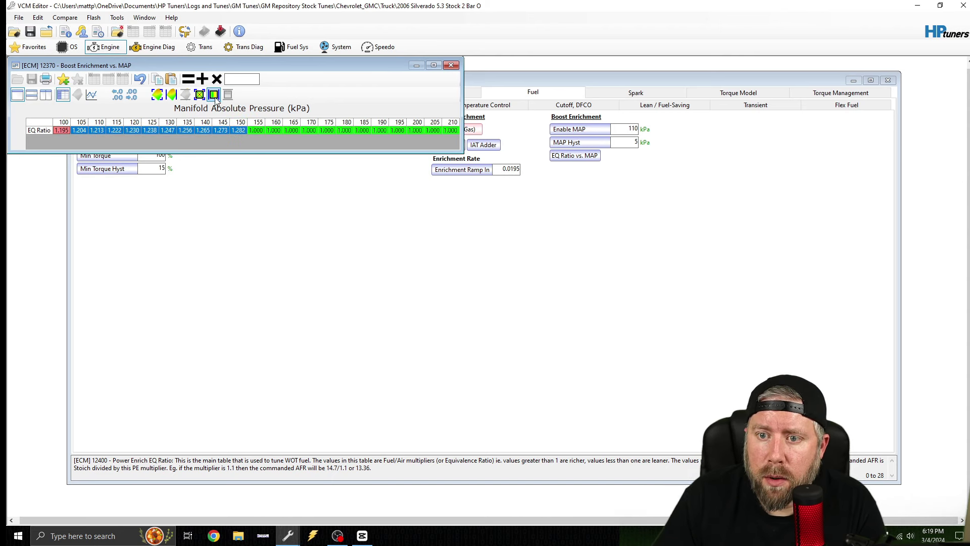
Set the Boost Enrichment EQ ratio at 180 kPa to 1.315 and interpolate the cells between 150 and 180 kPa.
left_click(226, 129)
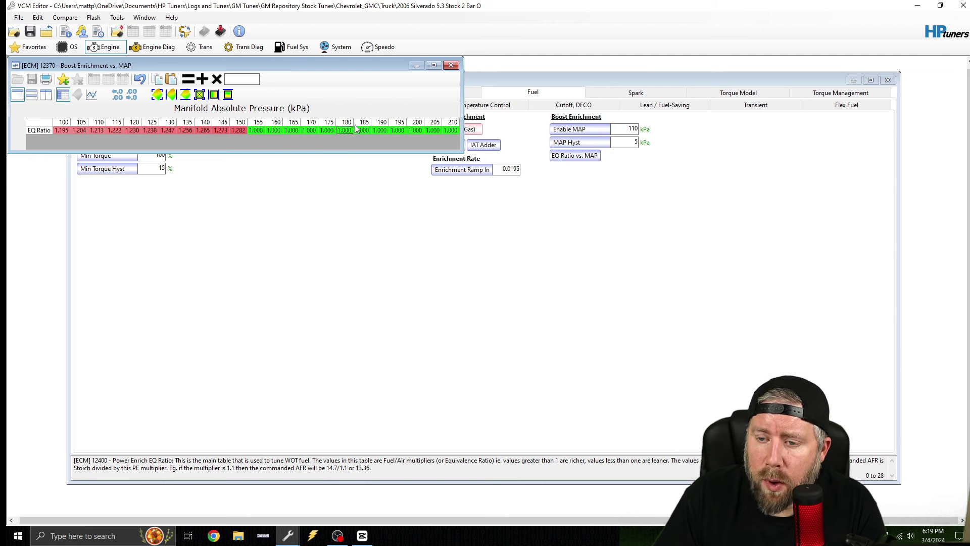
left_click(347, 130)
type("1.500")
key("Return")
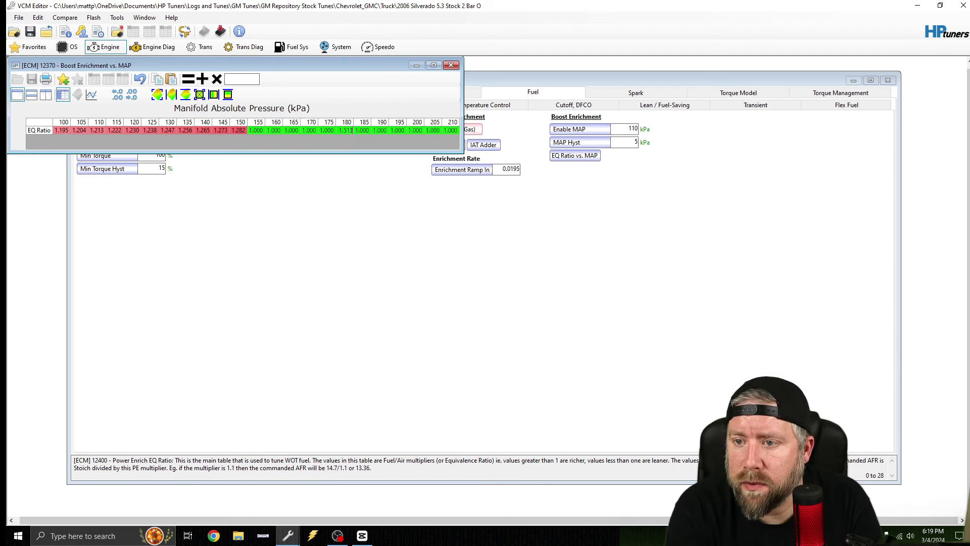
key("ctrl+z")
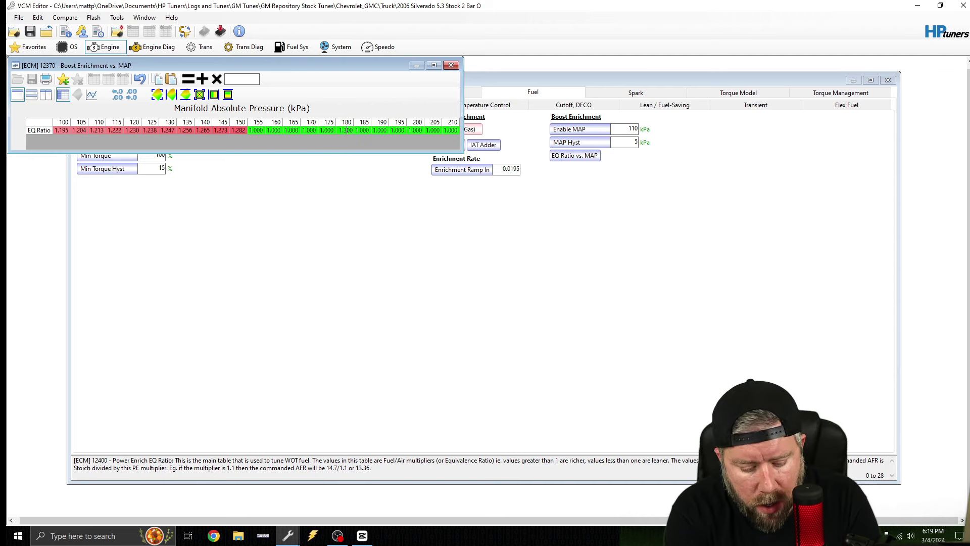
key("Return")
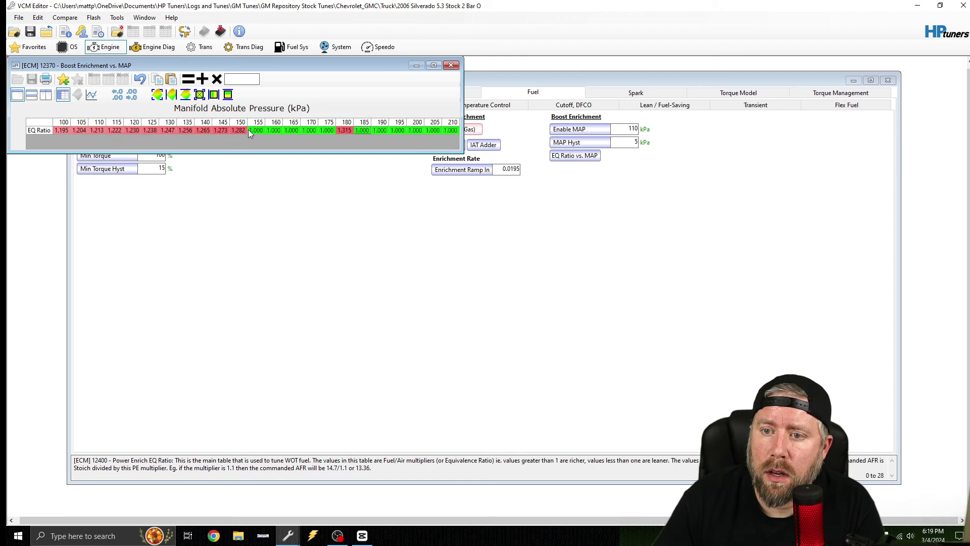
left_click_drag(239, 130, 345, 130)
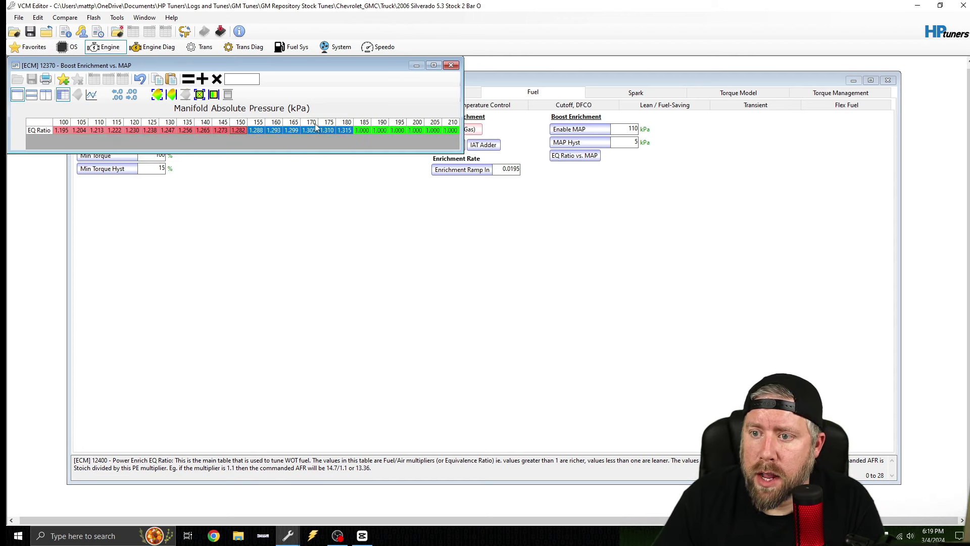
left_click(214, 94)
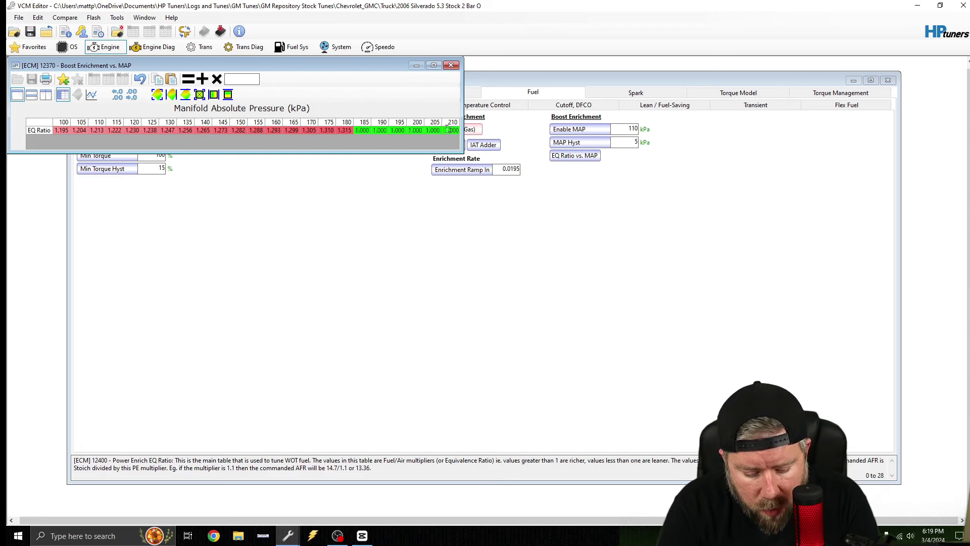
Set the Boost Enrichment EQ ratio at 210 kPa to 1.351 and interpolate the cells between 180 and 210 kPa.
left_click(446, 130)
type("1.351")
key("Return")
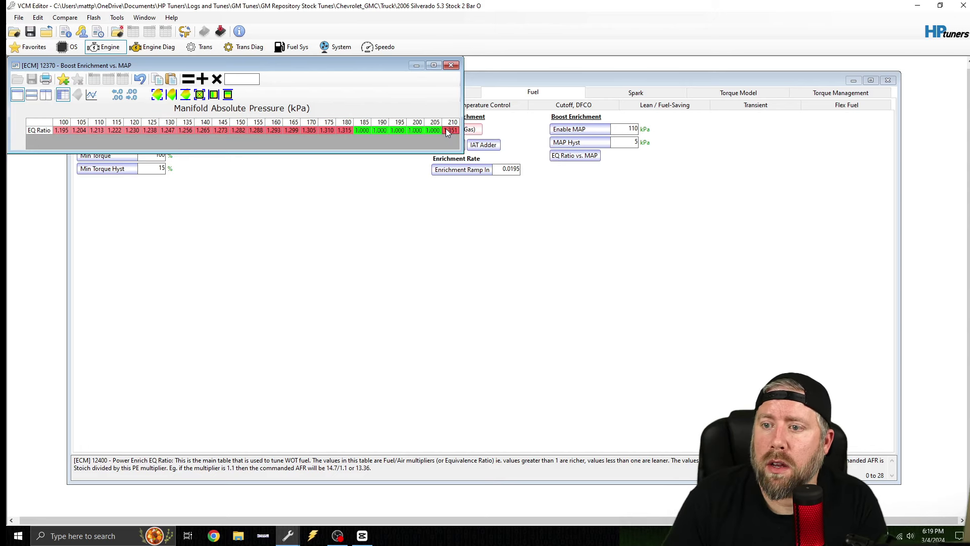
left_click_drag(345, 129, 444, 130)
left_click(214, 94)
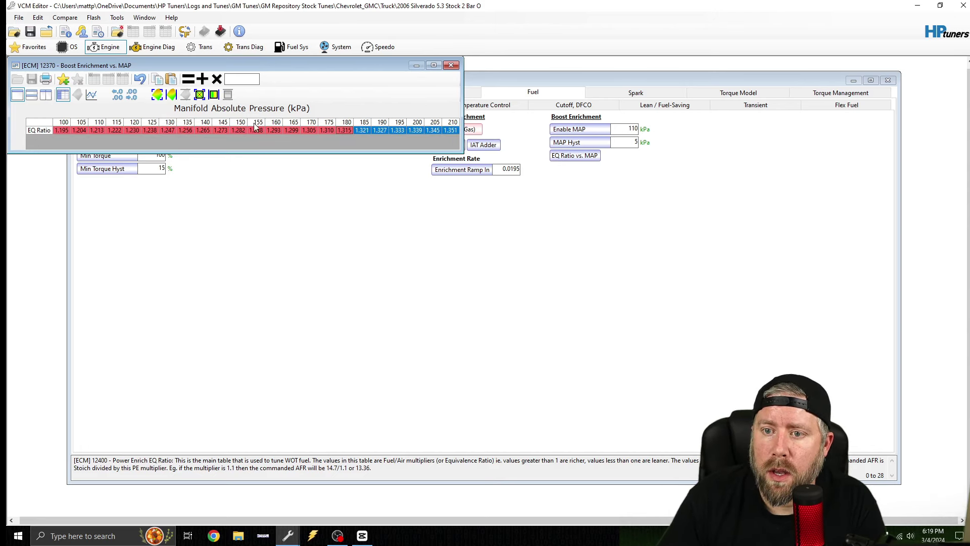
Examine the Boost Enrichment vs. MAP curve as an enlarged graph, and recheck the table's EQ ratio values.
left_click(92, 94)
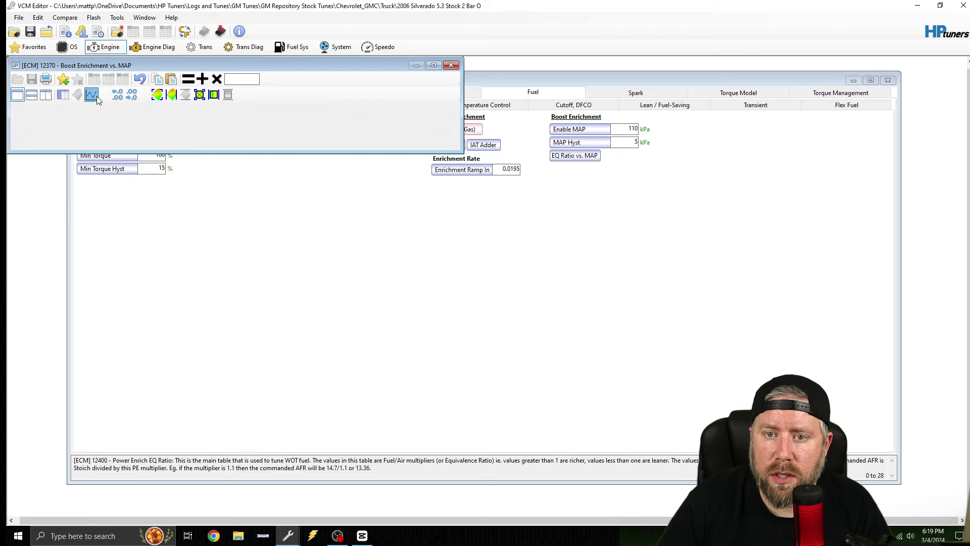
left_click(433, 66)
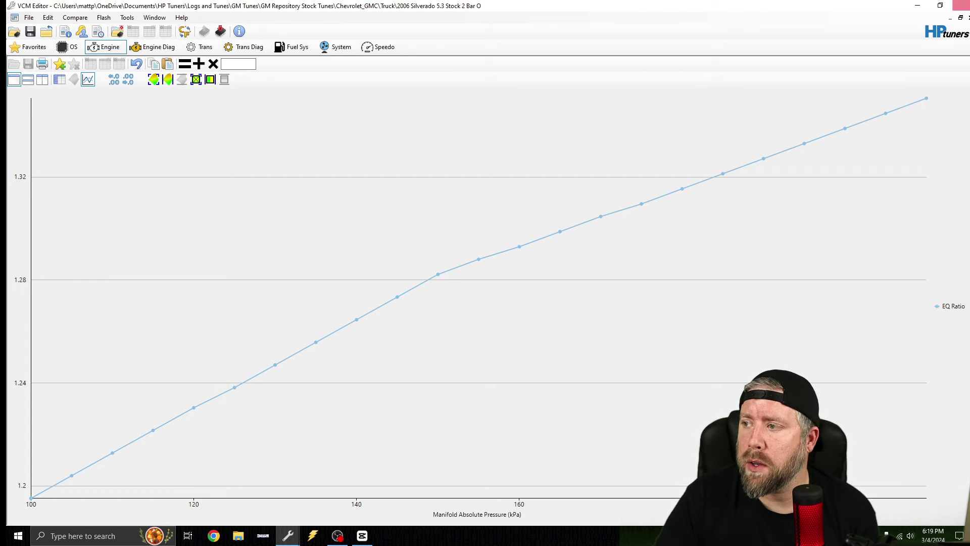
left_click(969, 18)
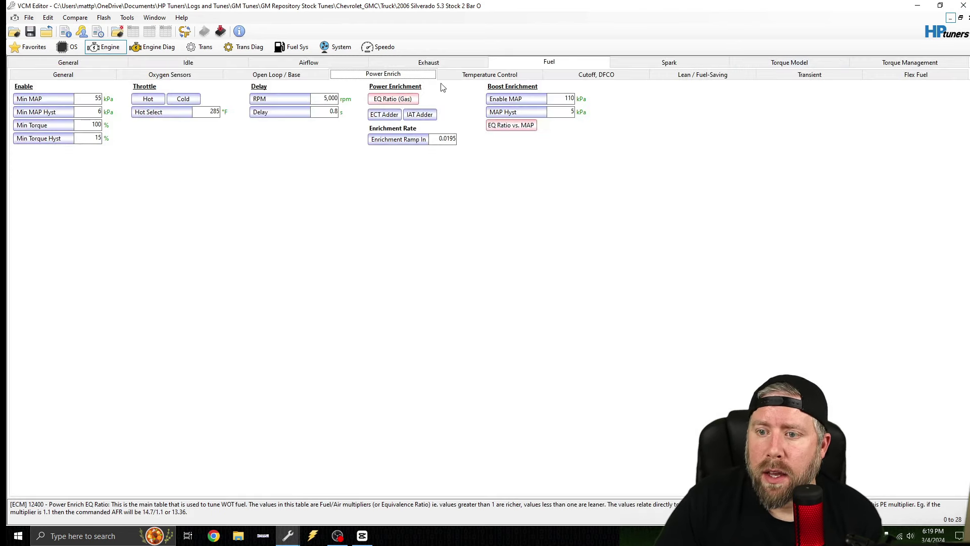
left_click(511, 125)
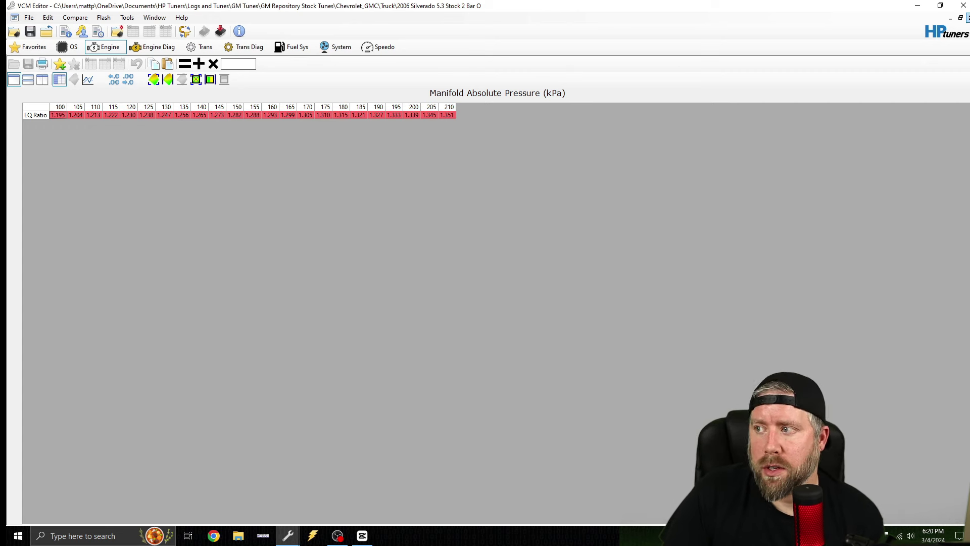
left_click(969, 18)
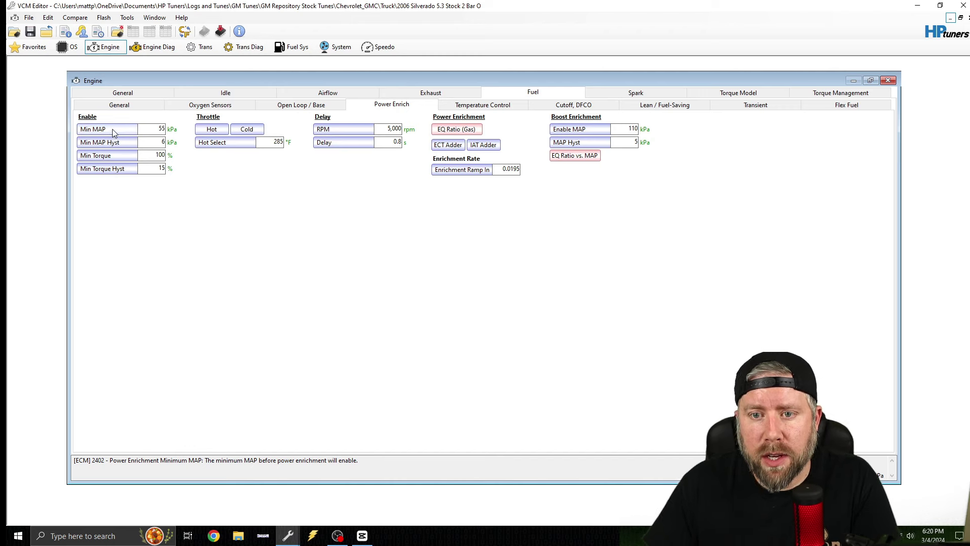
Set the power enrichment Min MAP to 95 kPa and the hot TPS threshold to 30% at every engine speed.
double_click(152, 126)
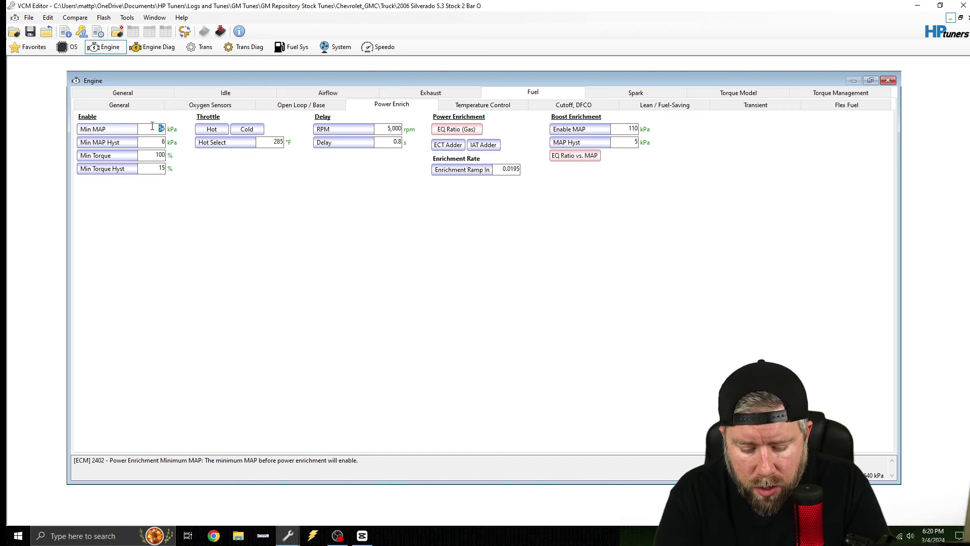
type("95")
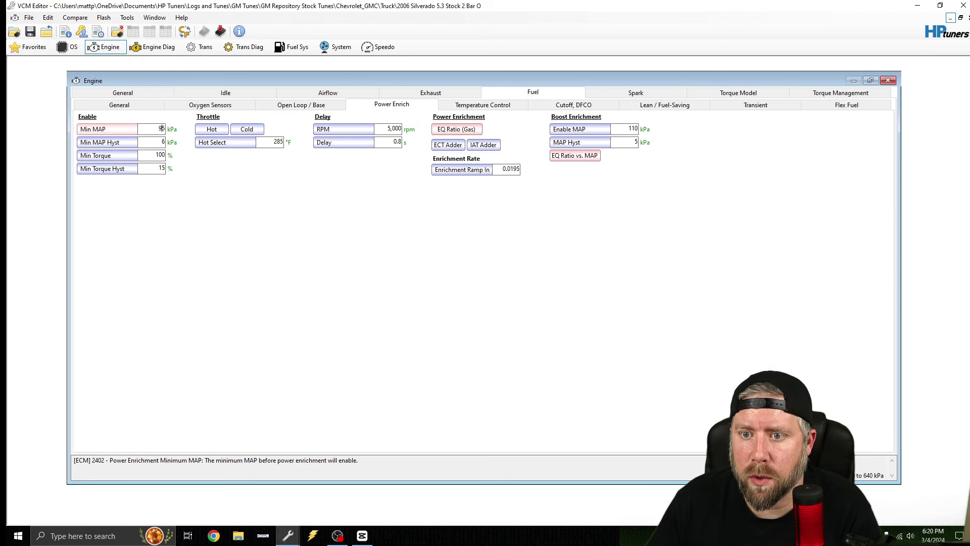
left_click(212, 129)
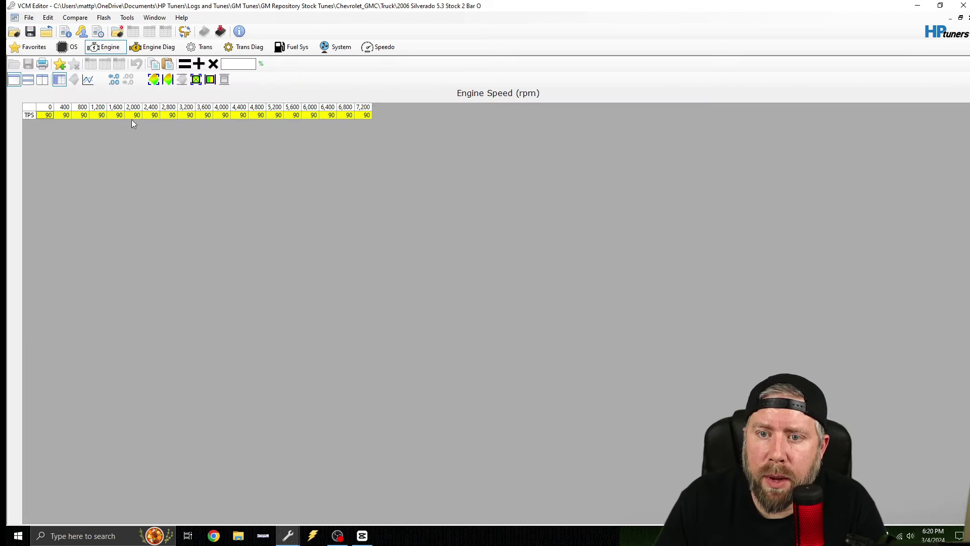
left_click(34, 109)
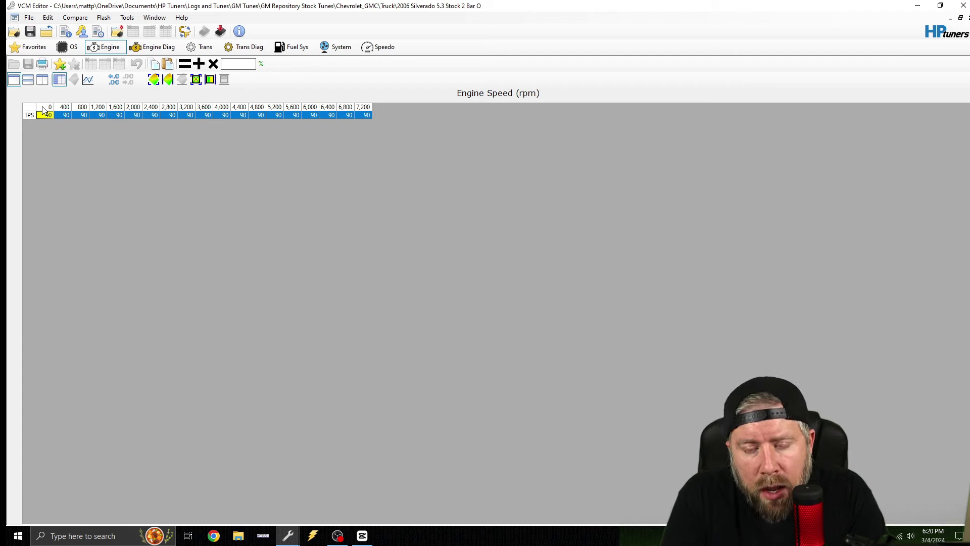
type("30")
key("Return")
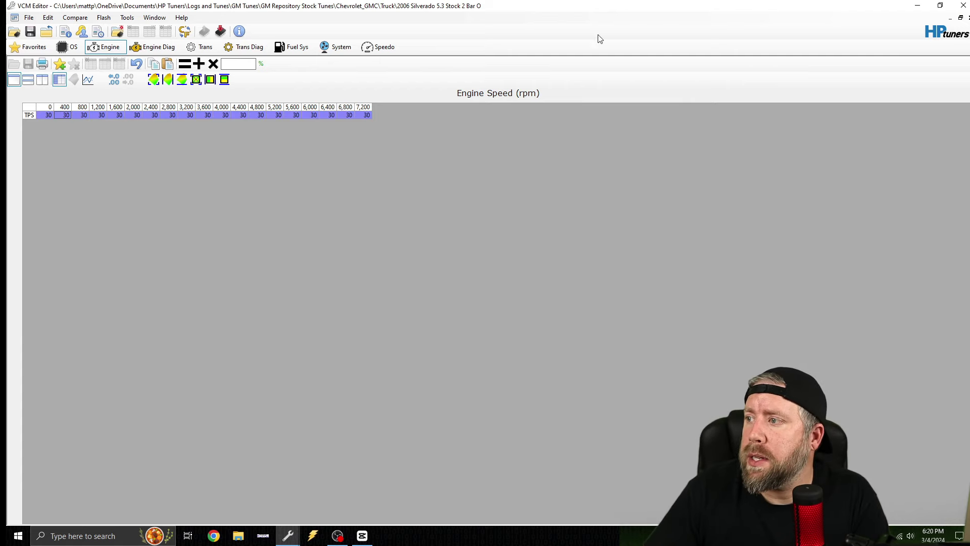
left_click(968, 18)
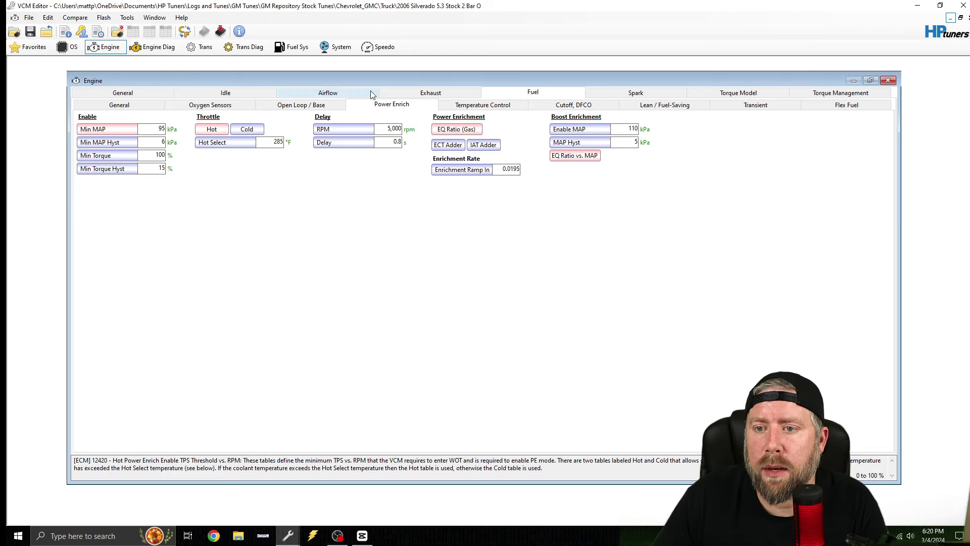
Set the cold power enrichment TPS threshold to 30% across all engine speeds from 0 to 7,200 rpm.
left_click(246, 130)
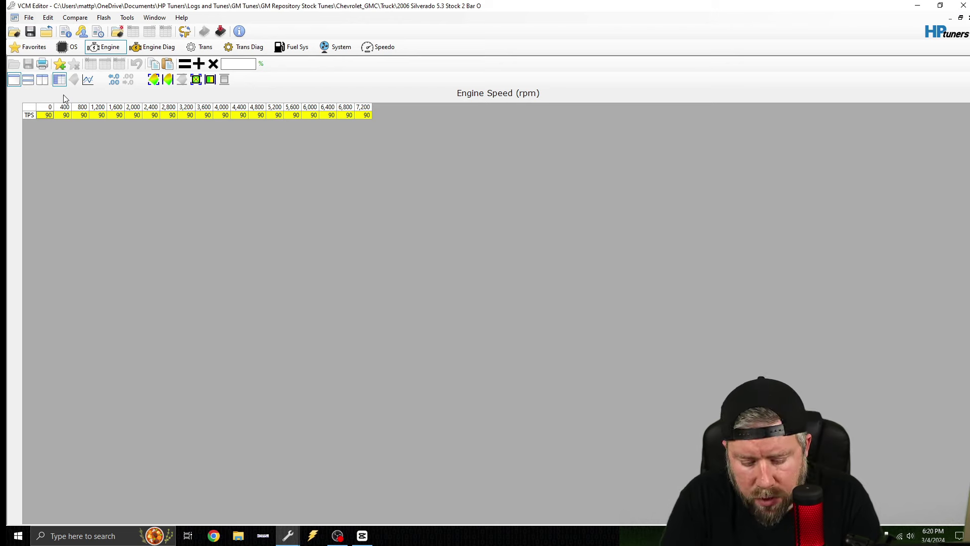
type("30")
key("Return")
left_click_drag(65, 115, 516, 124)
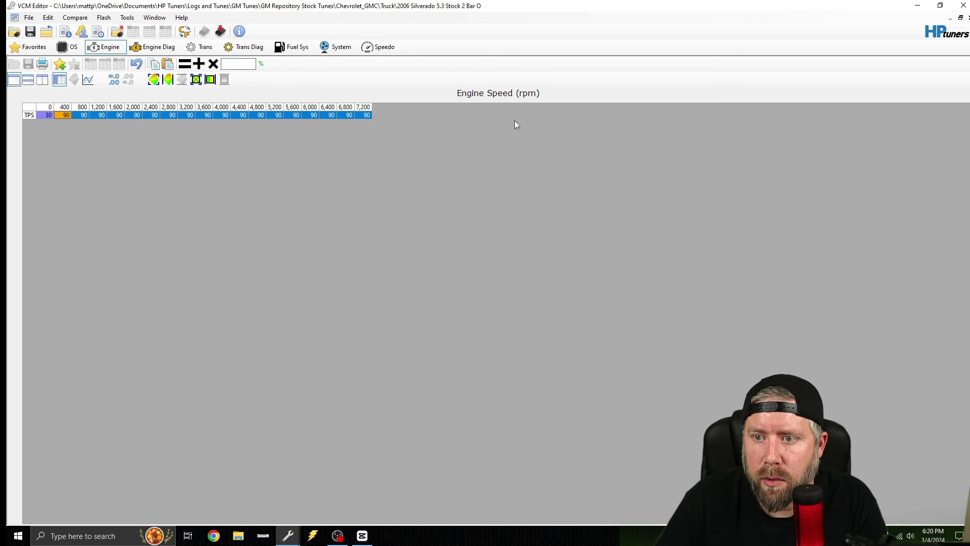
type("30")
key("Return")
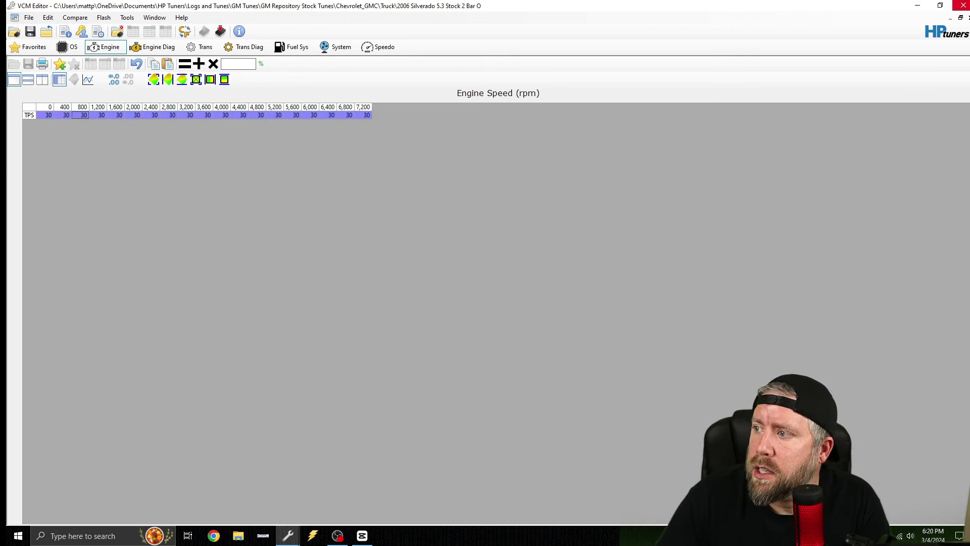
left_click(961, 18)
left_click_drag(378, 182, 373, 190)
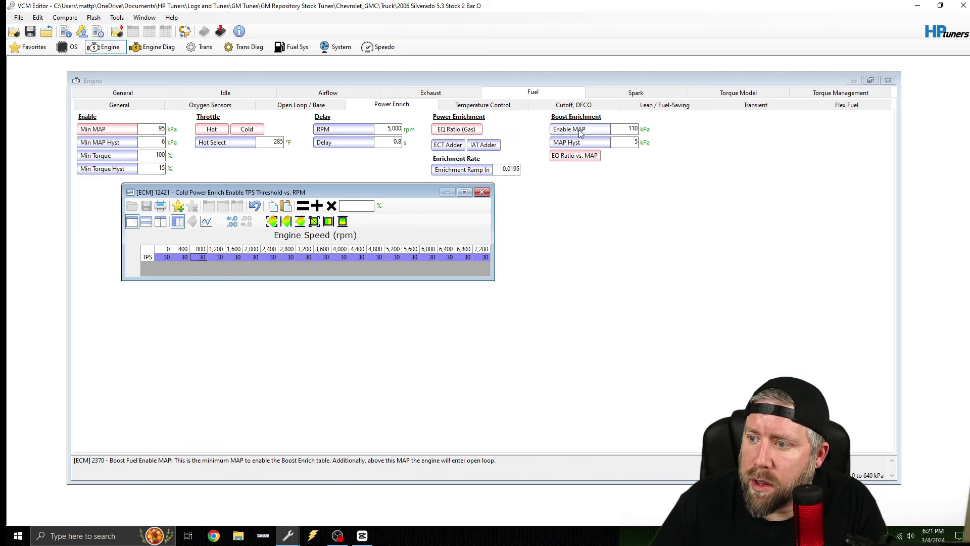
Set the Boost Enrichment Enable MAP to 105 kPa and check the EQ Ratio vs. MAP table.
left_click(632, 129)
left_click_drag(633, 129, 649, 134)
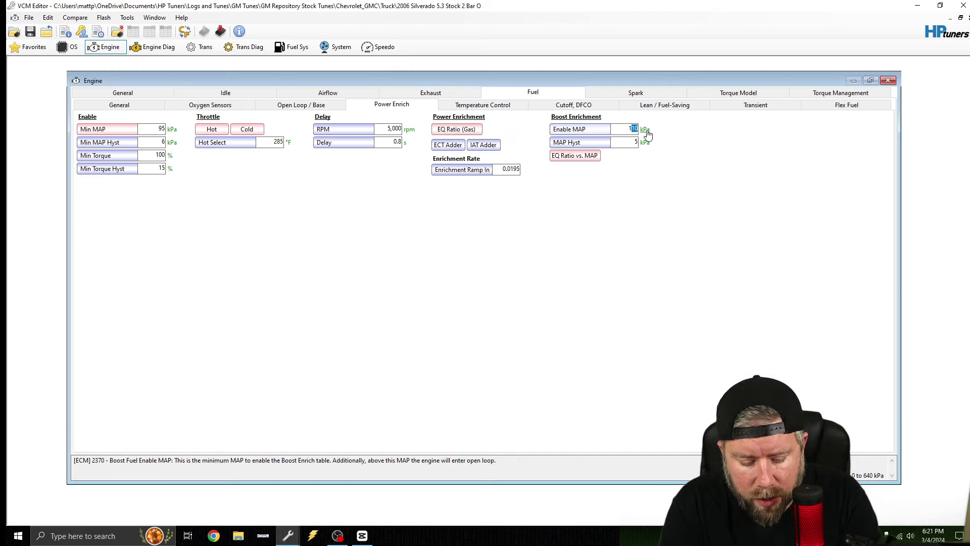
type("05")
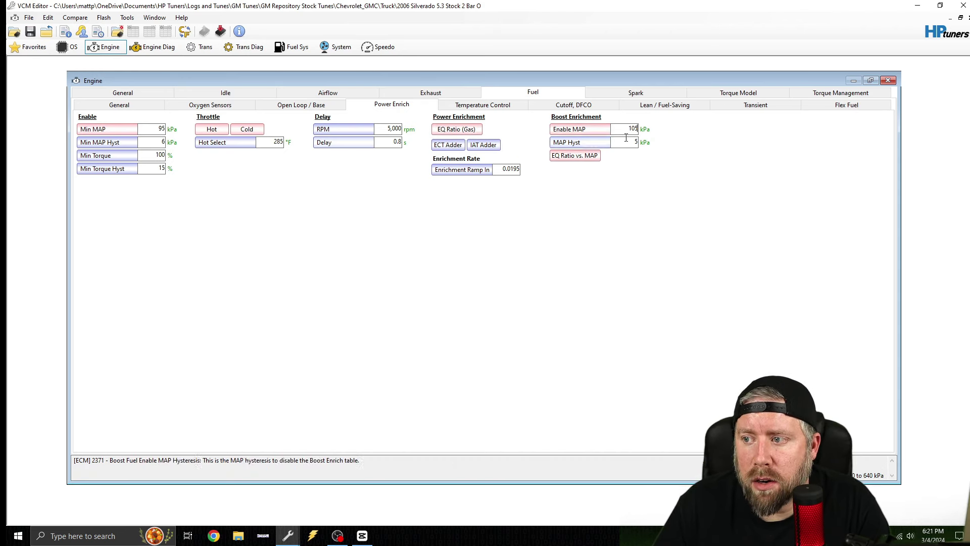
left_click(568, 155)
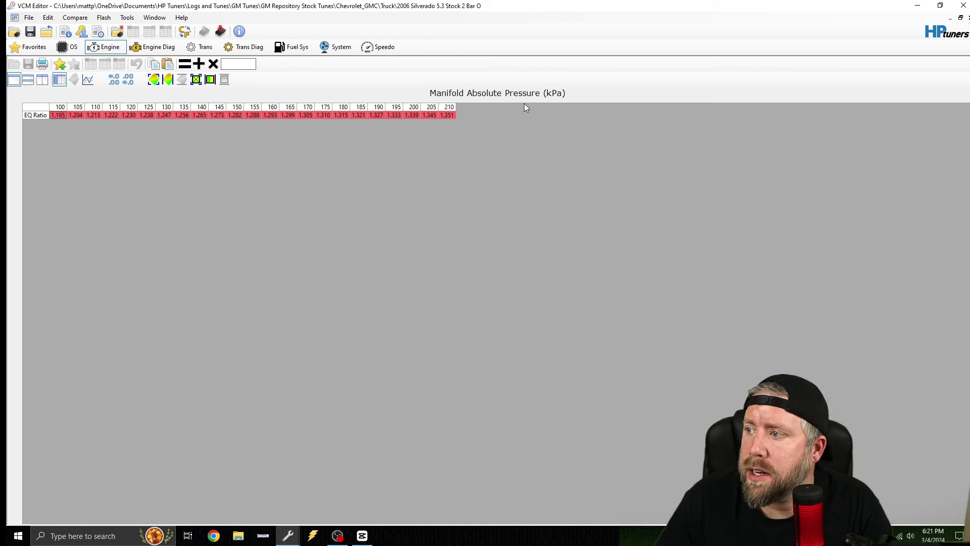
left_click(967, 18)
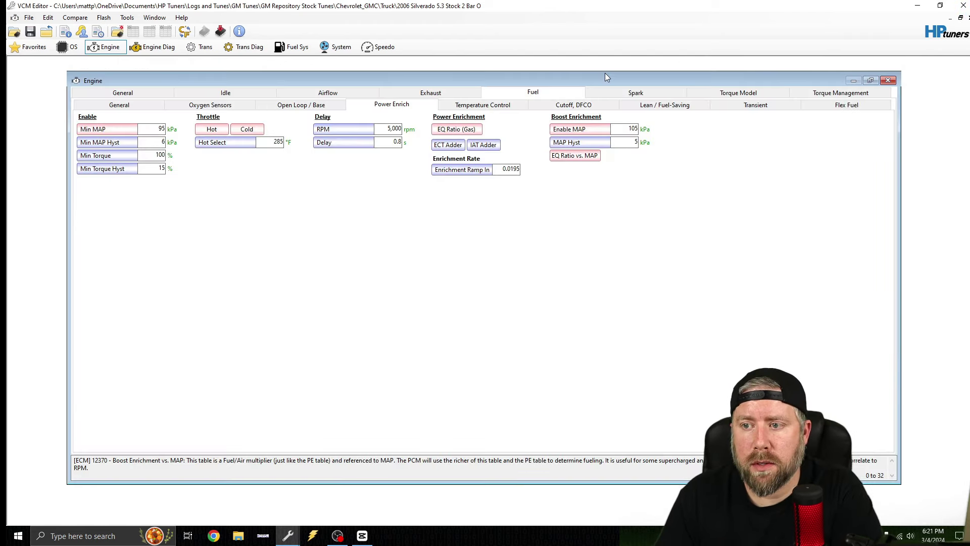
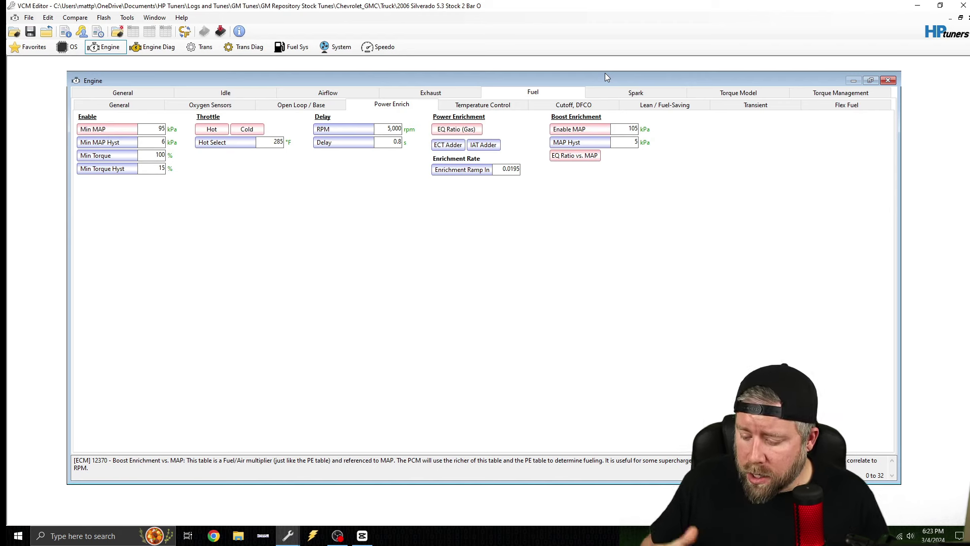
Review the remaining fuel settings: temperature control, cutoff and DFCO, lean/fuel-saving, transient and flex fuel.
left_click(498, 110)
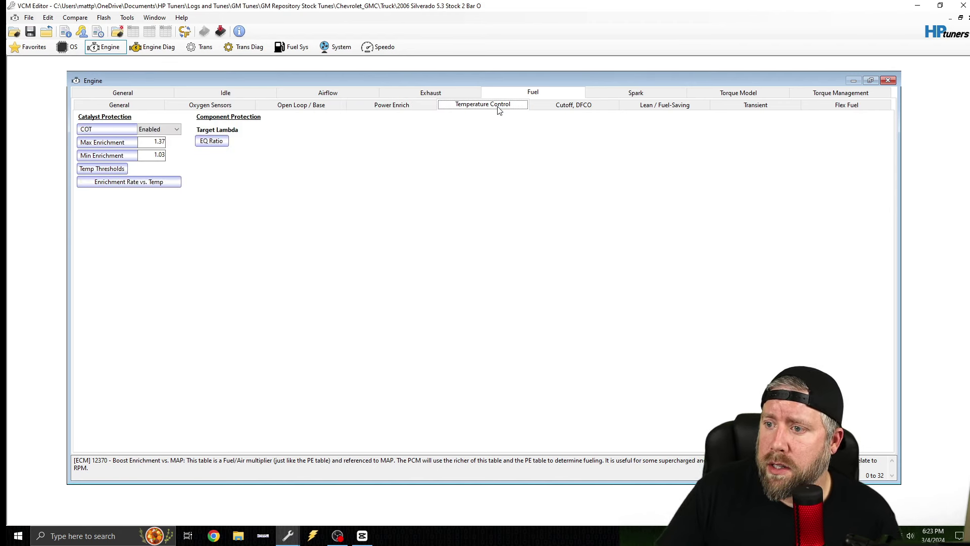
left_click(599, 107)
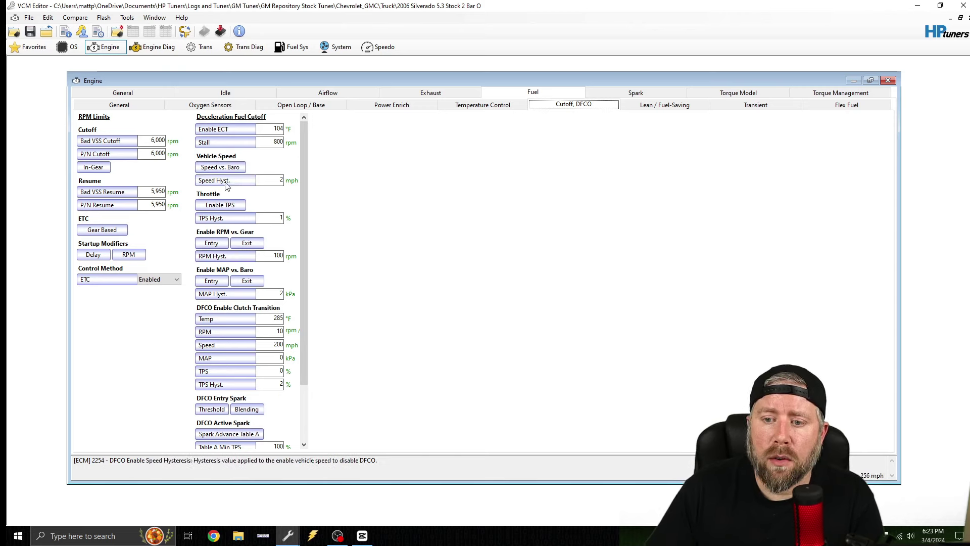
left_click(664, 106)
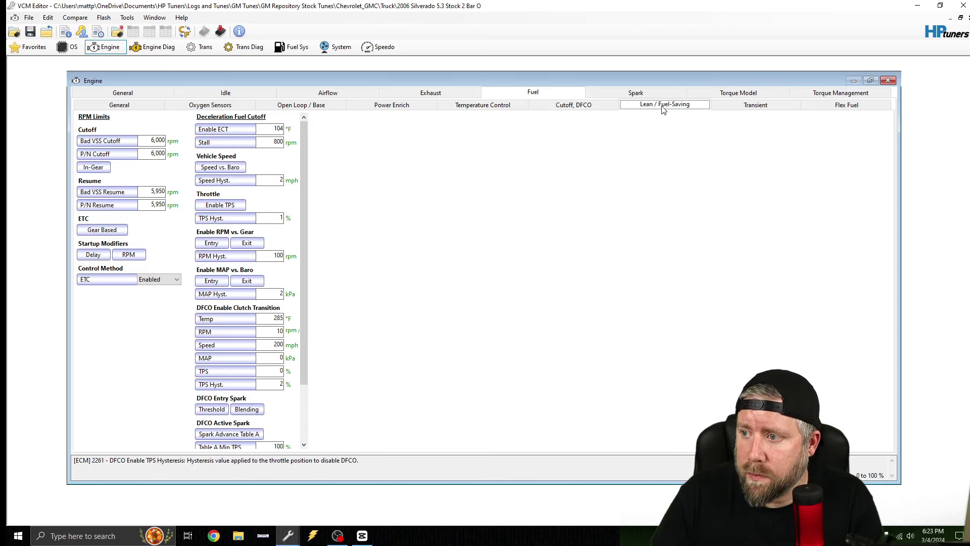
left_click(748, 105)
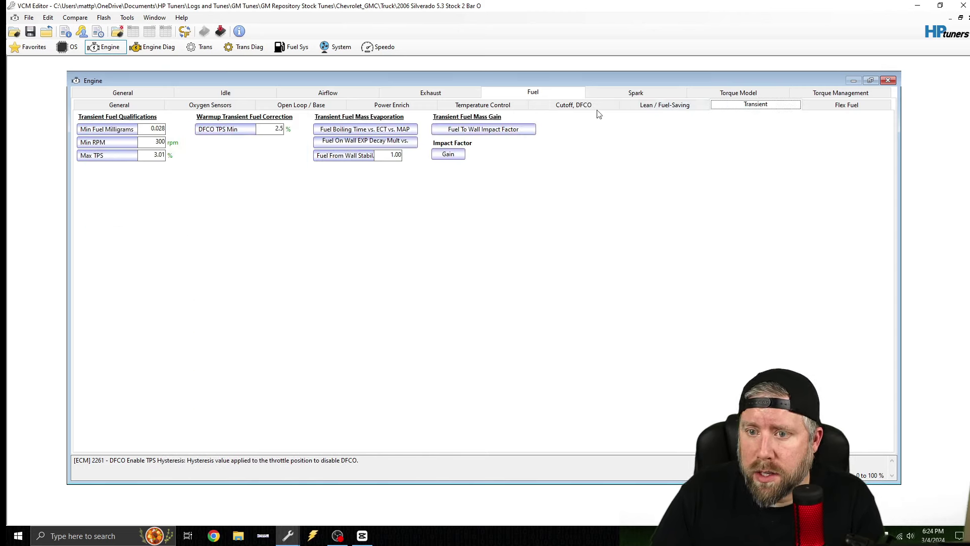
left_click(834, 106)
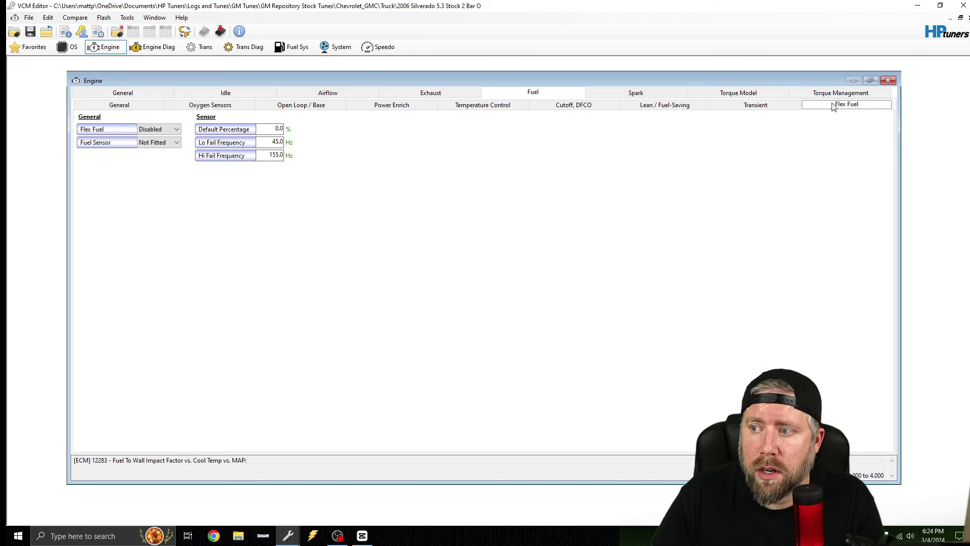
Copy the 0.16 g row of the Flex Fuel spark correction table into its 0.08 g row.
left_click(634, 94)
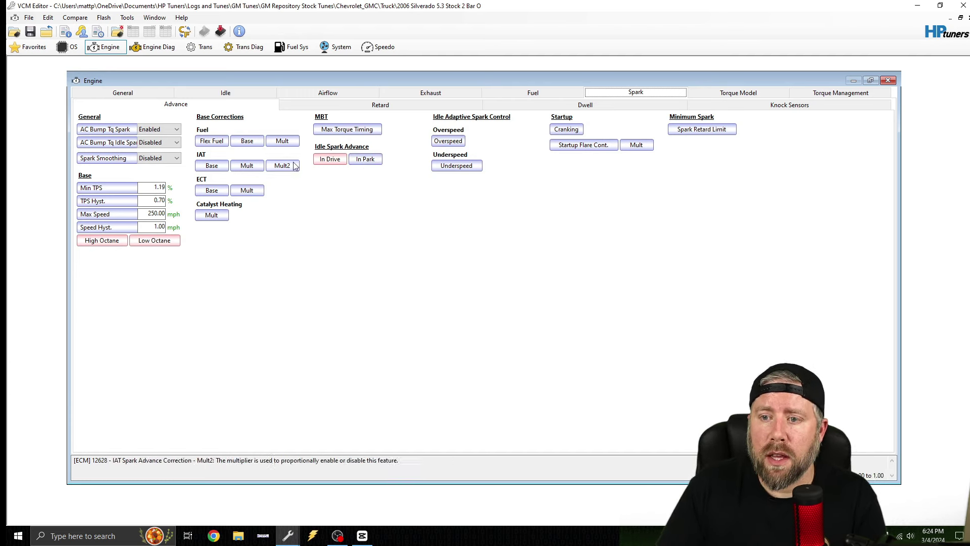
left_click(215, 143)
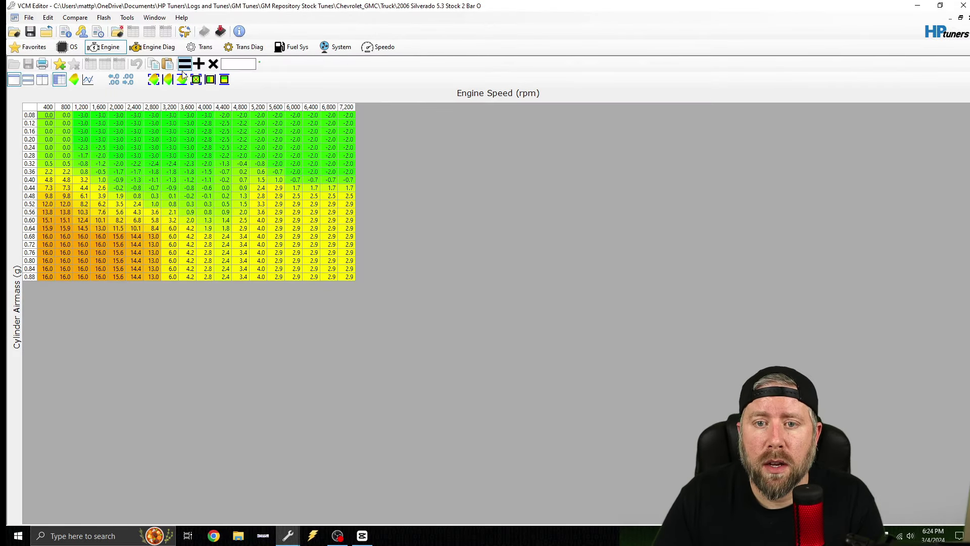
left_click(31, 130)
left_click(152, 64)
left_click(29, 115)
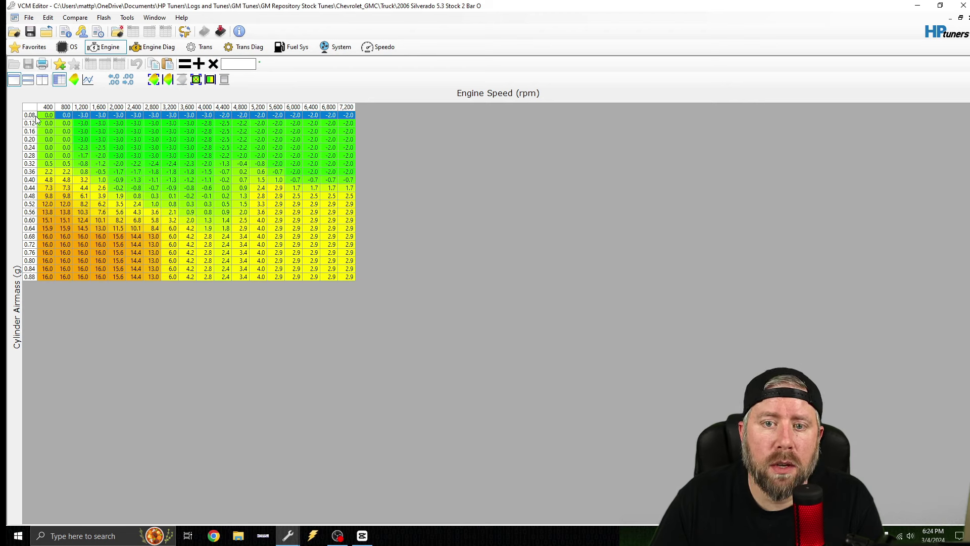
left_click(167, 64)
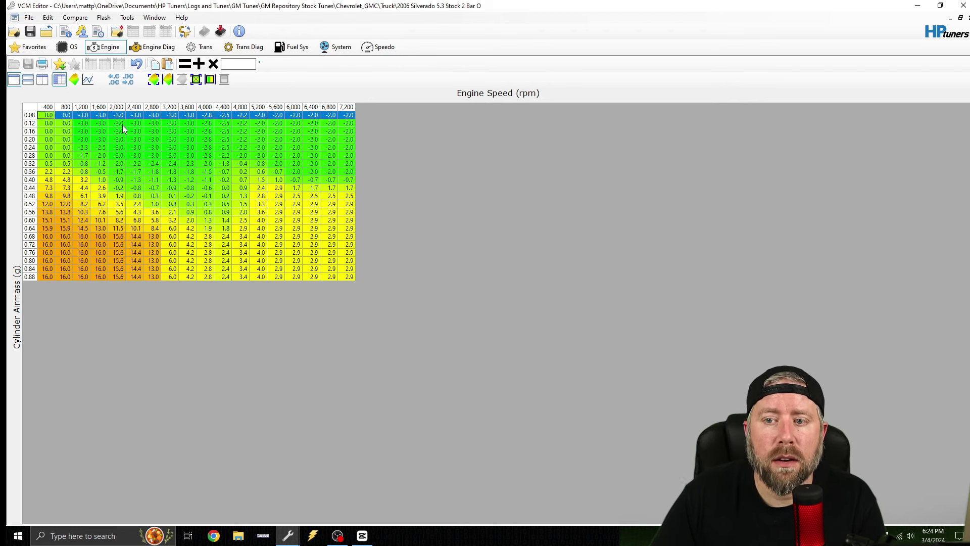
key("Escape")
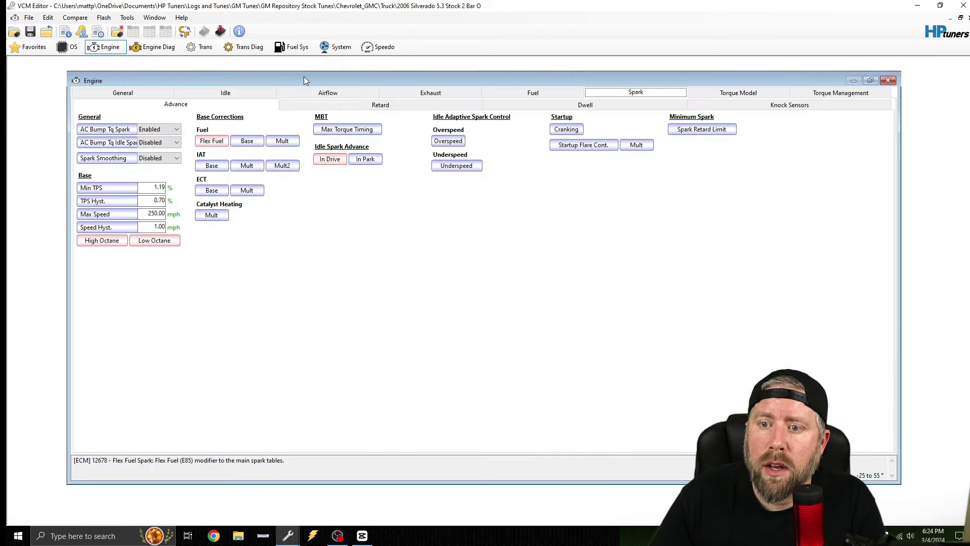
Check the IAT Base spark correction table and the MBT Max Torque Timing table.
left_click(208, 159)
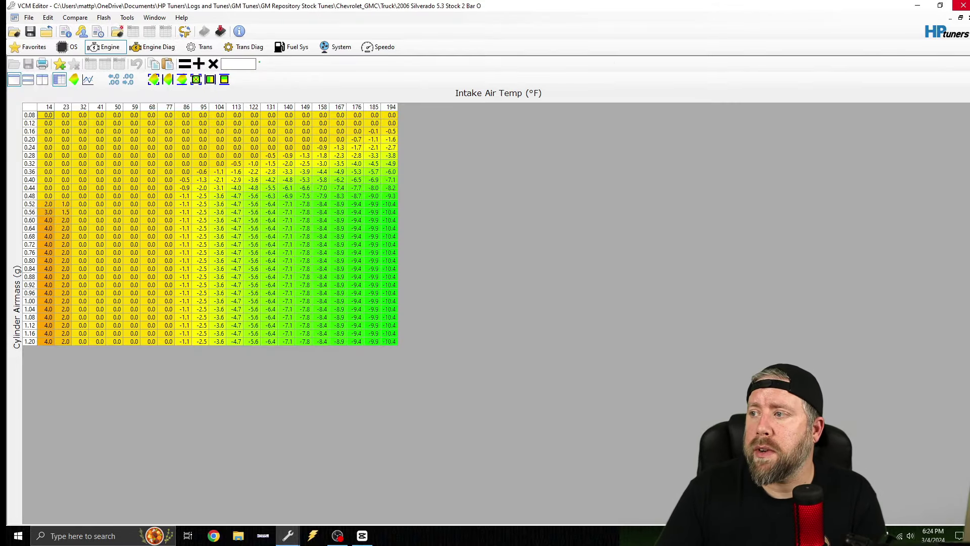
left_click(969, 18)
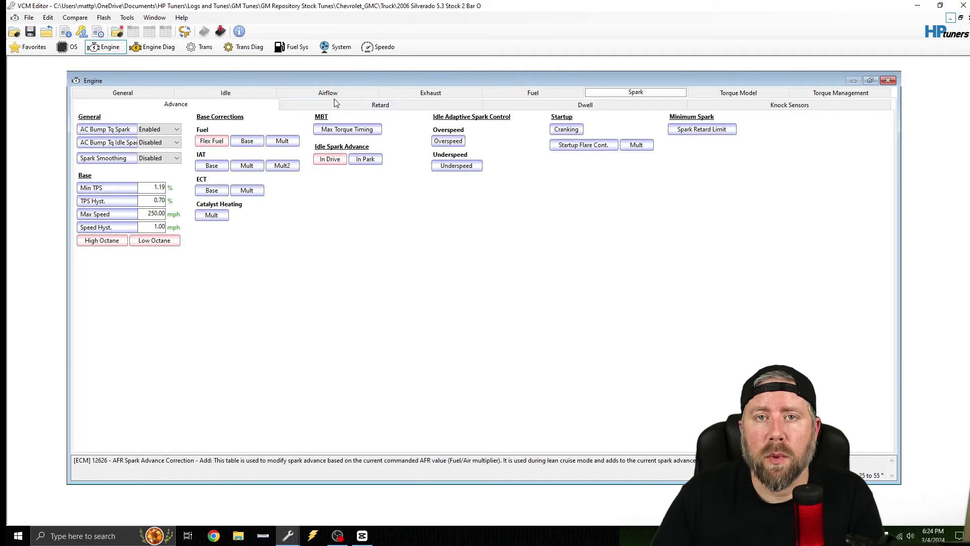
left_click(352, 130)
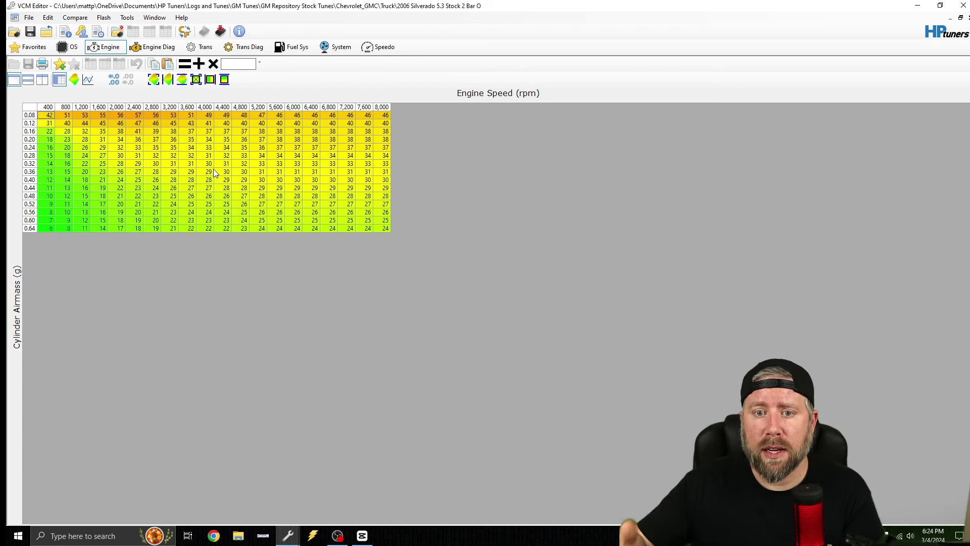
left_click(967, 17)
Multiply all Burst Knock Retard Enable Delta Cyl Air thresholds by 0.5.
left_click(430, 106)
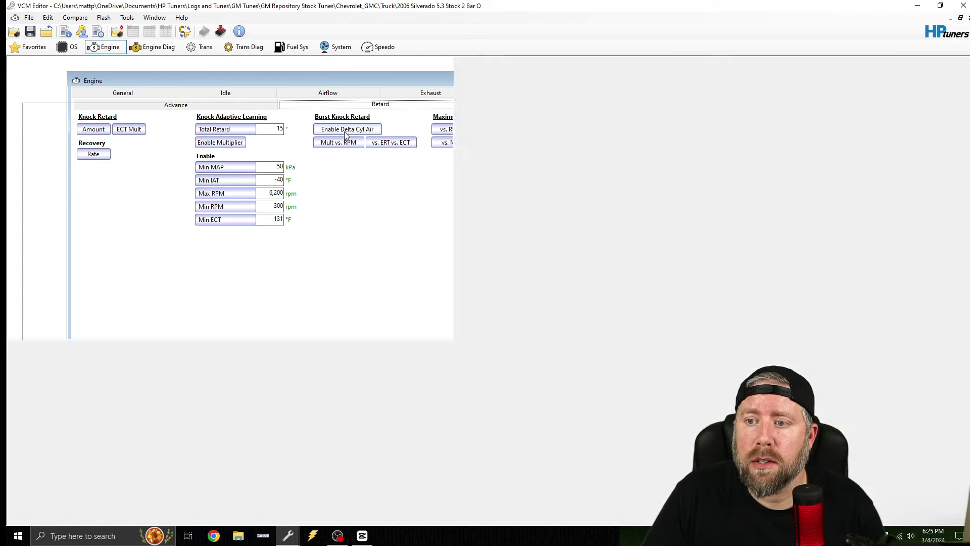
left_click(346, 132)
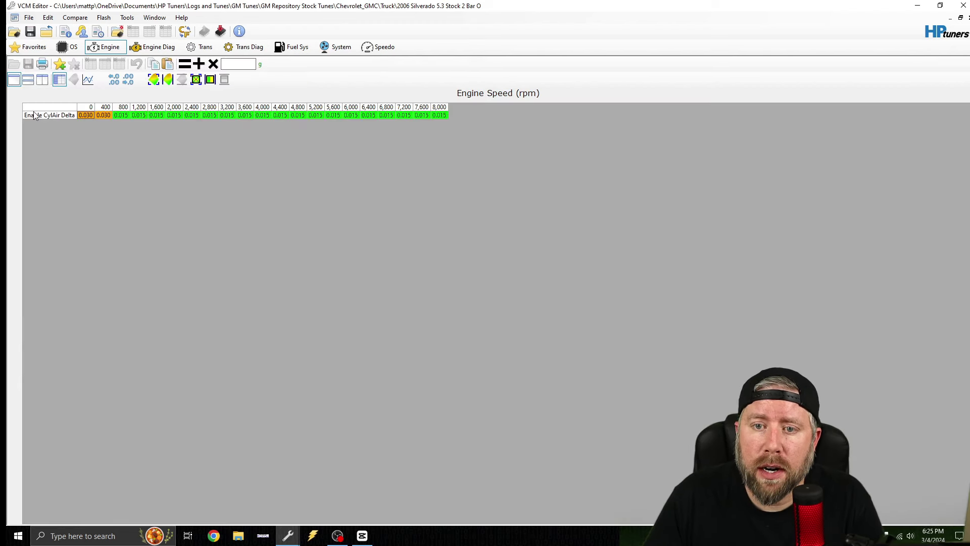
left_click(36, 115)
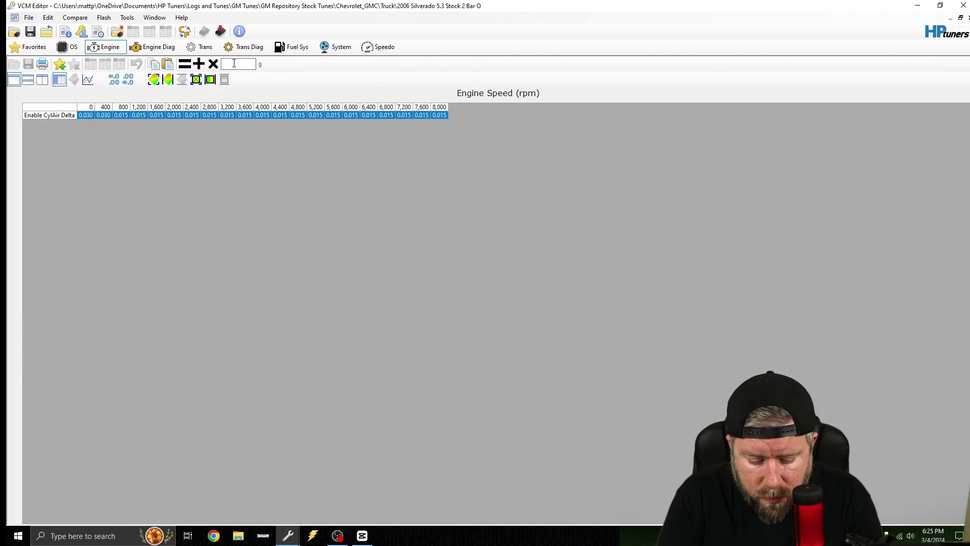
left_click(213, 64)
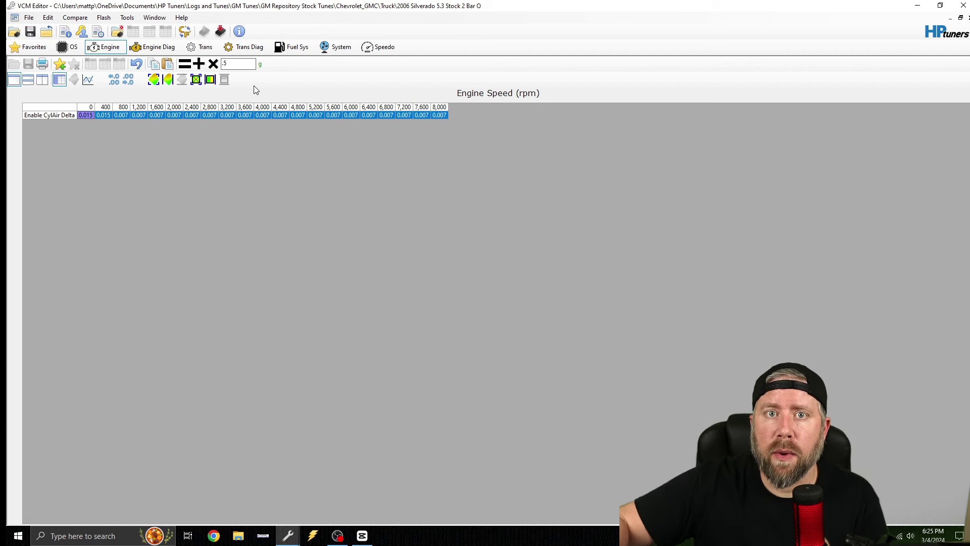
left_click(969, 18)
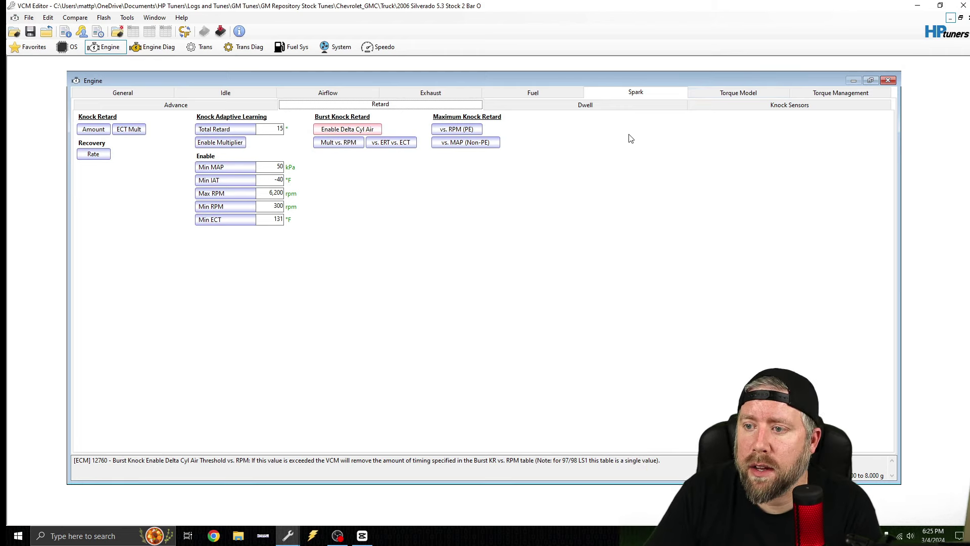
Set the power enrichment Min Torque and Min Torque Hyst to 0%.
left_click(841, 93)
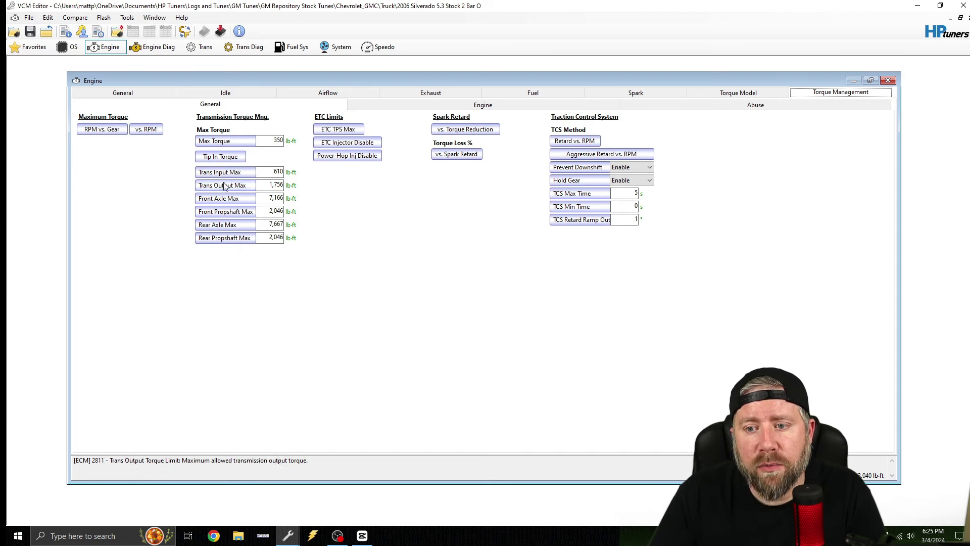
left_click(523, 93)
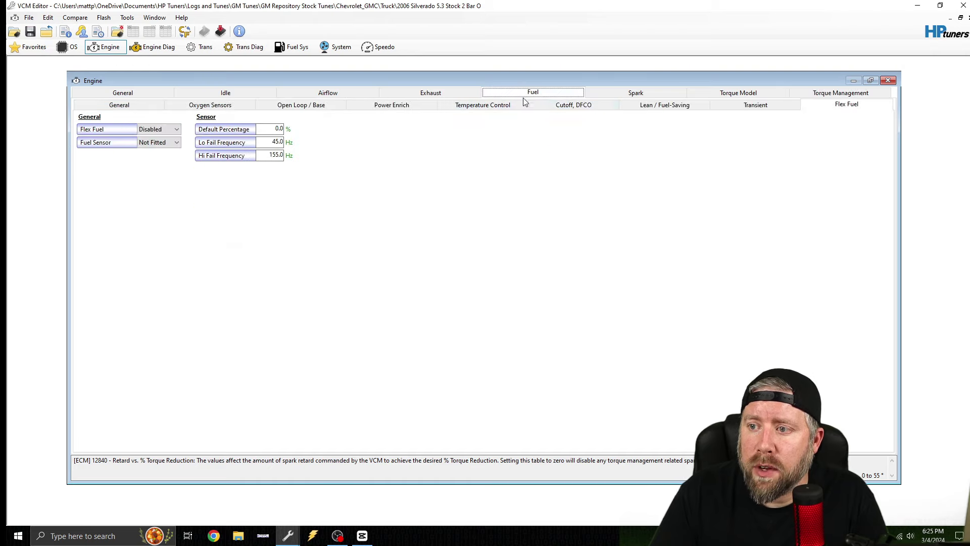
left_click(411, 107)
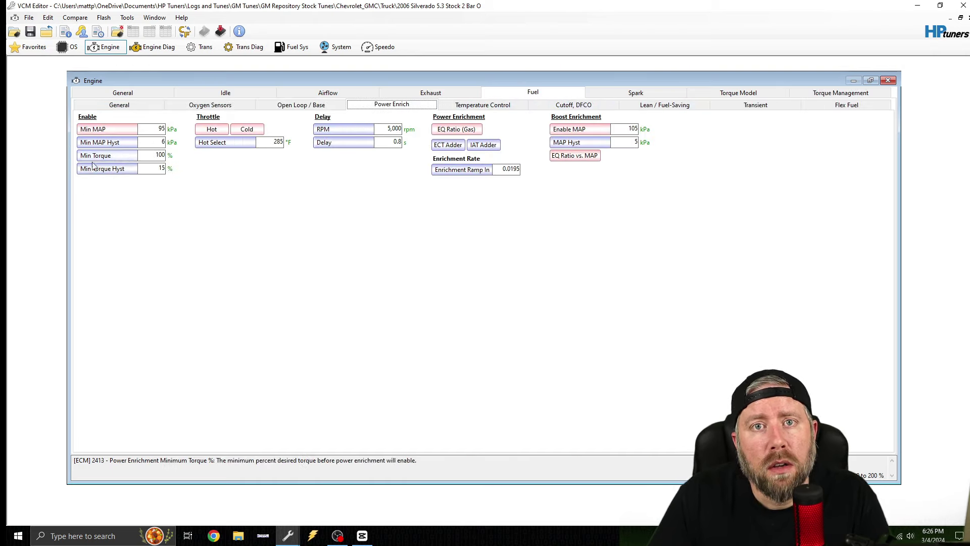
left_click(142, 155)
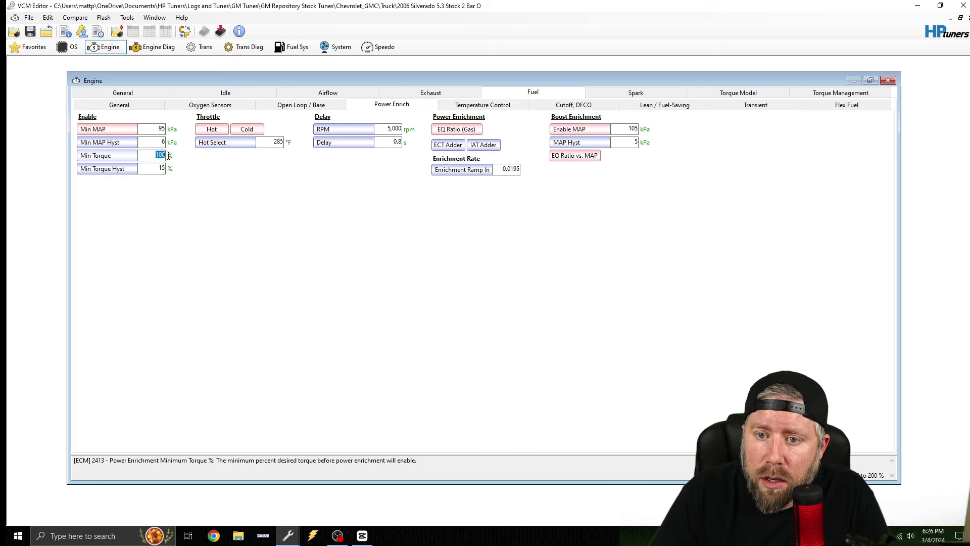
type("0")
key("Return")
left_click(162, 168)
type("0")
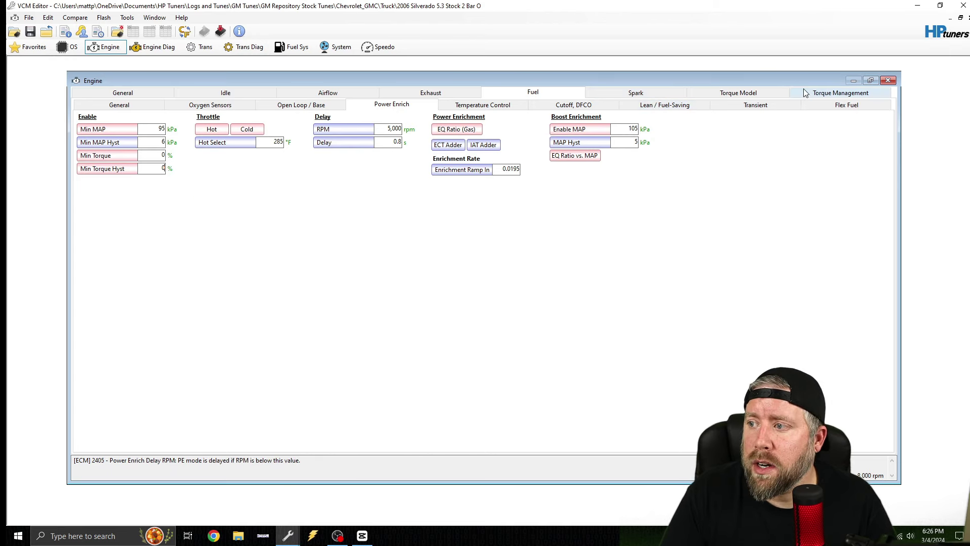
Set the AC Torque Ramp In and Ramp Out to 2 lb-ft in the engine torque management settings.
left_click(849, 92)
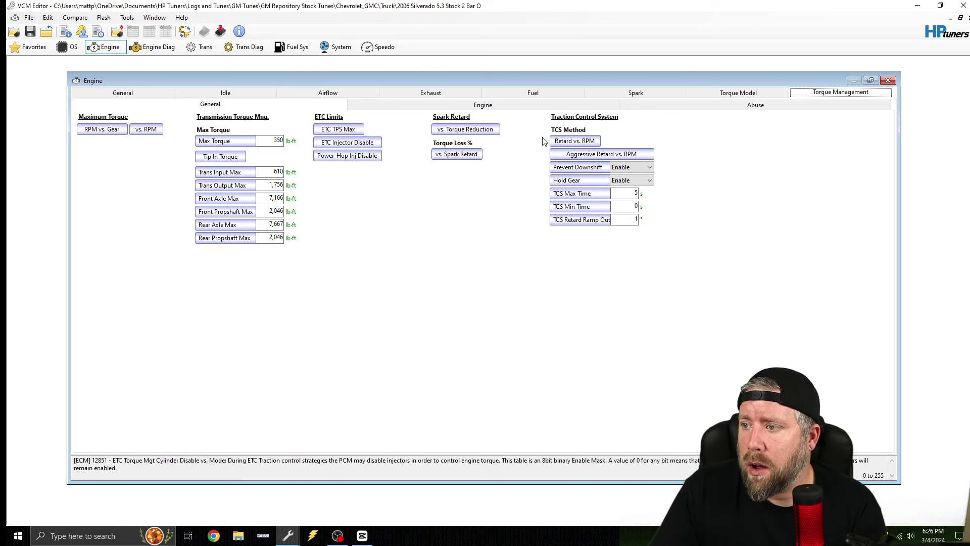
left_click(573, 106)
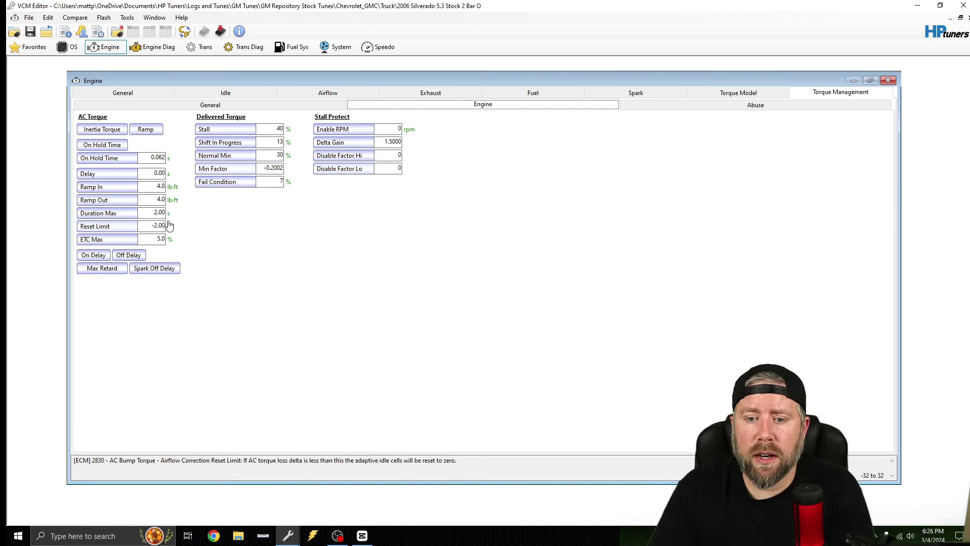
left_click(158, 186)
type("2")
key("Down")
type("2")
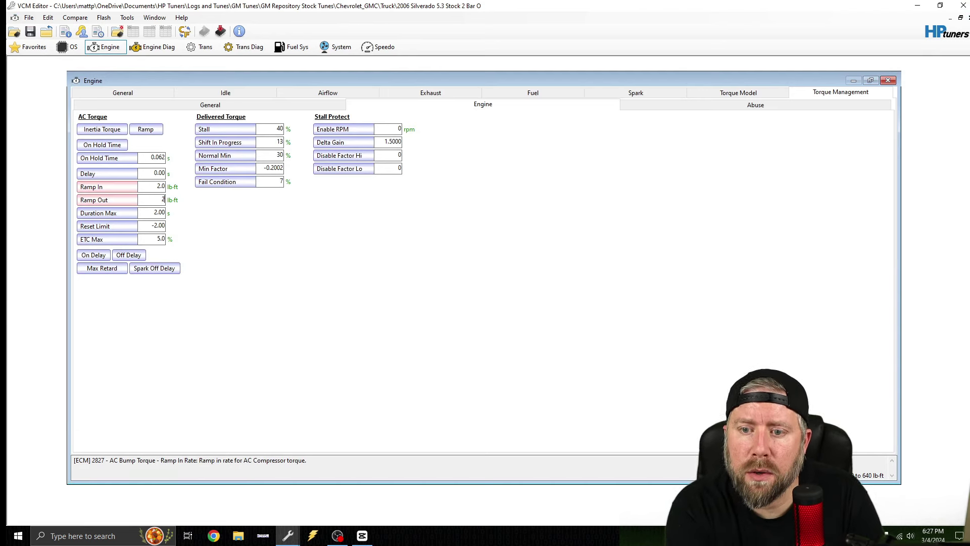
Check the AC Torque On Delay and Off Delay tables and the Drivetrain Abuse settings.
left_click(93, 255)
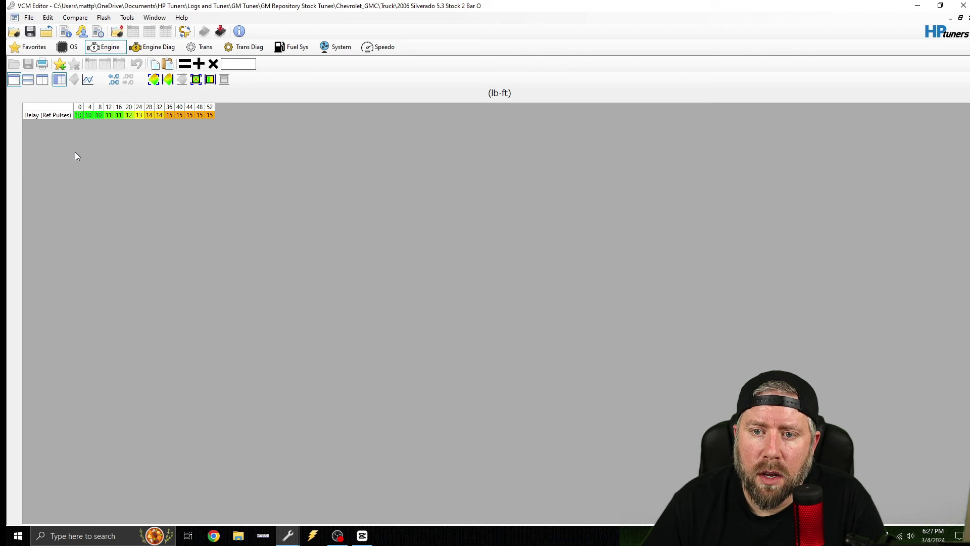
left_click(57, 112)
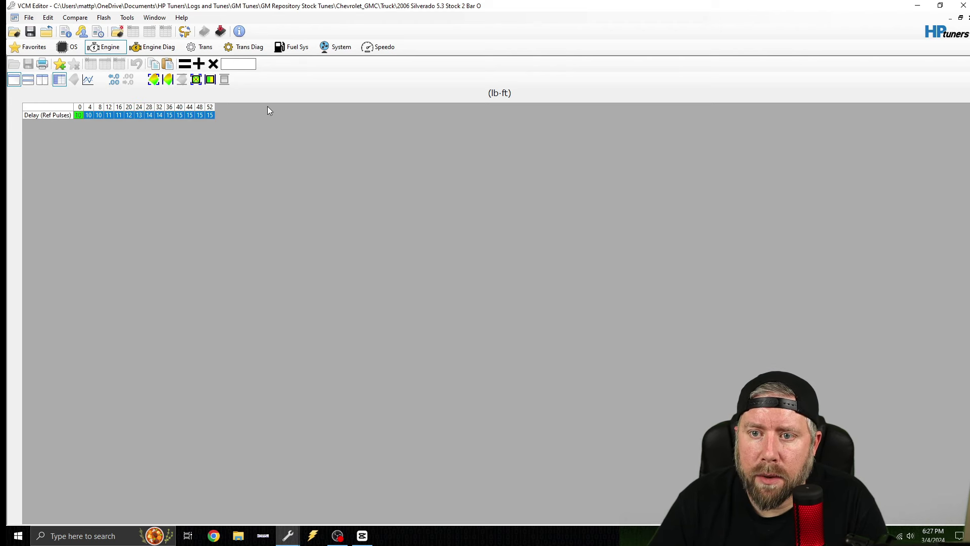
left_click(99, 113)
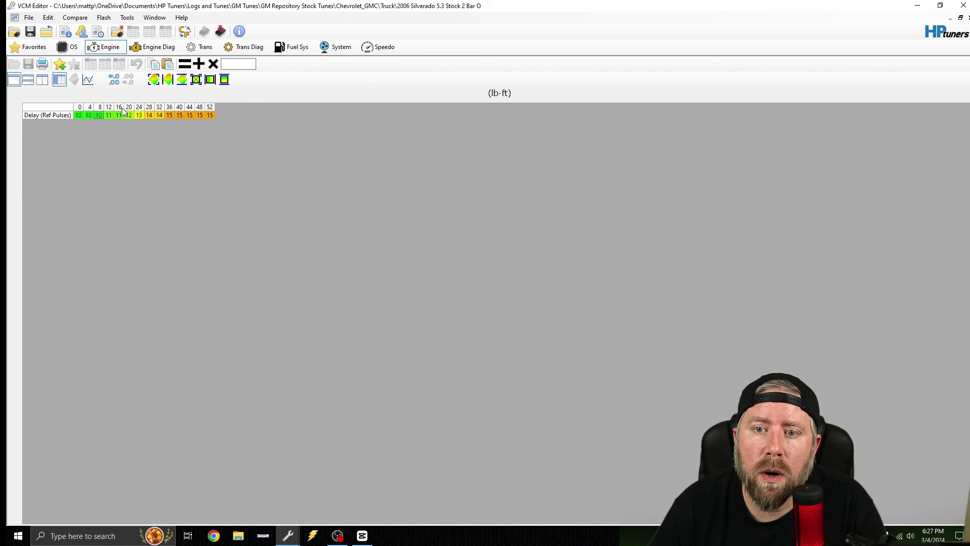
left_click(166, 64)
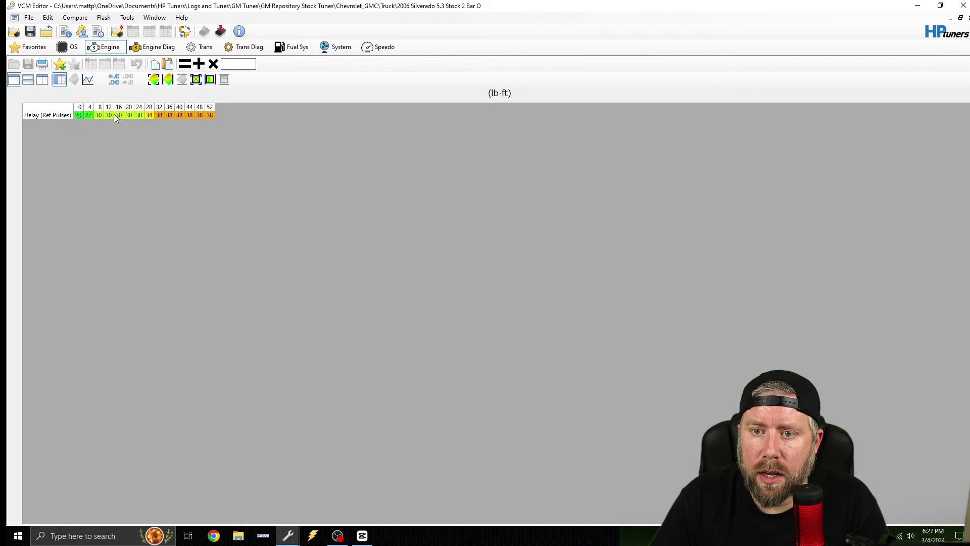
left_click(967, 18)
left_click(730, 104)
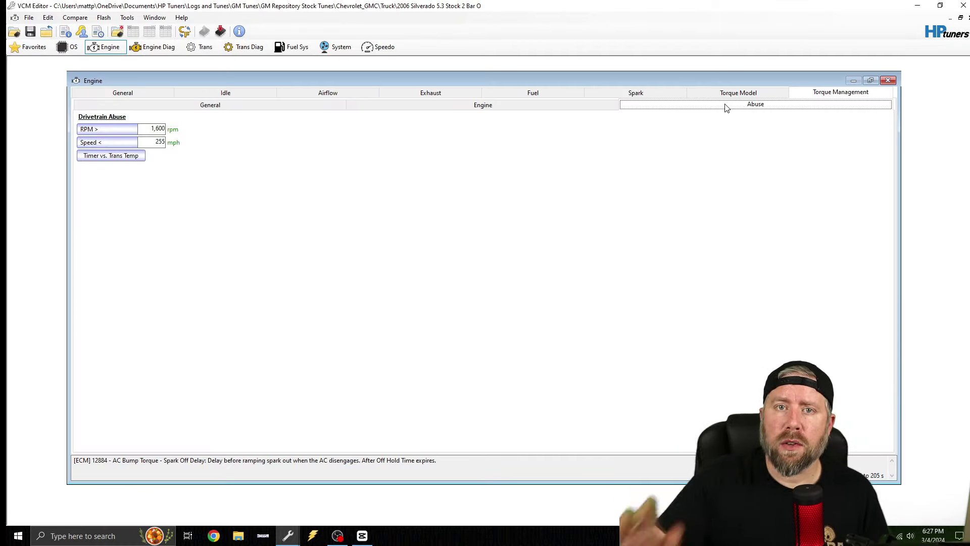
Set every cell of the P0106 Calculated MAP Max table in the airflow diagnostics to 200 kPa.
left_click(157, 47)
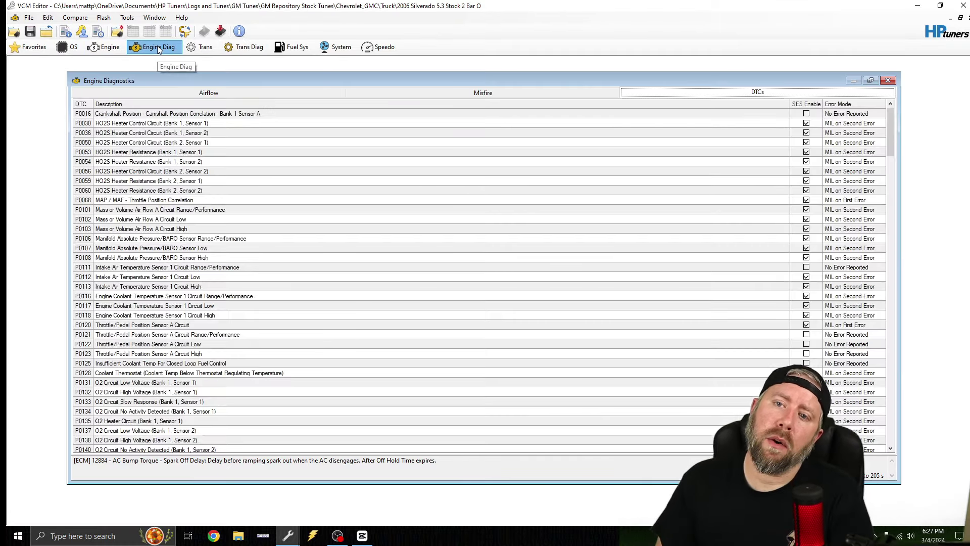
left_click(181, 93)
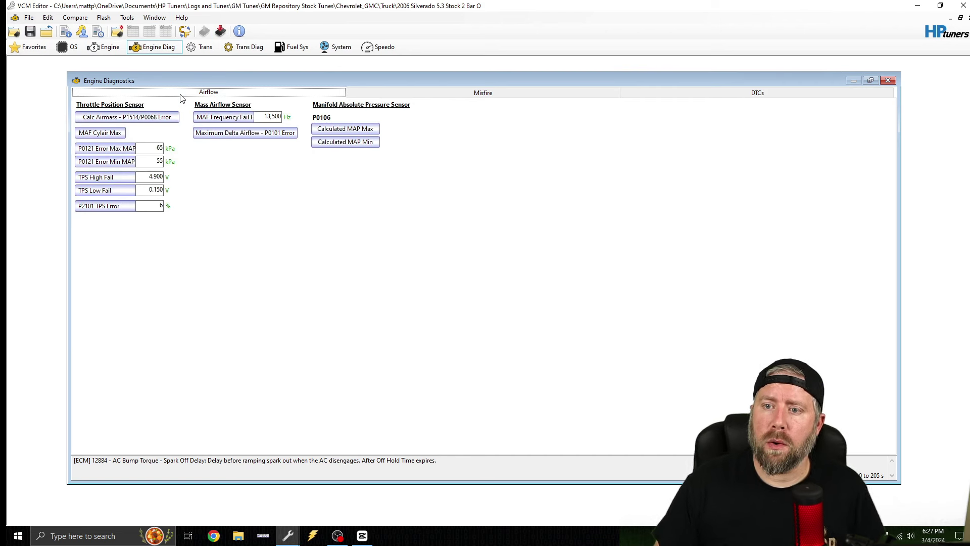
mouse_move(283, 133)
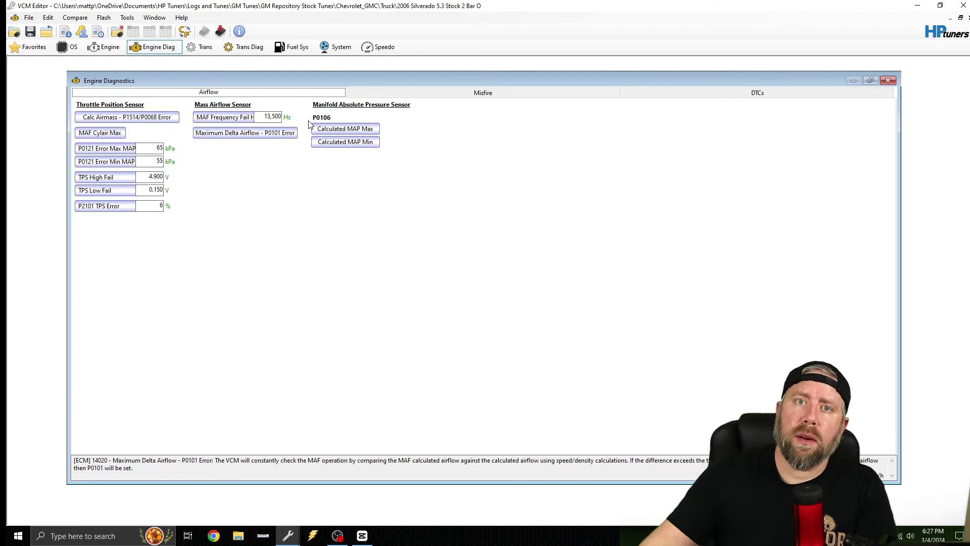
mouse_move(361, 127)
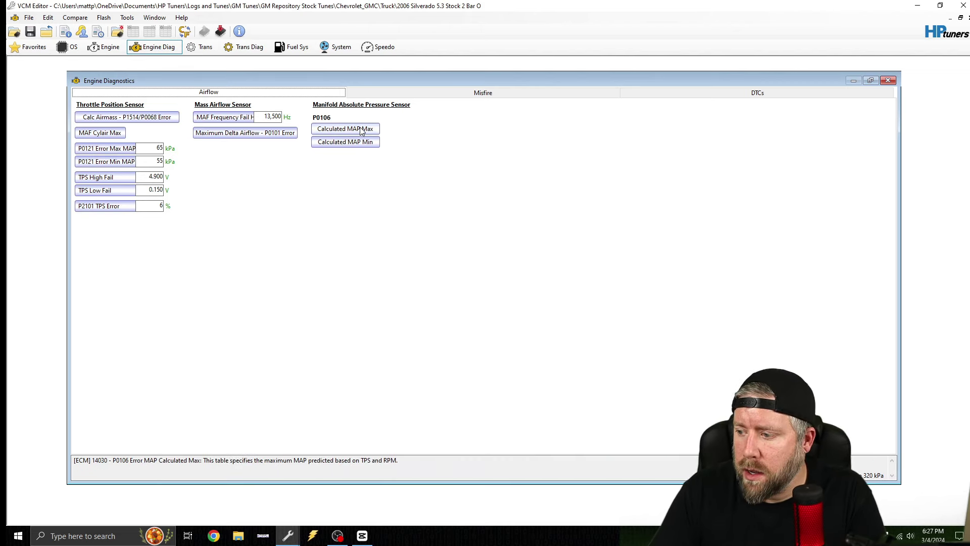
left_click(360, 130)
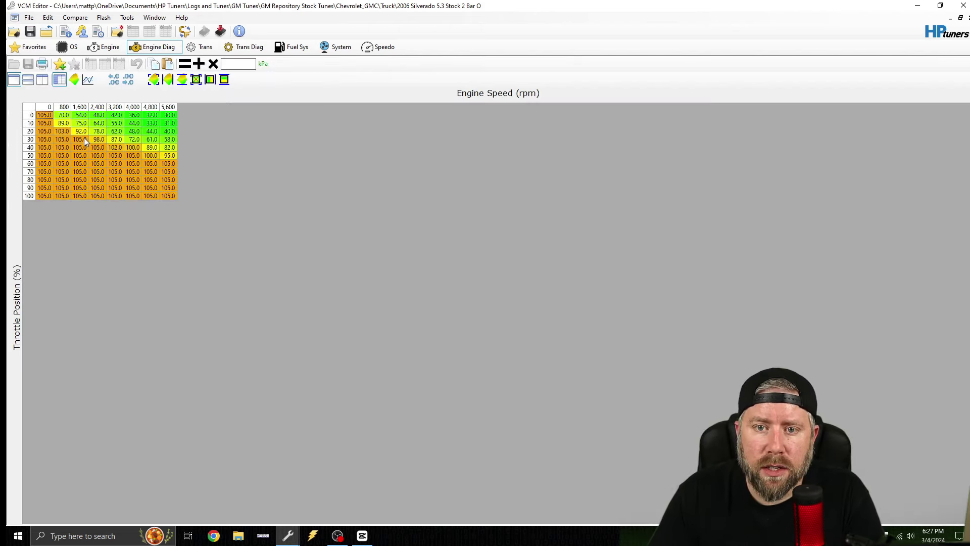
left_click(29, 107)
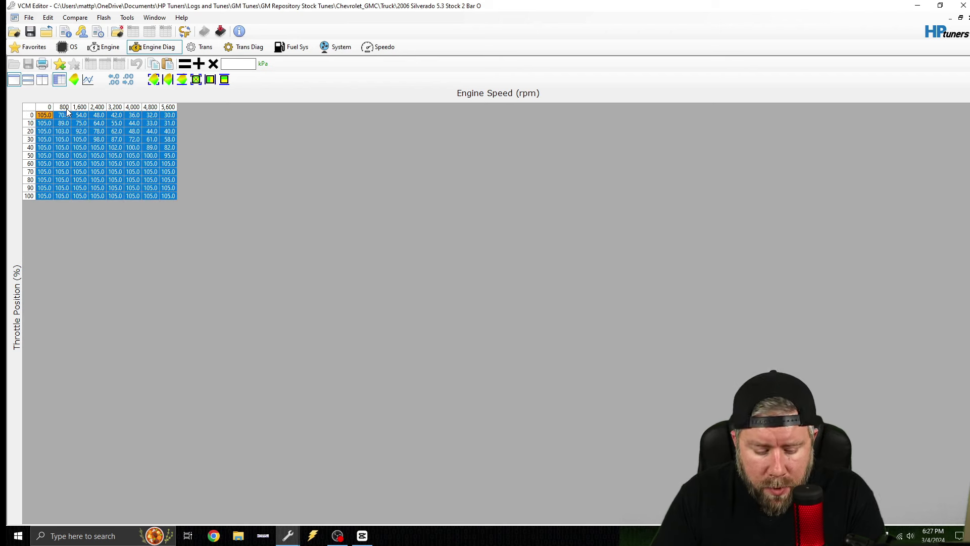
type("2.0")
key("Return")
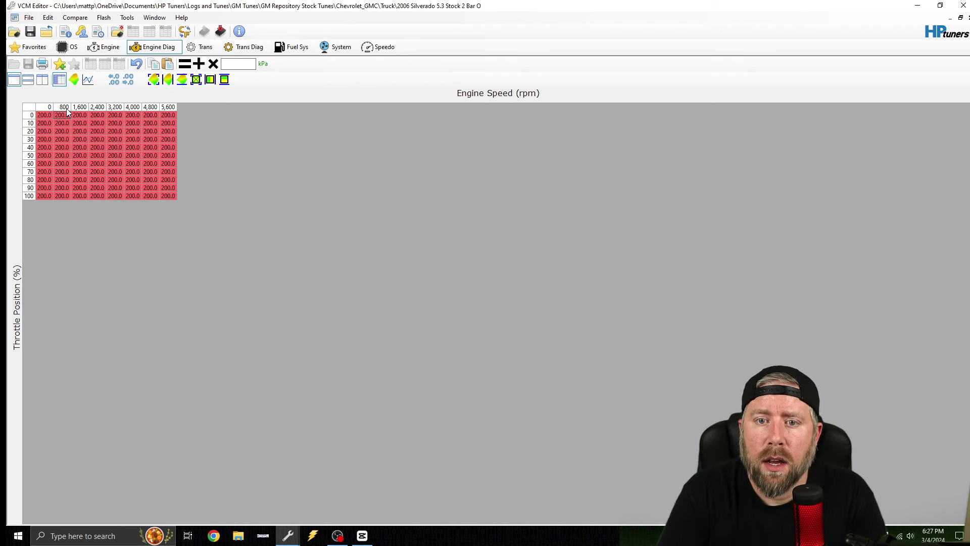
Try 185 kPa in every cell of the P0106 Calculated MAP Max table.
left_click(30, 111)
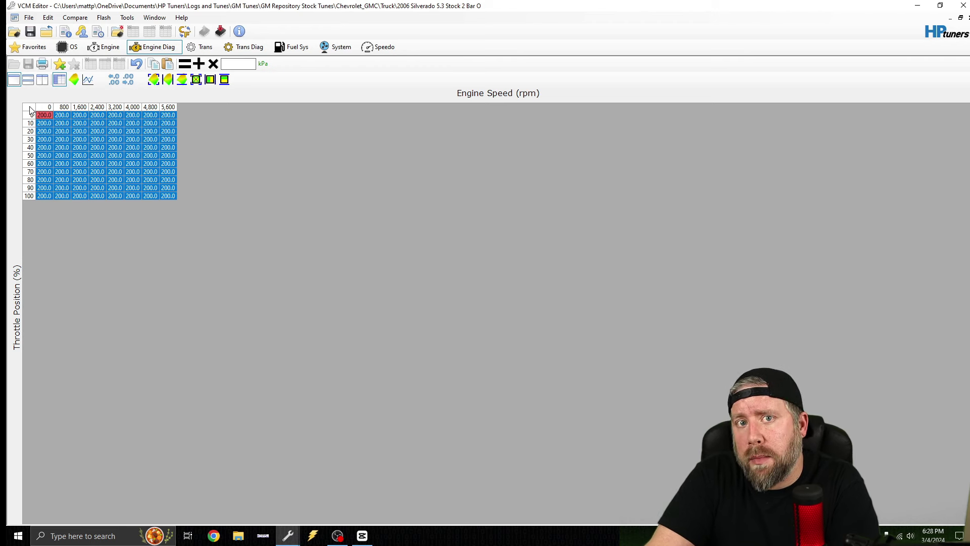
type("1.0")
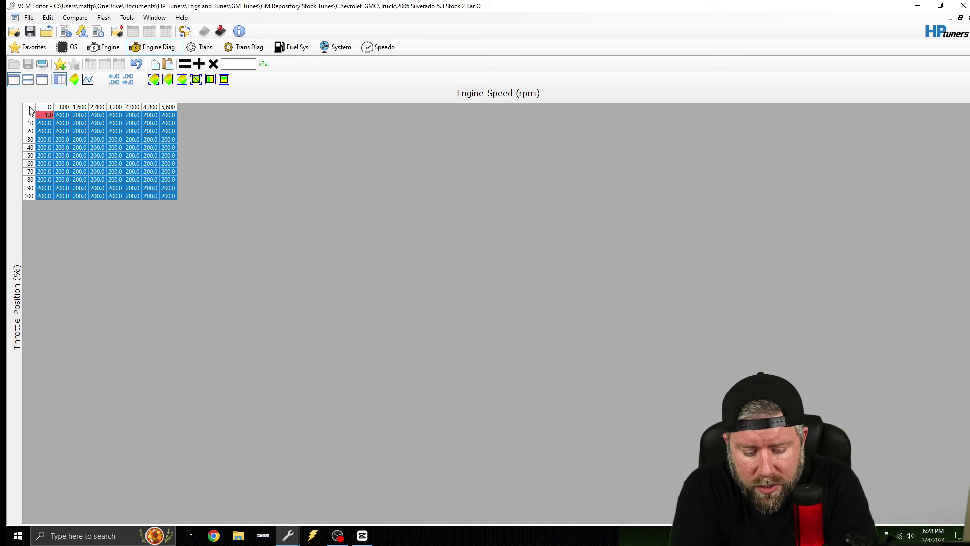
key("Return")
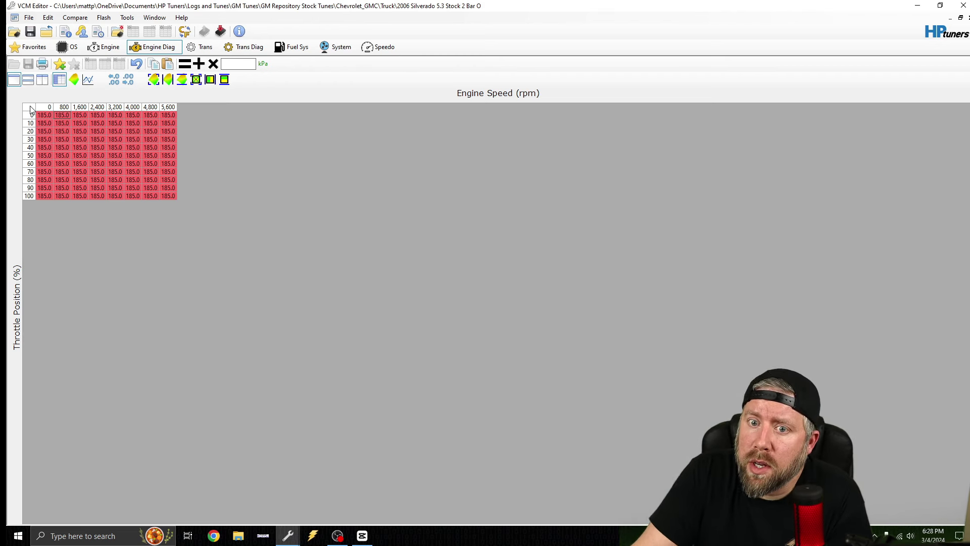
Return all cells of the Calculated MAP Max table to 200 kPa and close the table.
type("200")
key("Return")
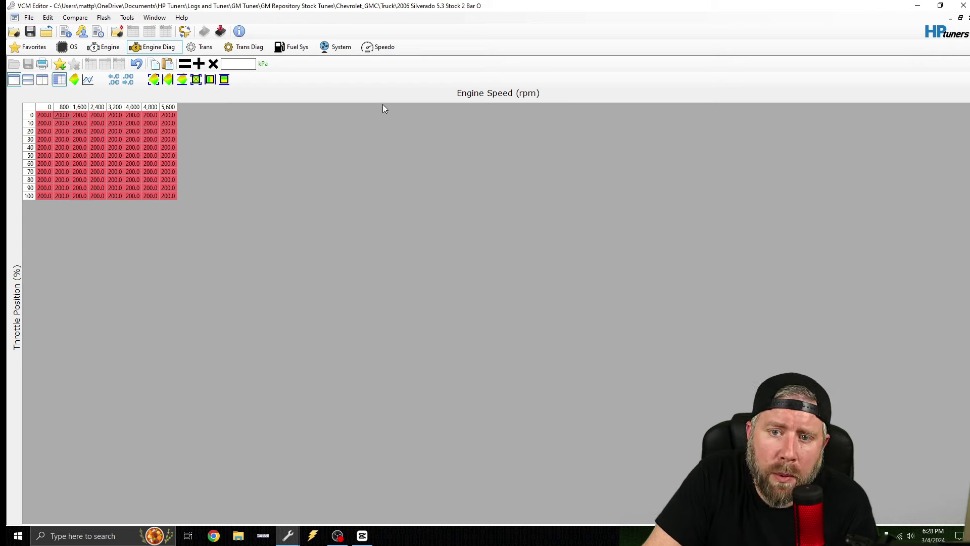
left_click(969, 17)
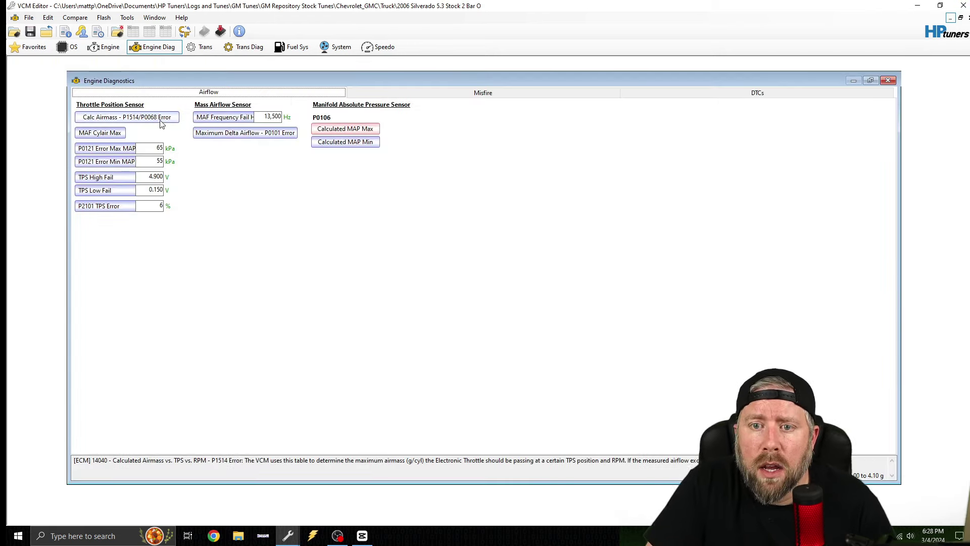
Examine the Calc Airmass P1514/P0068 Error, MAF Cylair Max and Maximum Delta Airflow P0101 Error tables in the airflow diagnostics.
left_click(132, 120)
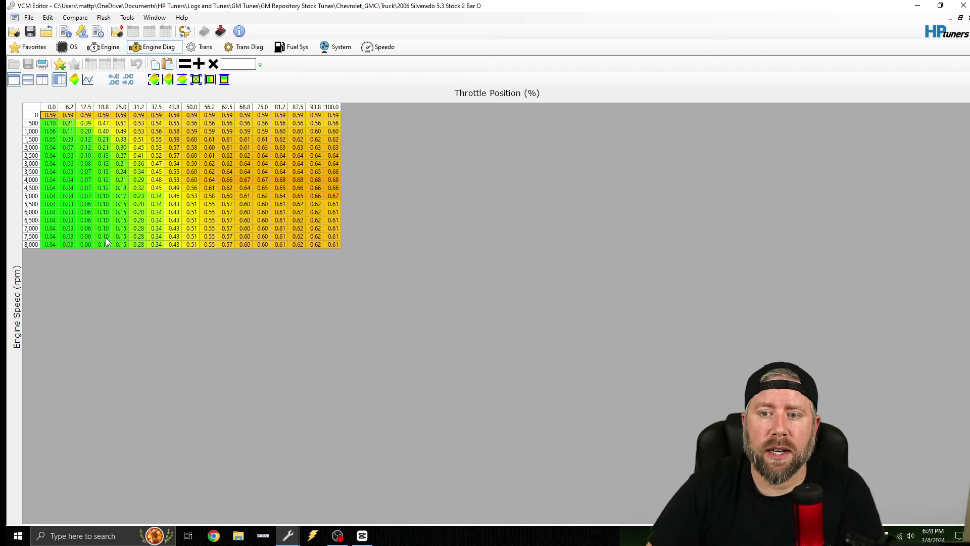
left_click(968, 17)
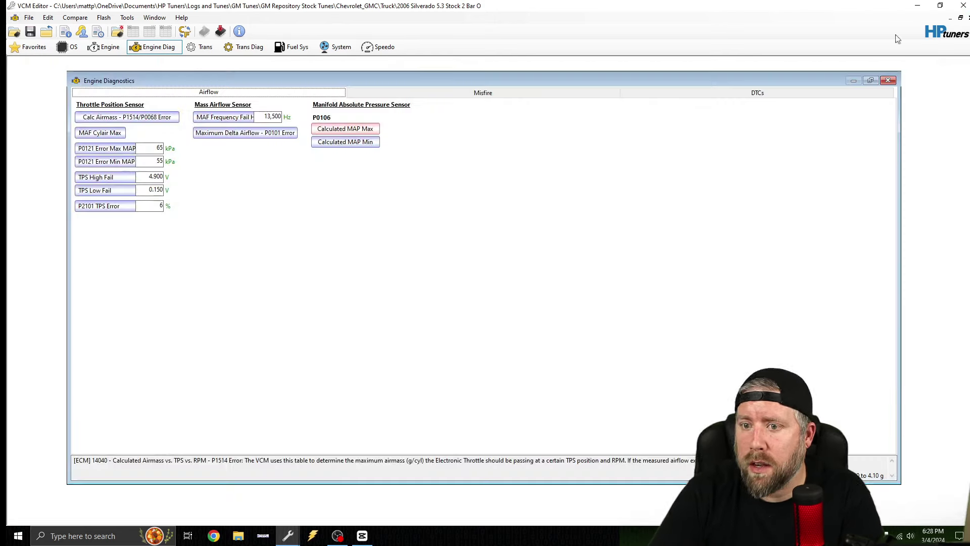
left_click(126, 117)
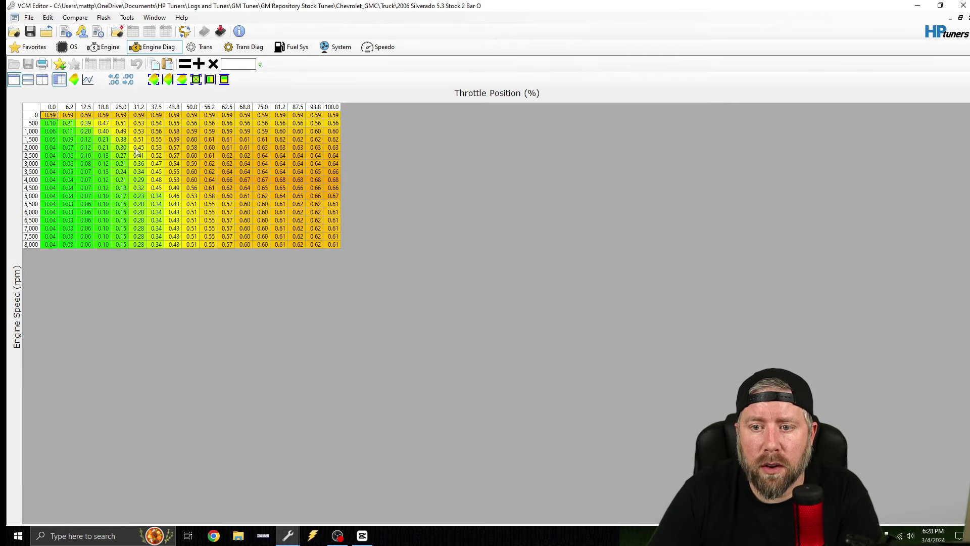
left_click(967, 17)
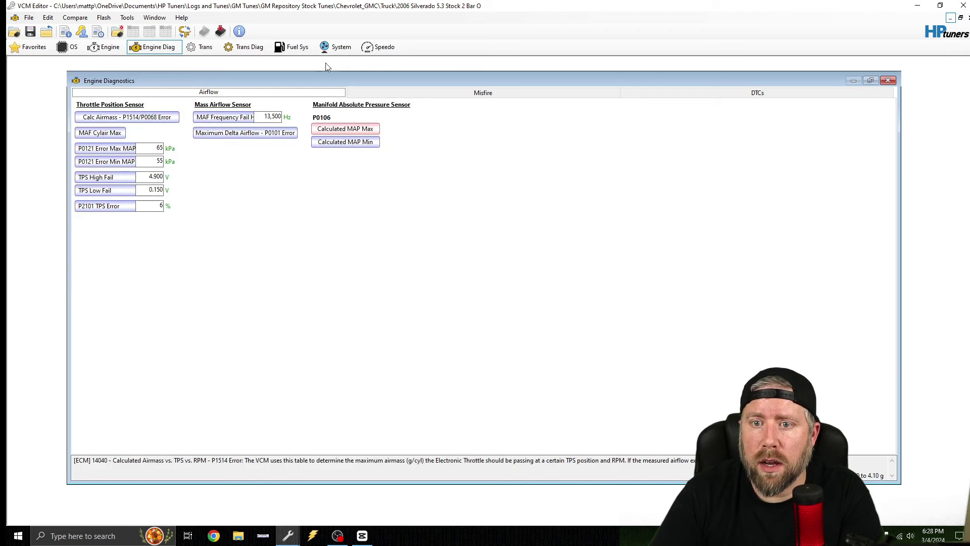
left_click(131, 117)
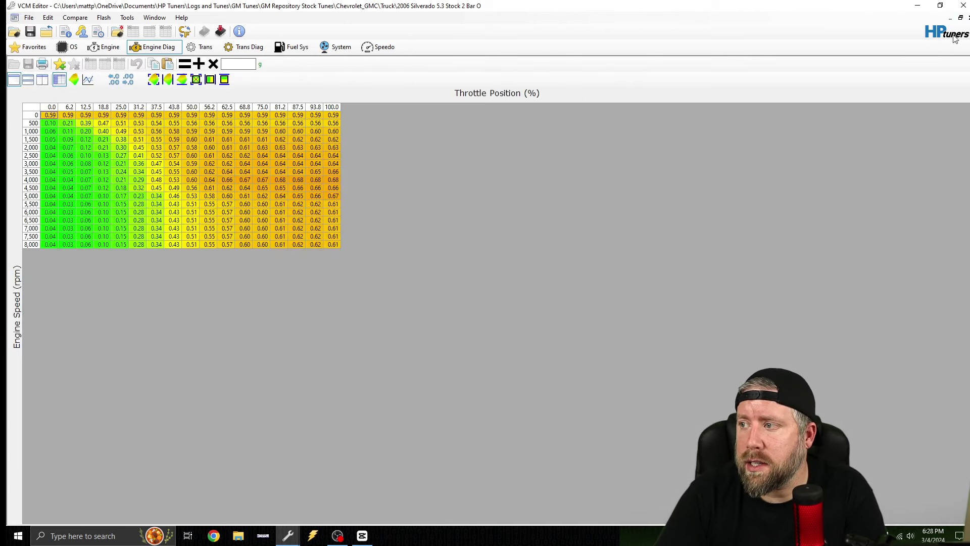
key("Escape")
left_click(123, 129)
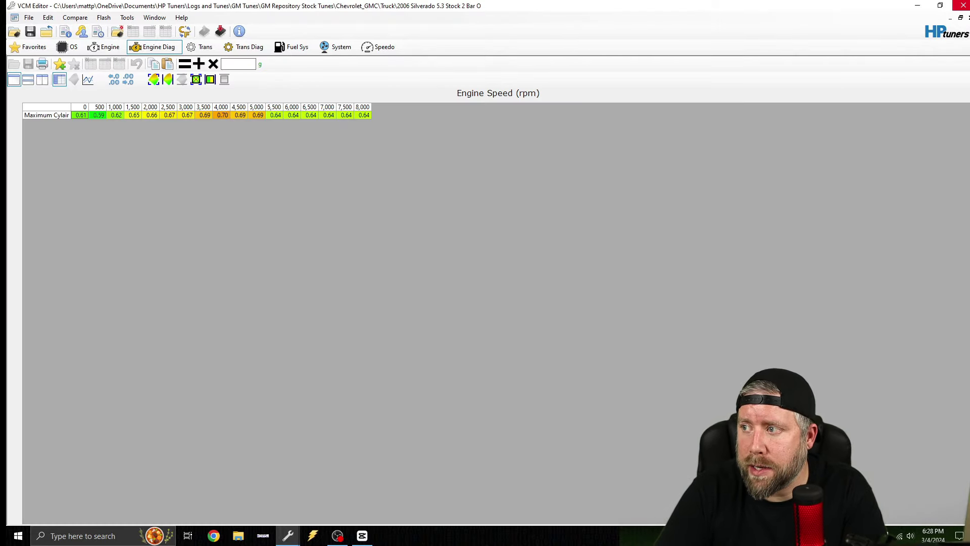
left_click(969, 18)
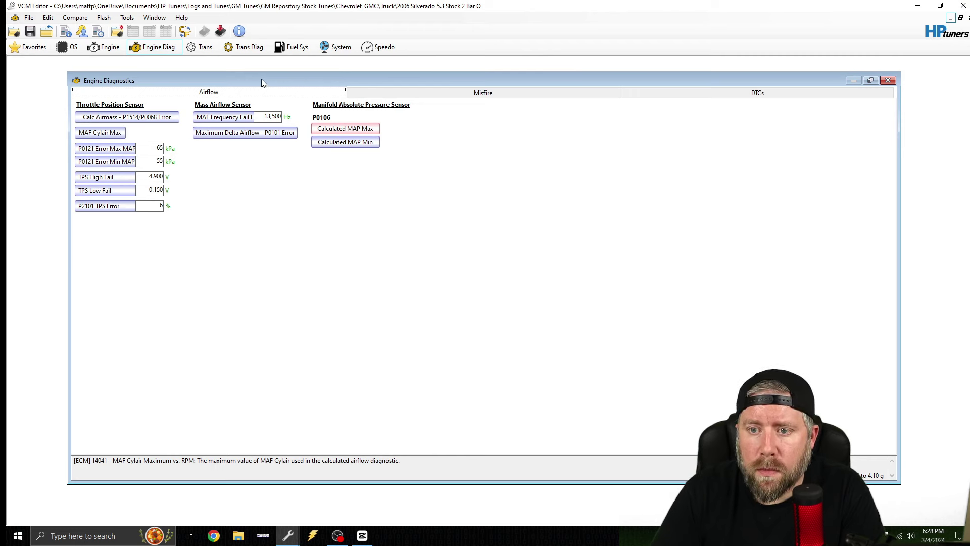
left_click(261, 135)
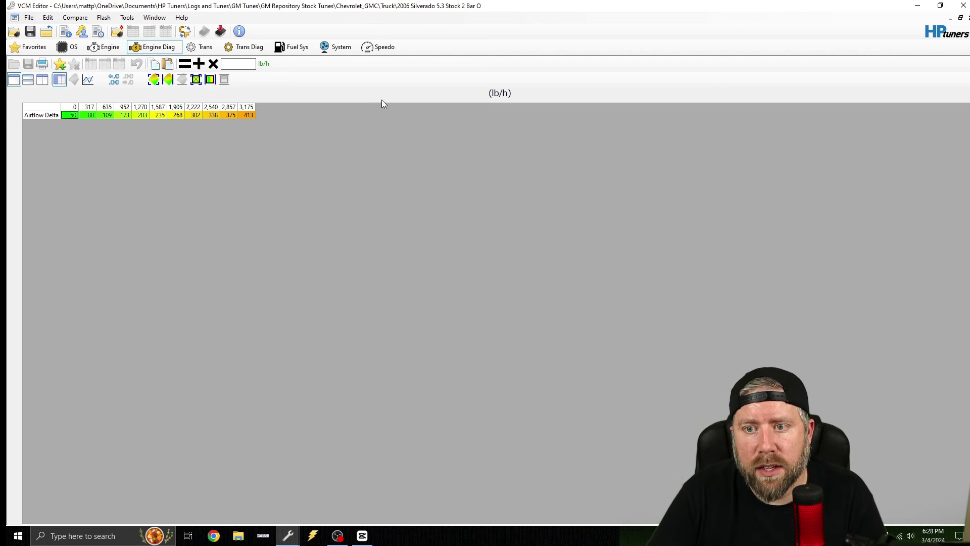
left_click(969, 18)
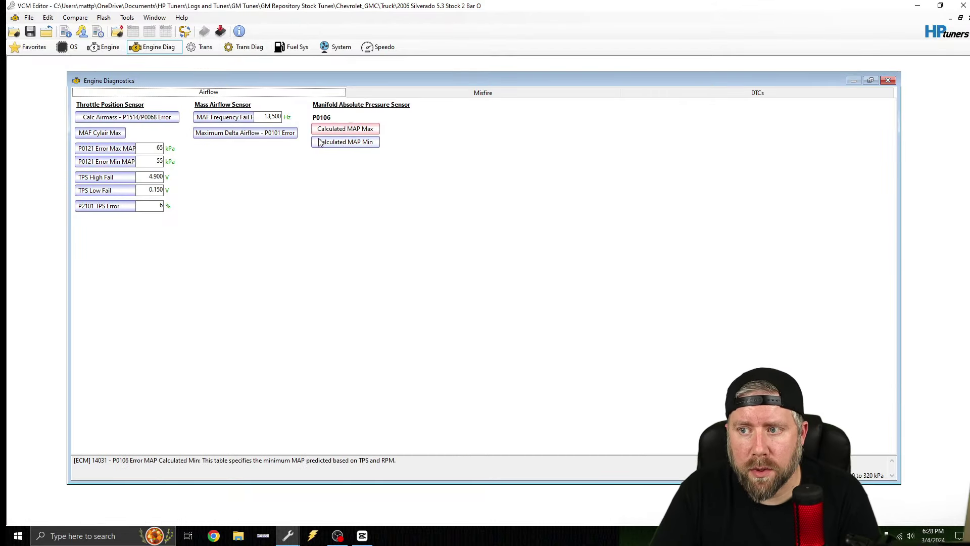
Review the transmission's Normal desired shift time table and Normal upshift pressure table.
left_click(201, 46)
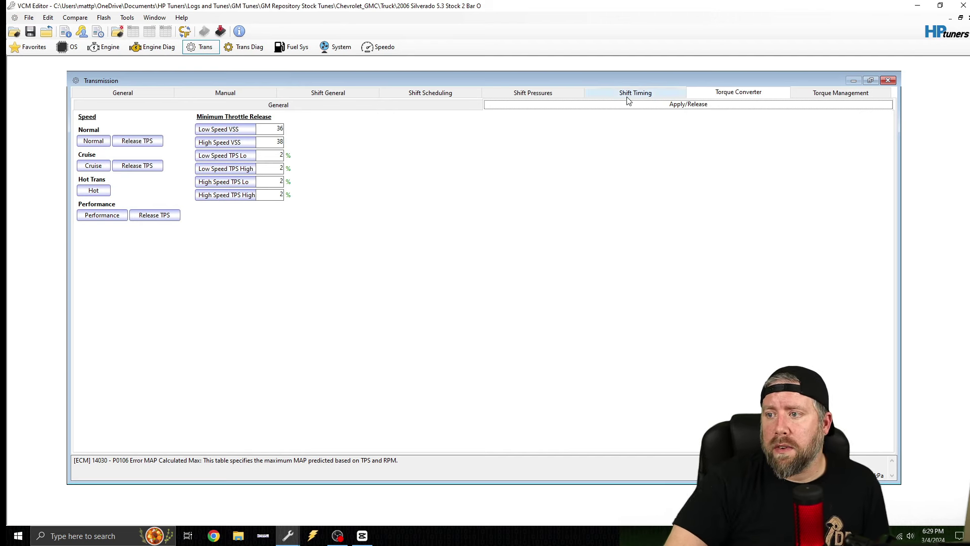
left_click(612, 94)
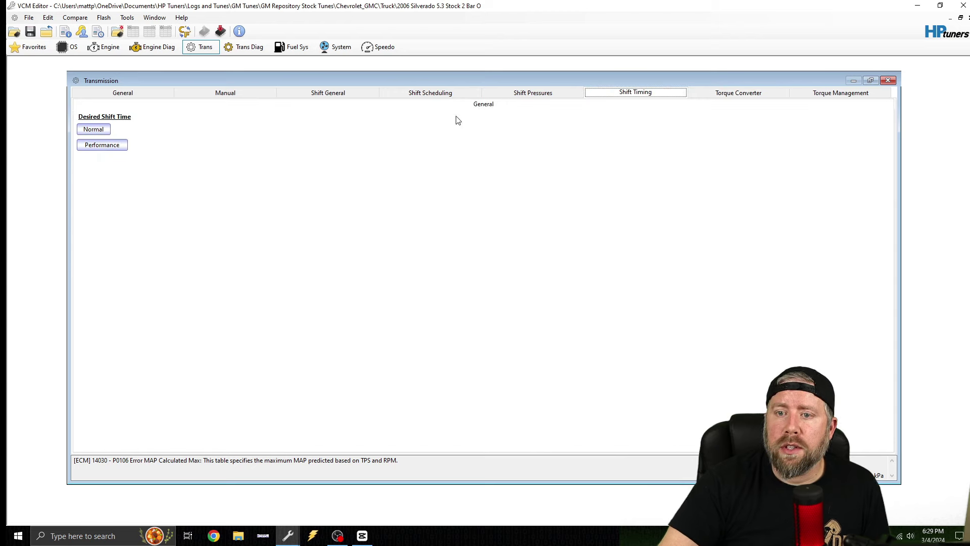
left_click(93, 129)
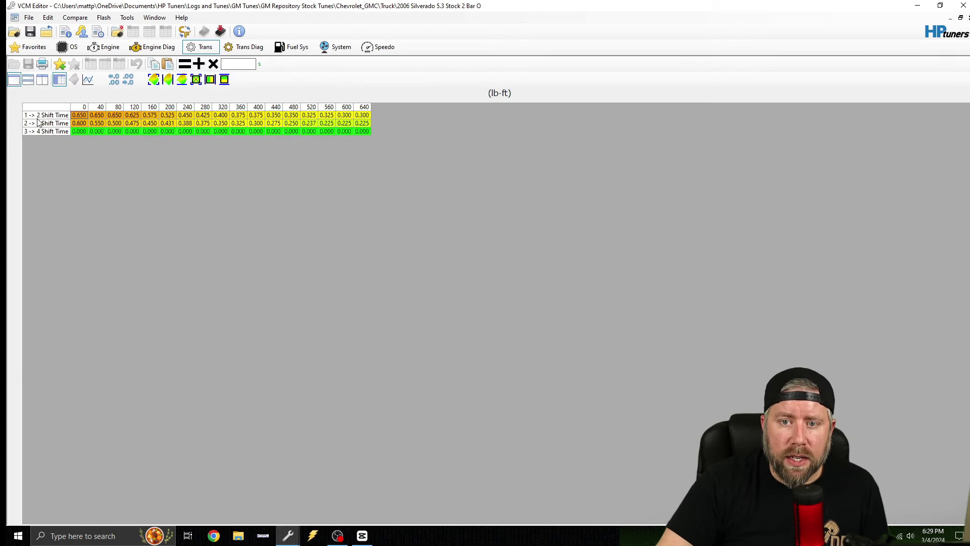
left_click(968, 17)
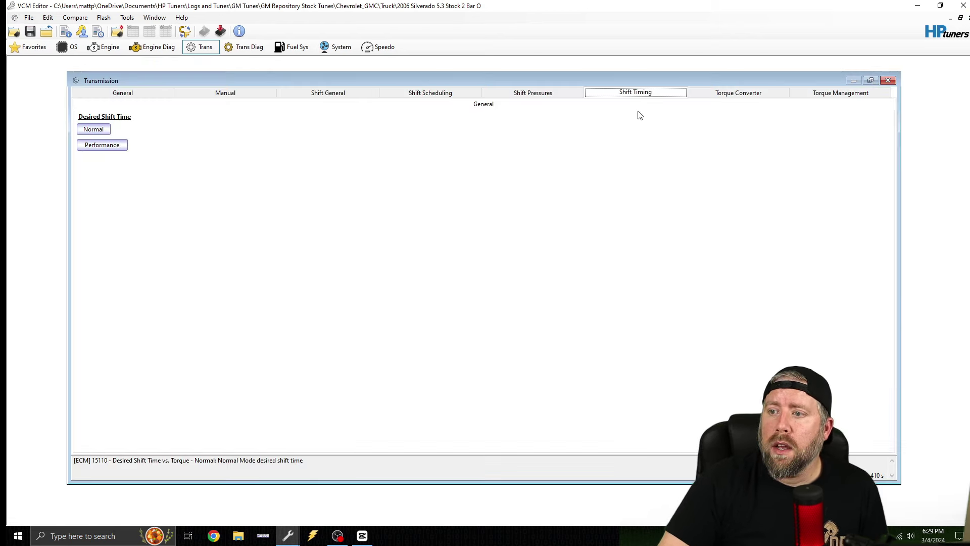
left_click(550, 98)
left_click(357, 107)
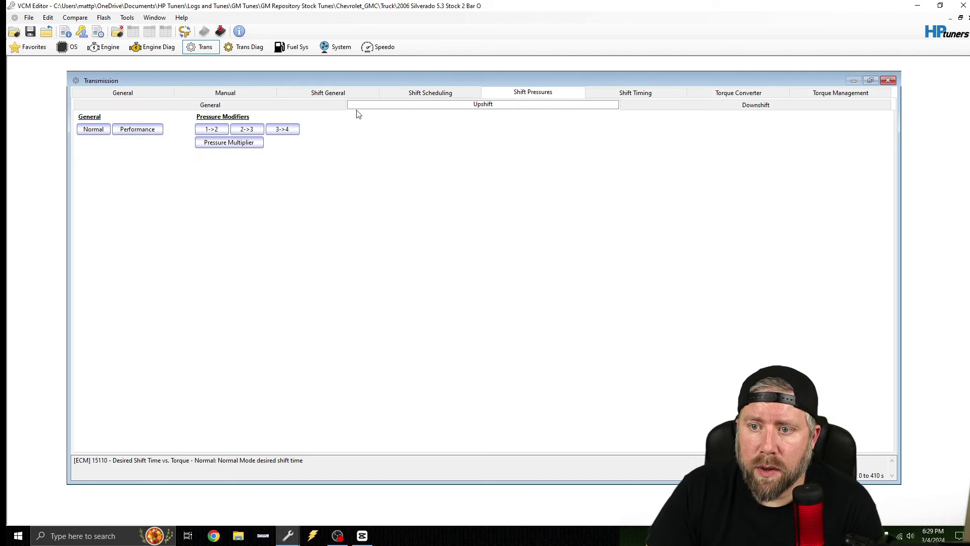
left_click(94, 130)
left_click_drag(94, 115, 94, 131)
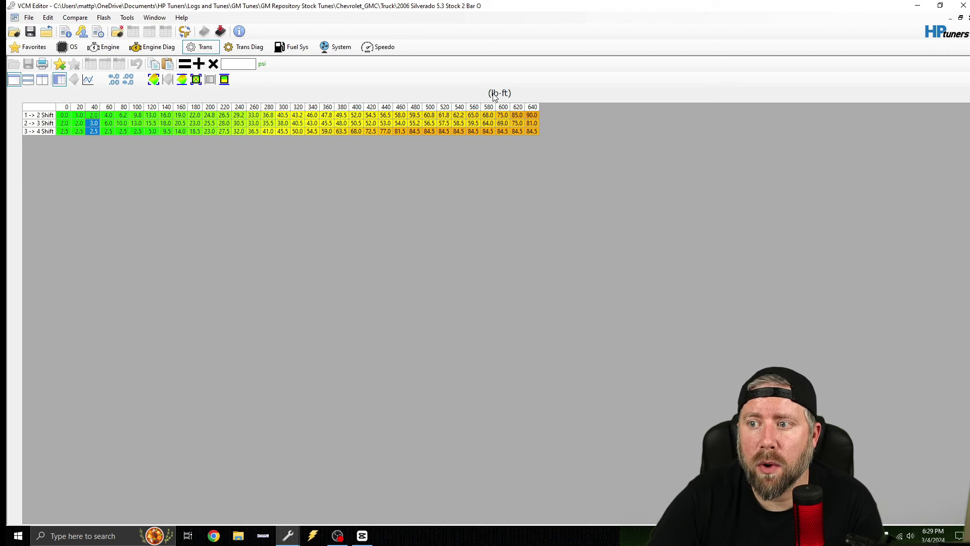
left_click(969, 18)
In transmission torque management, check the Normal torque reduction table and multiply the entire Performance torque reduction table by 0.5.
left_click(814, 94)
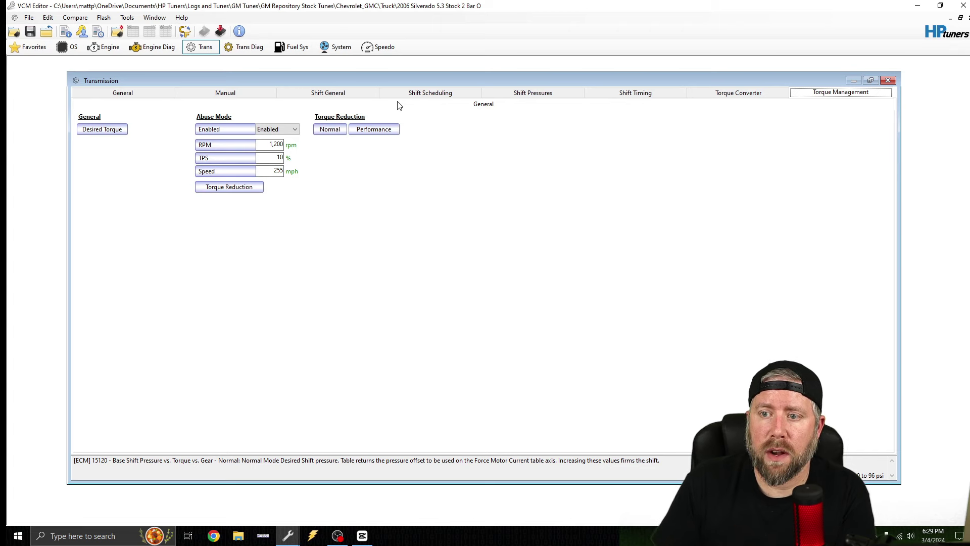
left_click(330, 130)
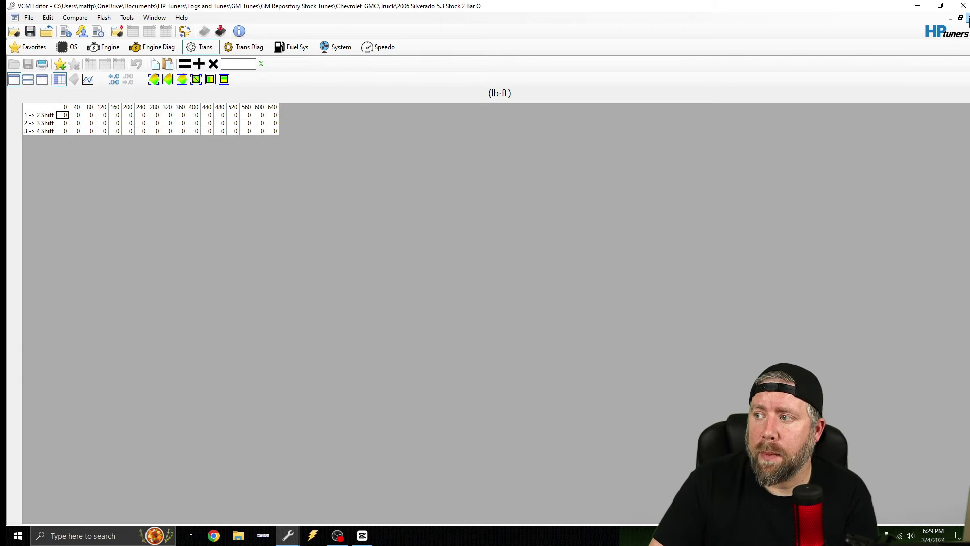
left_click(969, 17)
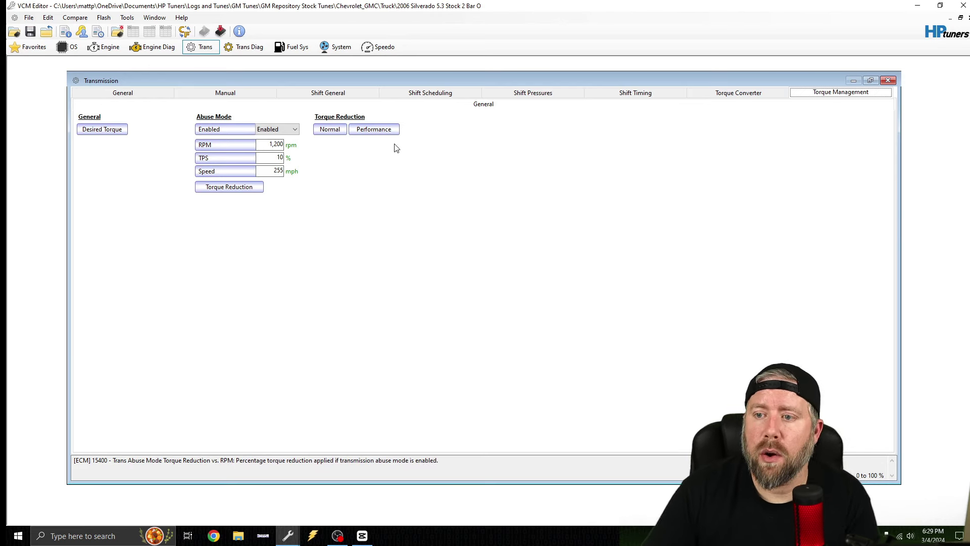
left_click(375, 129)
key("ctrl+a")
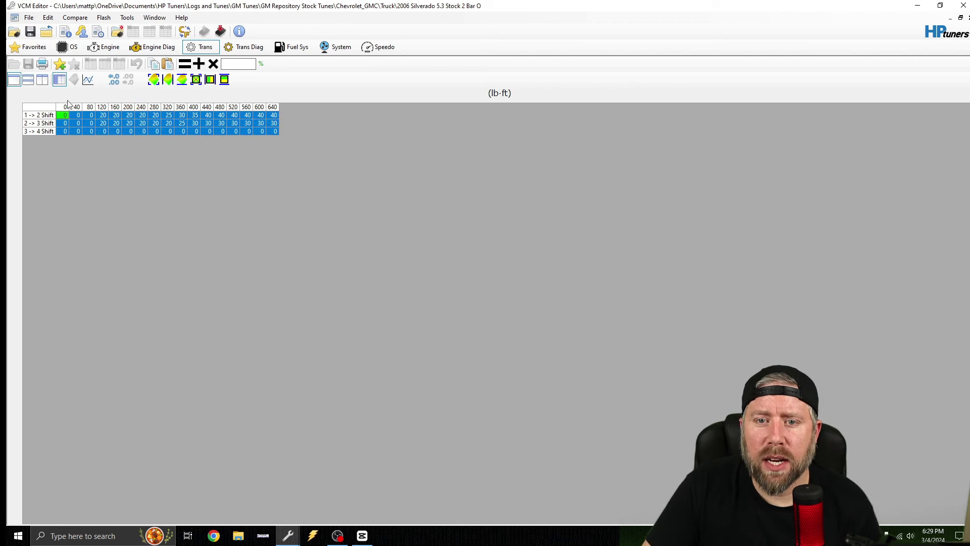
left_click(248, 63)
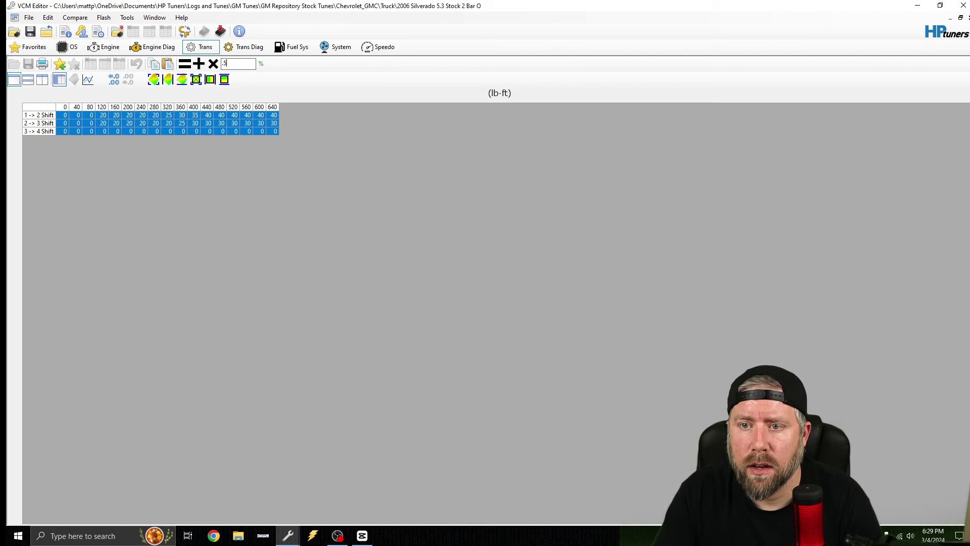
type(".5")
left_click(213, 64)
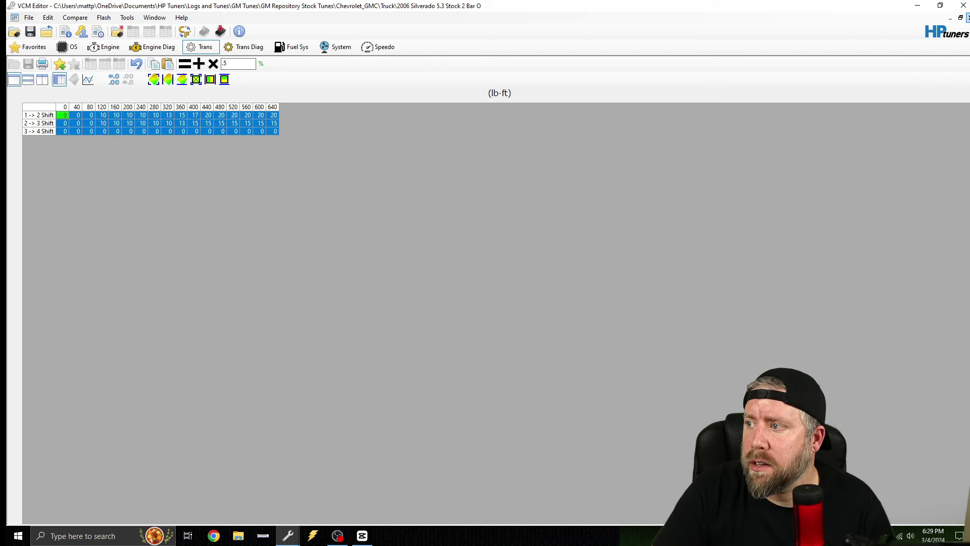
left_click(969, 18)
Set Brake TqMgt to 0 for the GMT800 platform in the vehicle System Options table.
left_click(249, 47)
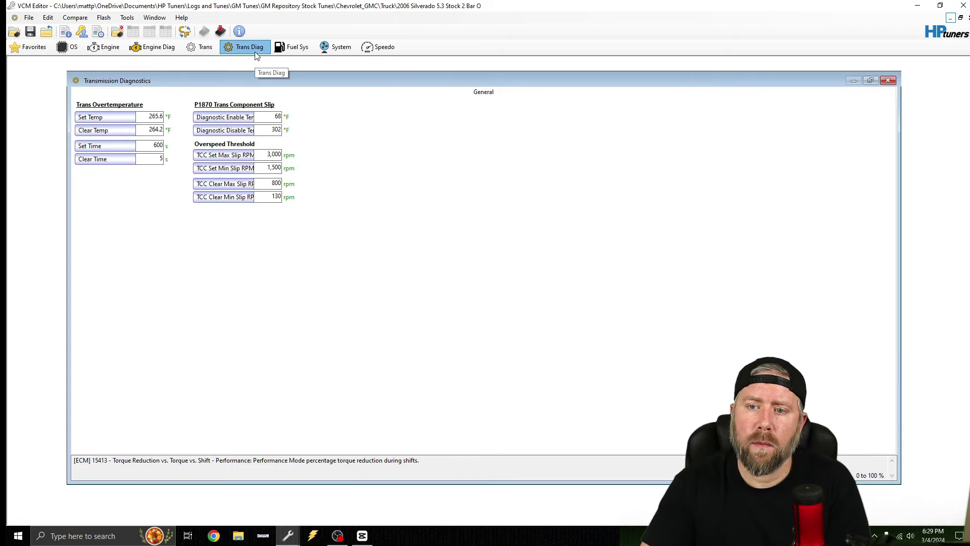
left_click(300, 48)
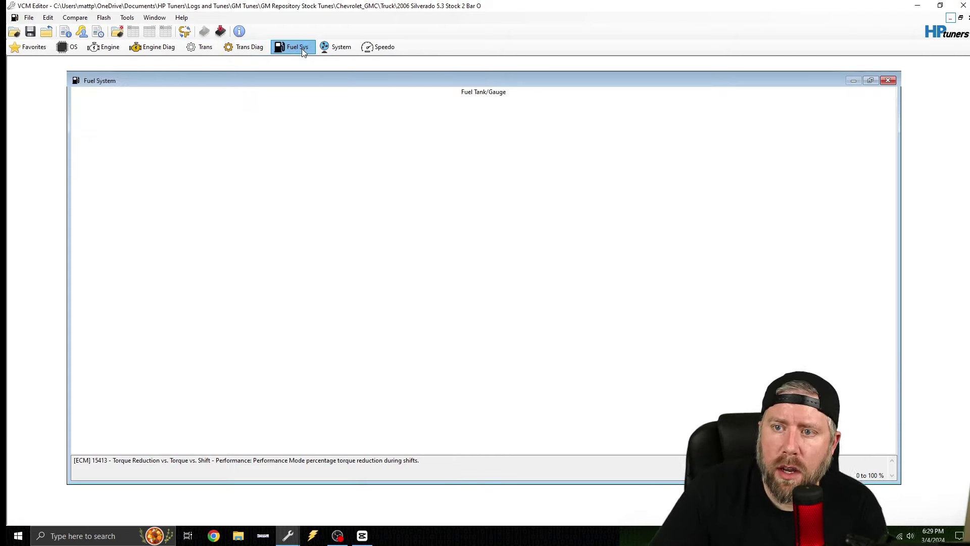
left_click(344, 47)
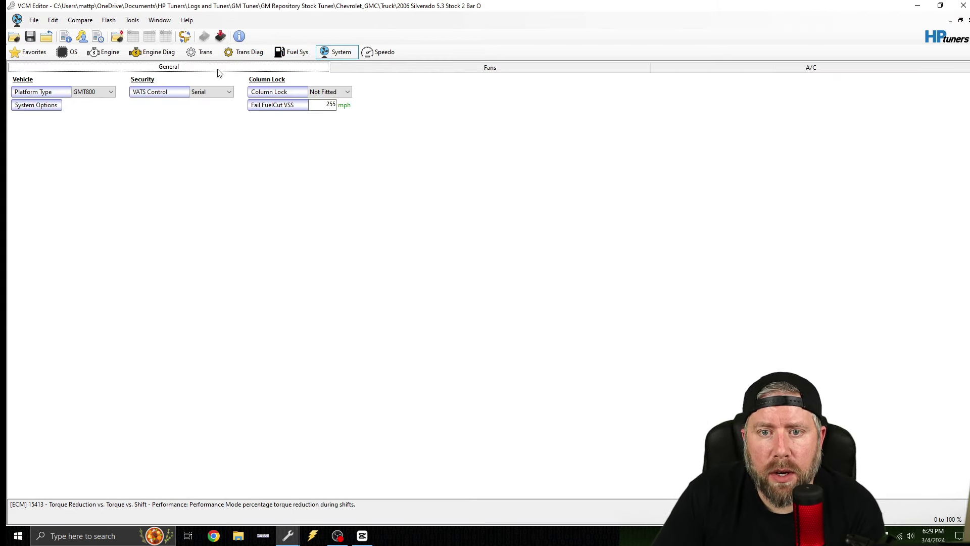
left_click(28, 106)
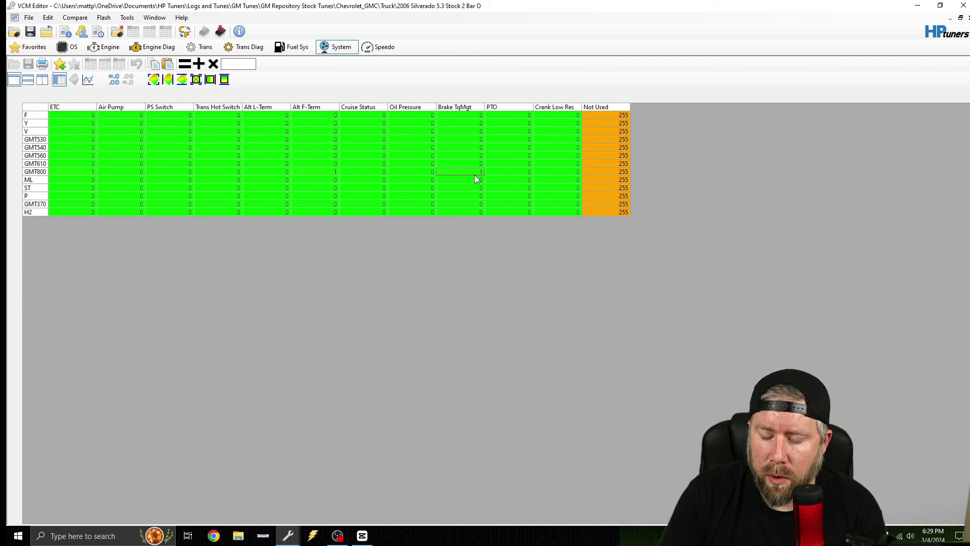
type("0")
key("Return")
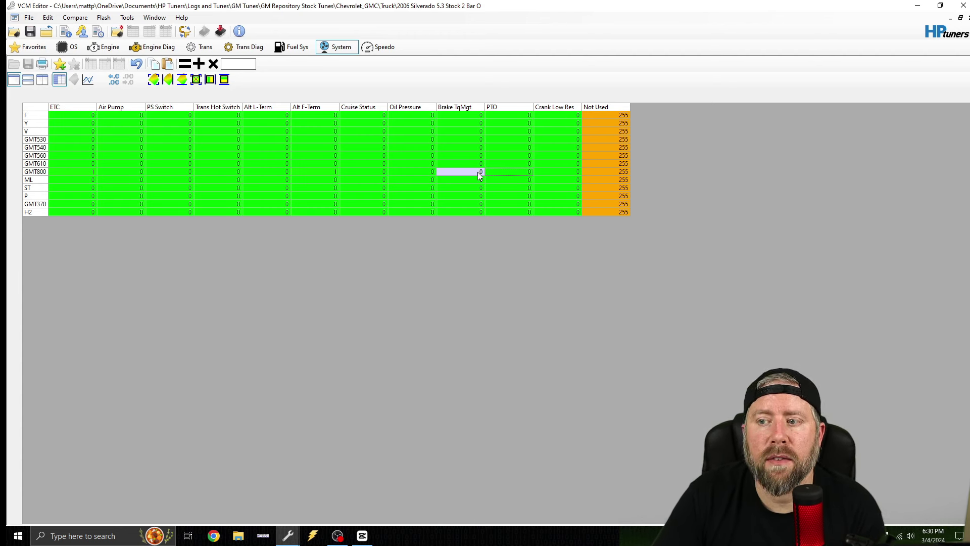
left_click(967, 18)
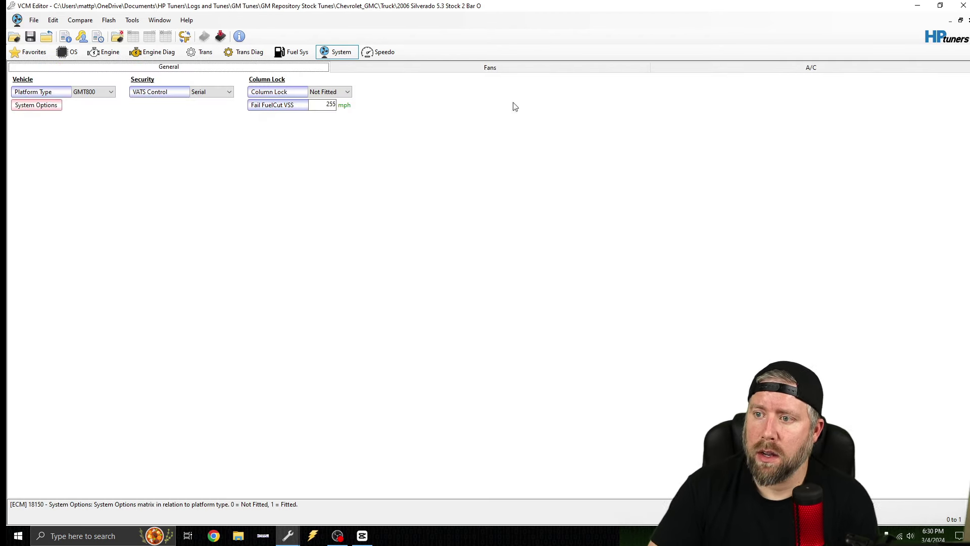
Open the speedometer calibration settings.
left_click(376, 51)
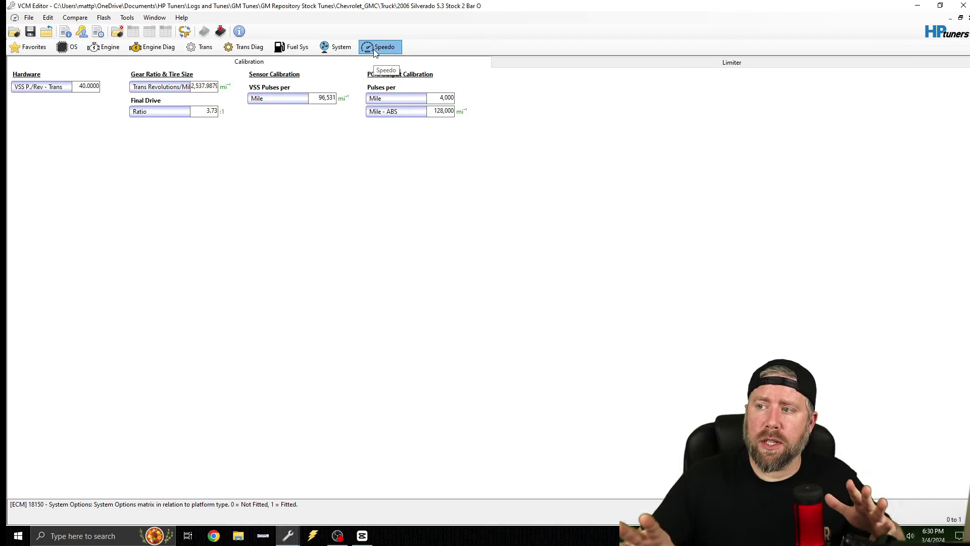